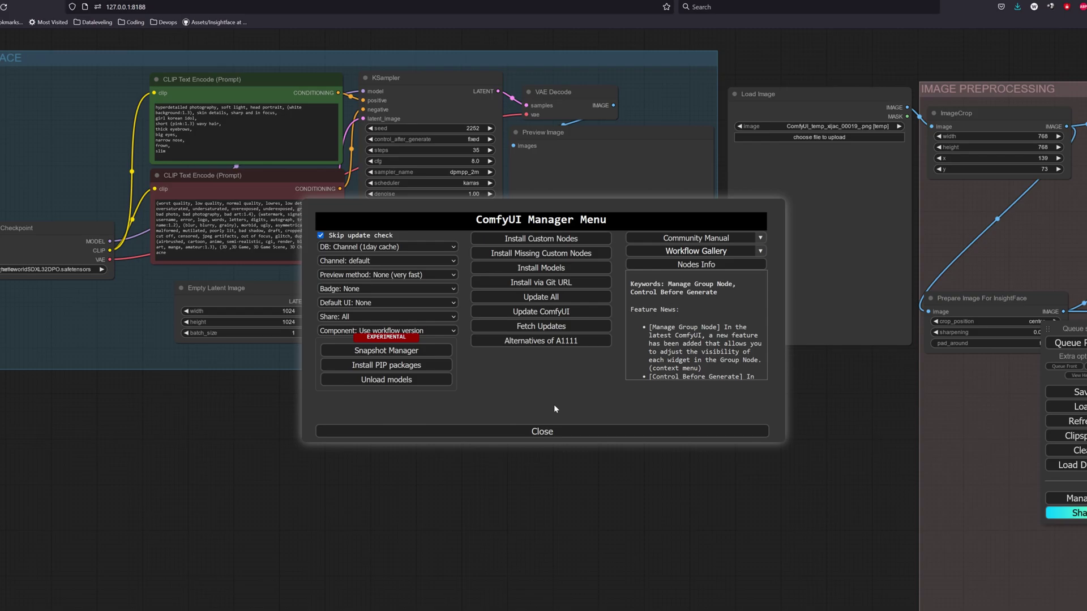
Search the custom nodes list for "ipadapter" and for "impact"
left_click(555, 241)
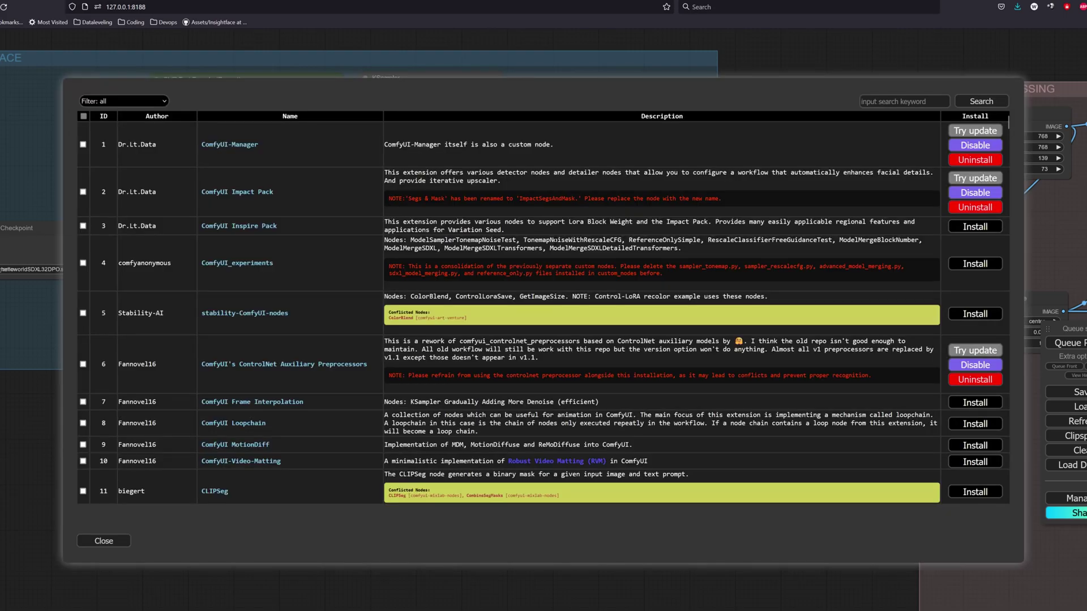
left_click(873, 105)
type("ipadapter")
key("Return")
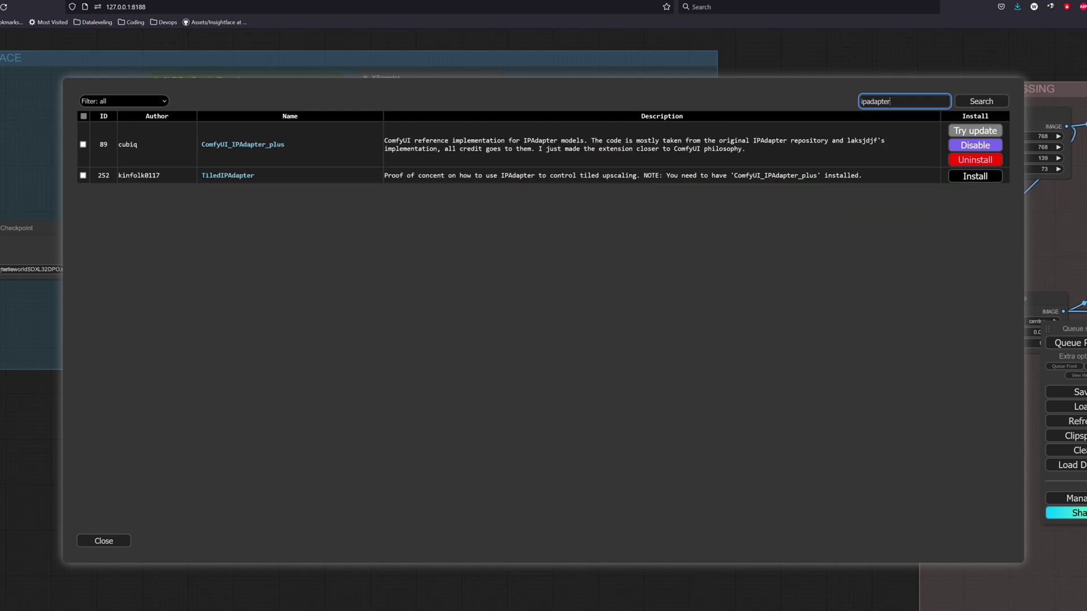
key("ctrl+a")
key("BackSpace")
type("impact")
key("Return")
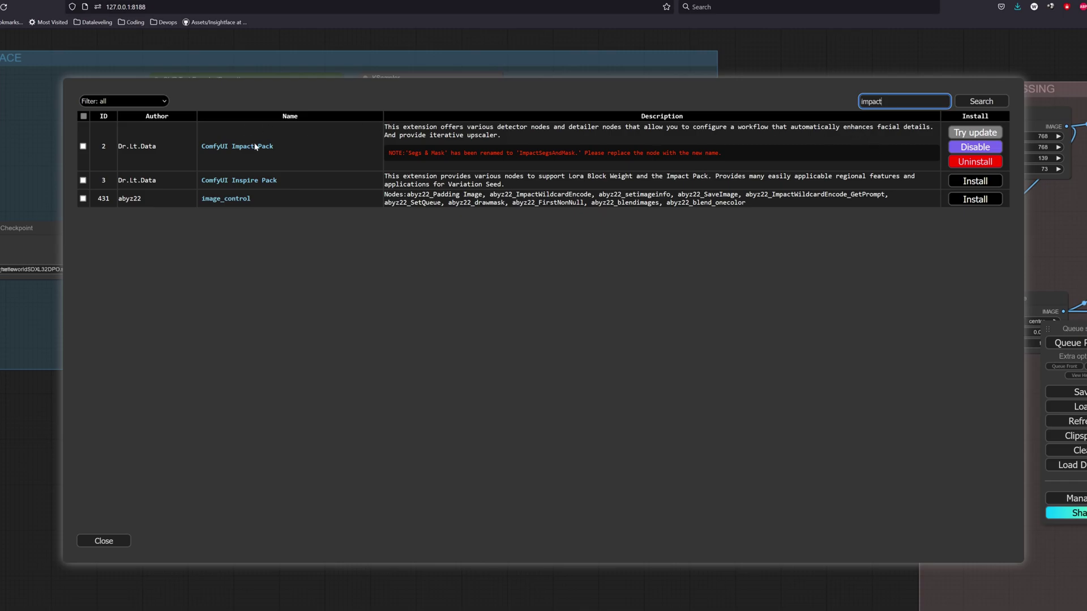
Search the custom nodes list for "control" and for "ultimate"
key("ctrl+a")
key("BackSpace")
type("control")
key("Return")
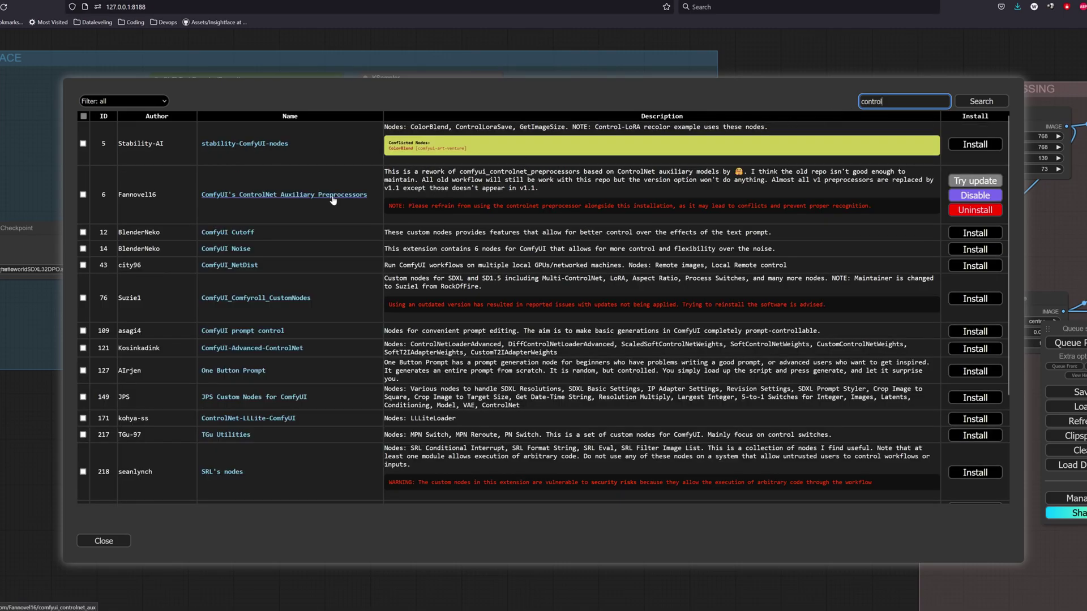
key("ctrl+a")
key("BackSpace")
type("u")
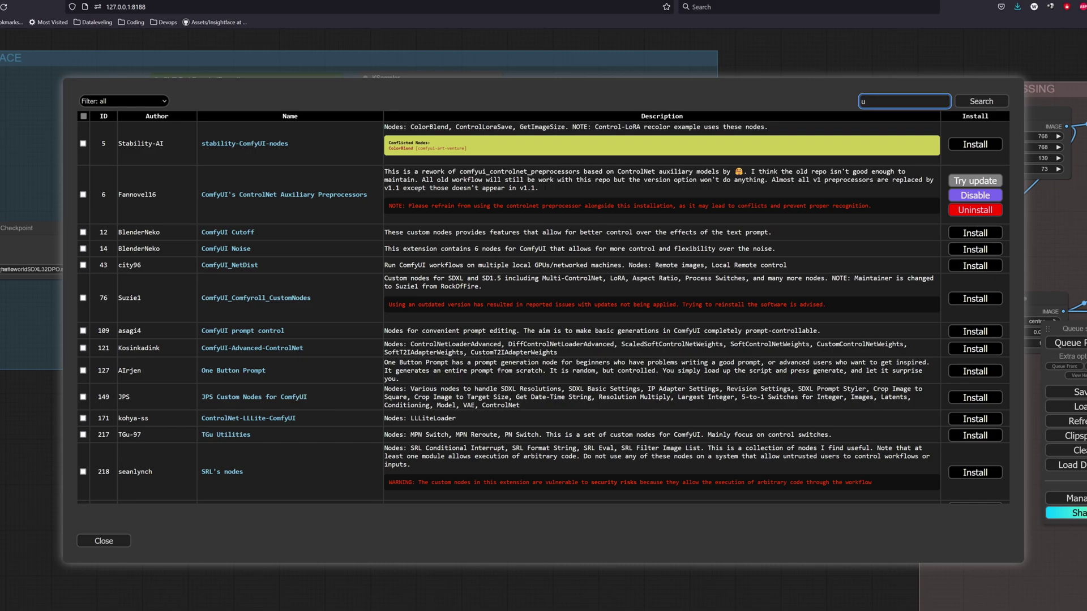
type("ltimate")
key("Return")
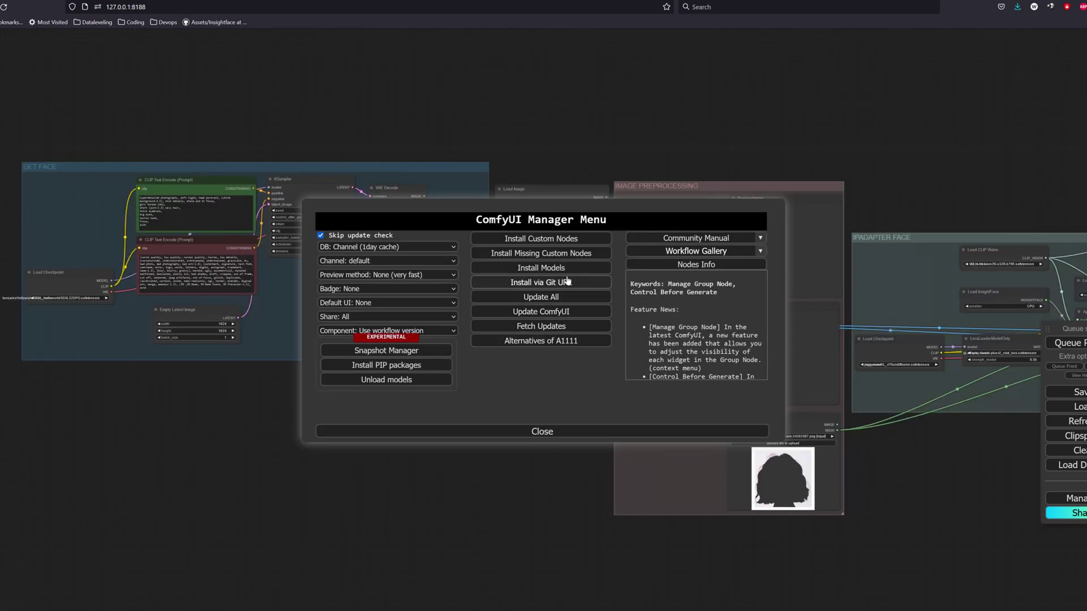
Search the installable models list for "clip"
left_click(567, 271)
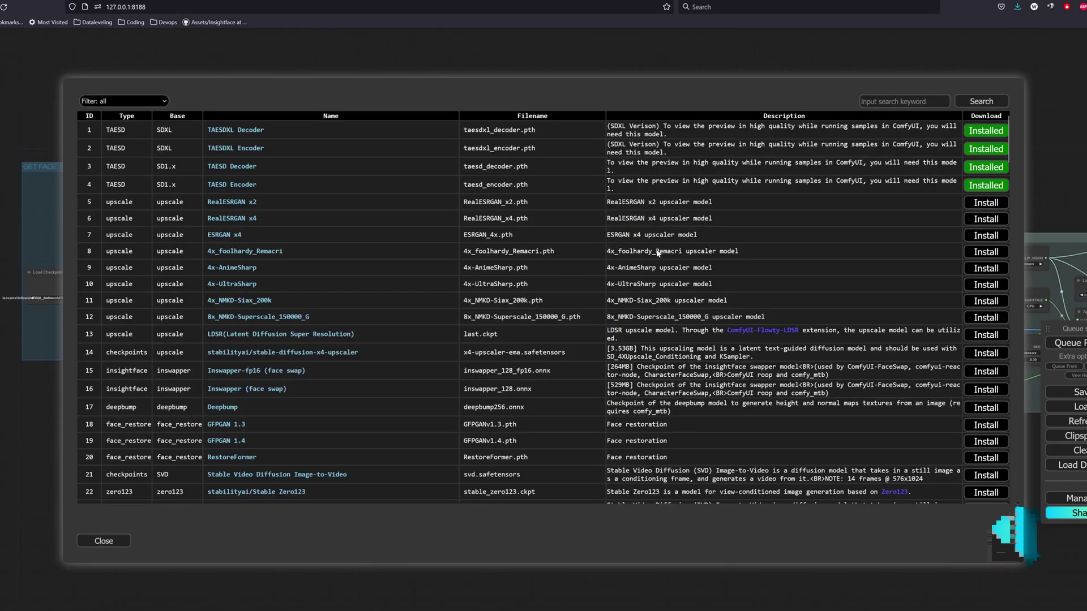
left_click(903, 102)
type("clip")
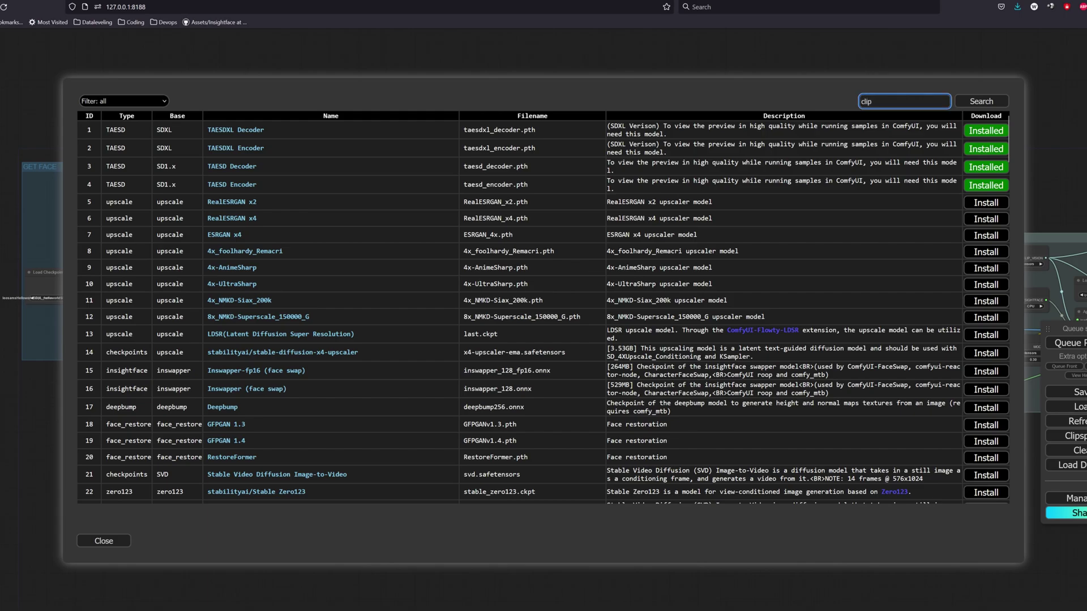
key("Return")
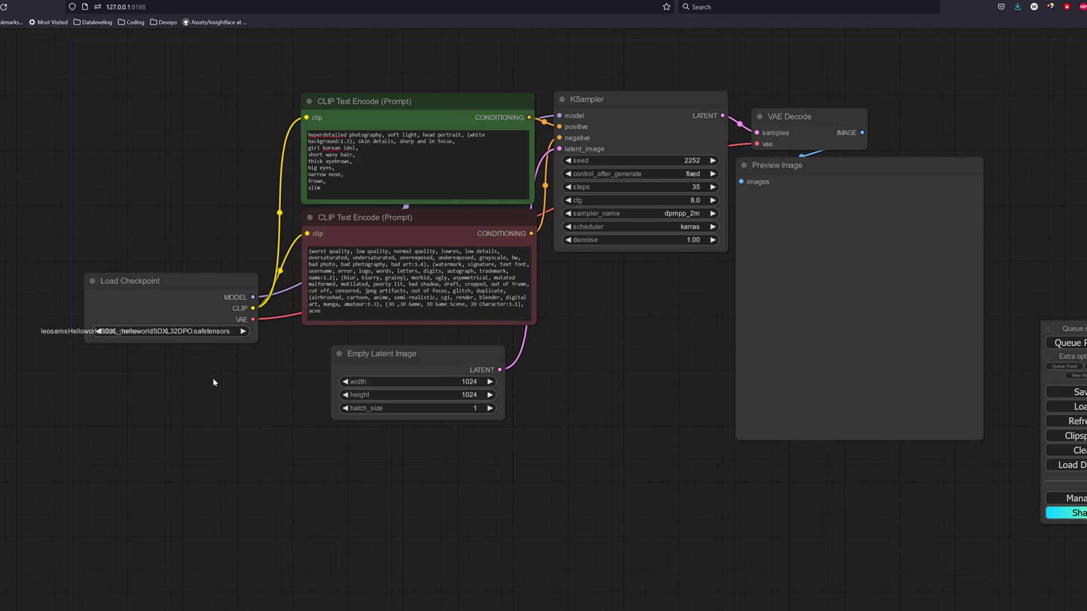
Choose leosamsHelloworldSDXL_helloworldSDXL32DPO.safetensors as the model in the Load Checkpoint node
left_click(201, 337)
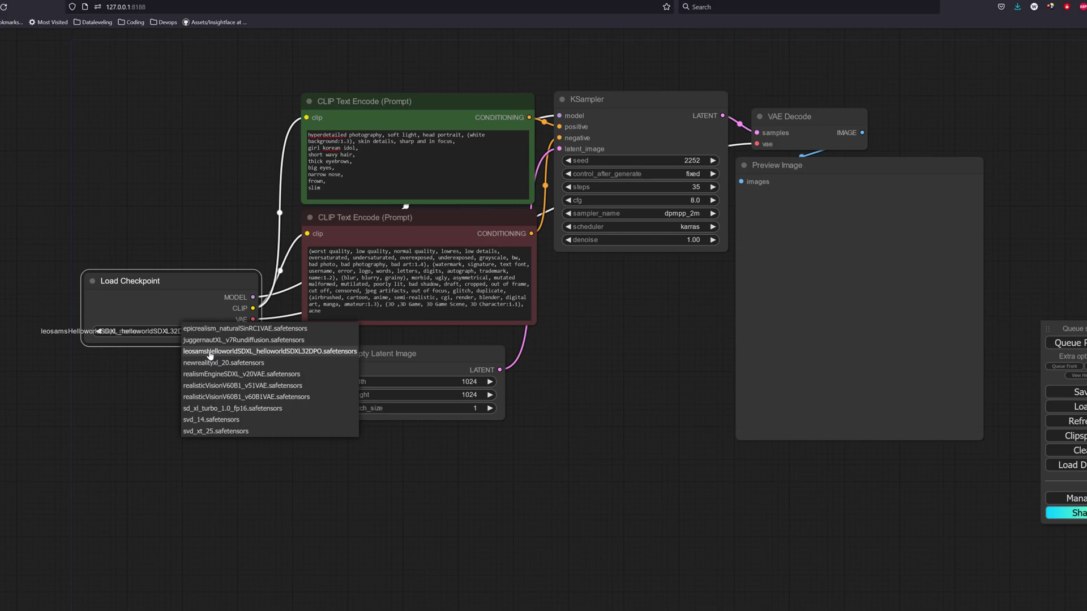
left_click(210, 352)
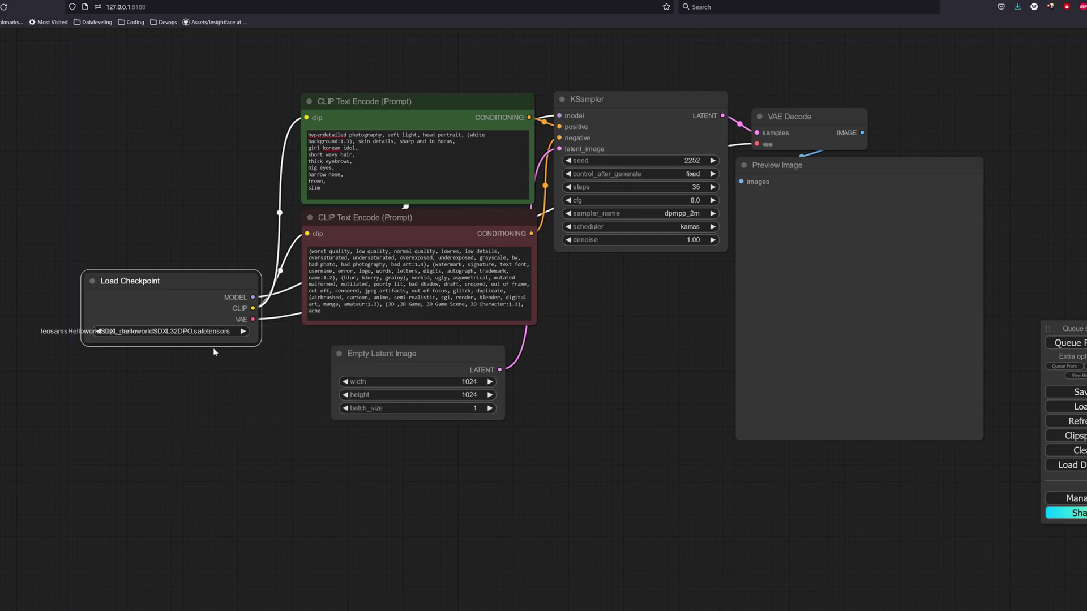
Review the Empty Latent Image size, the negative prompt, and the style and appearance terms of the positive prompt
left_click(448, 386)
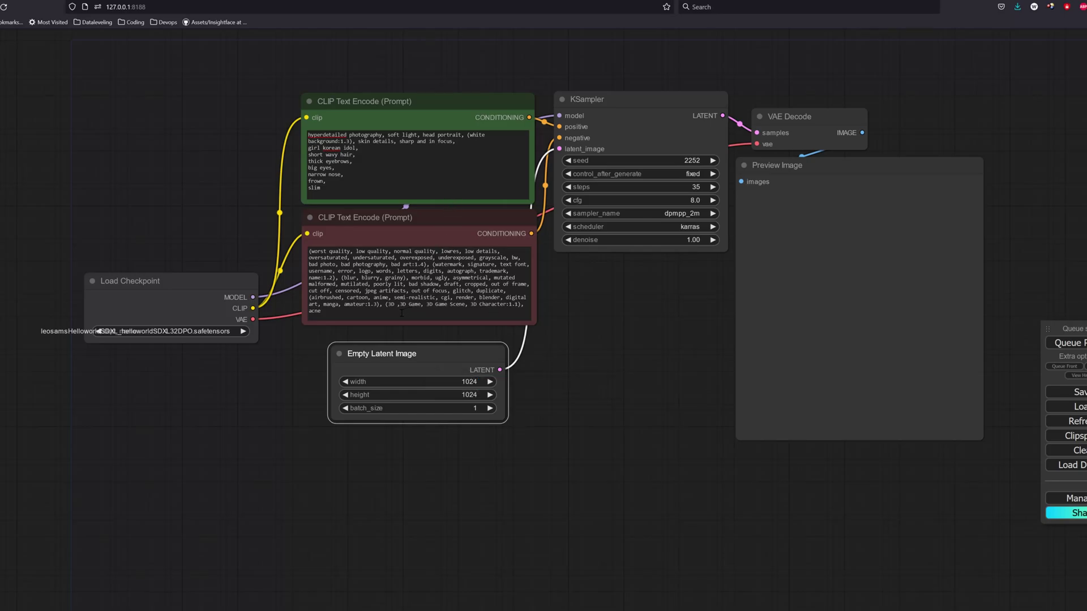
left_click_drag(401, 314, 309, 252)
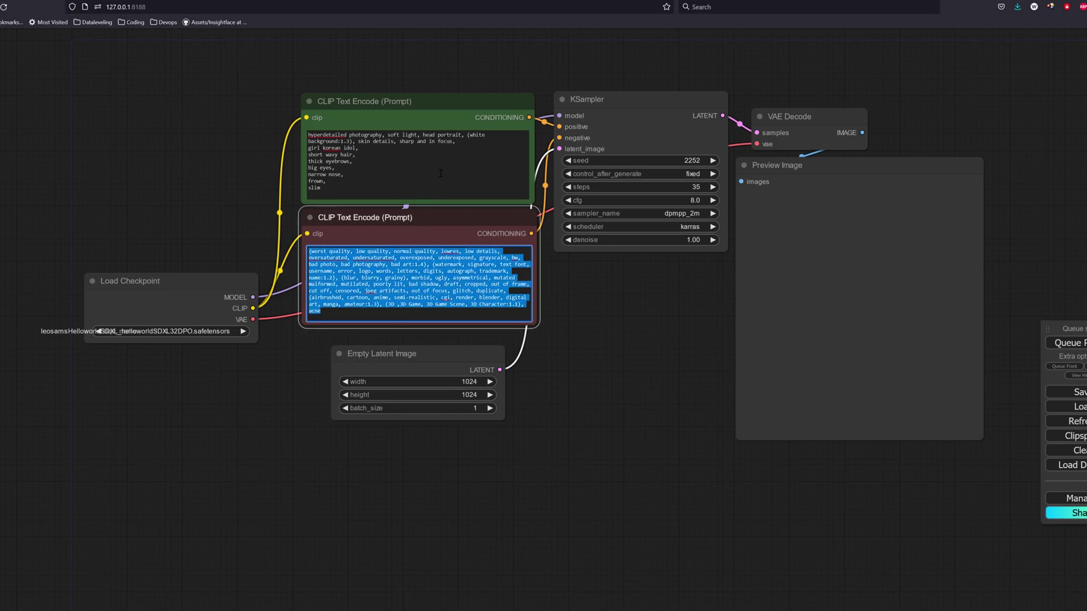
left_click_drag(461, 142, 303, 132)
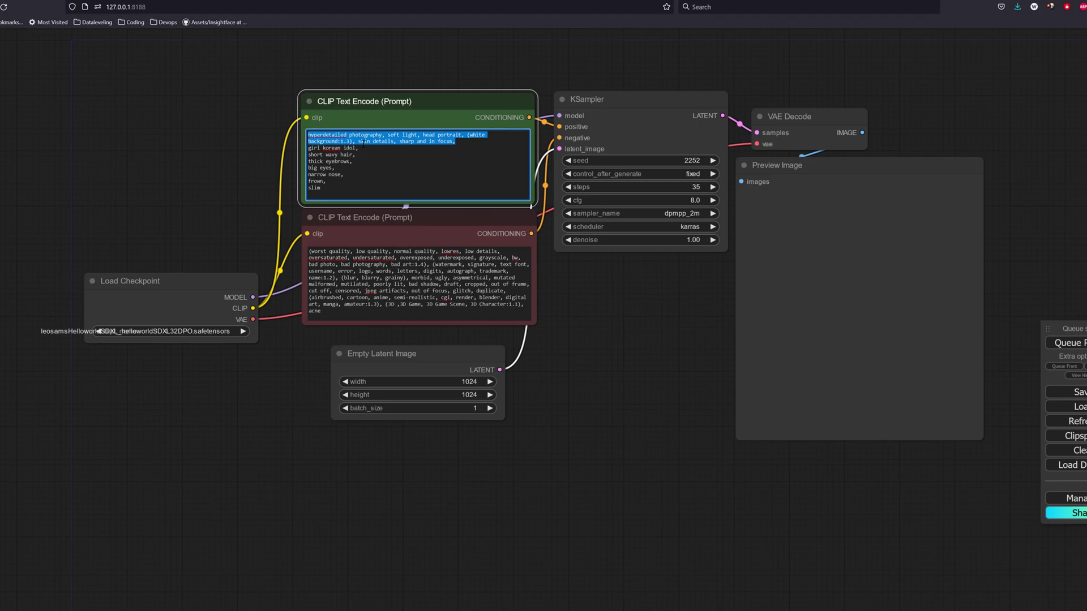
left_click_drag(357, 154, 308, 154)
left_click(349, 176)
left_click(351, 186)
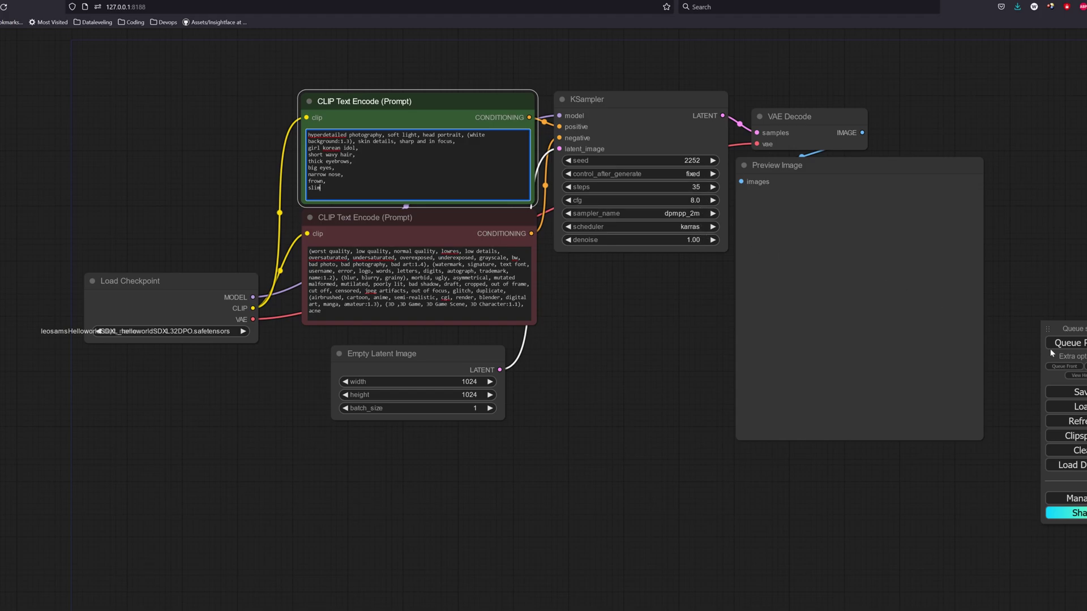
Generate the portrait from the current prompts and move the queue panel further into view
left_click(1079, 345)
mouse_move(1076, 330)
left_mouse_down()
mouse_move(1053, 318)
mouse_move(1064, 330)
left_mouse_up()
left_click(1044, 264)
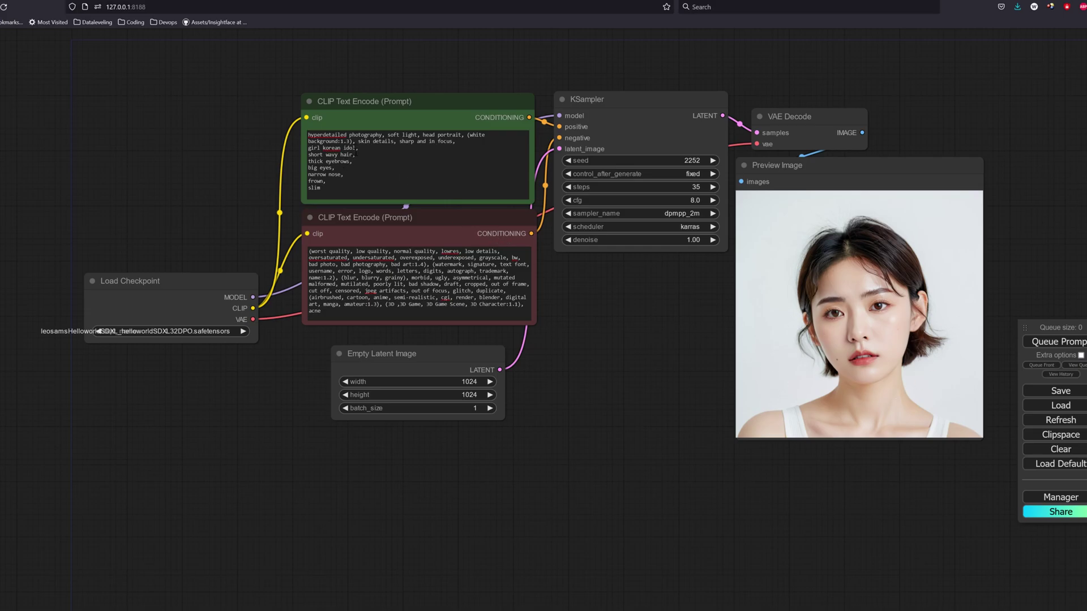
Add "pink" to the hair description in the positive prompt and generate the image
left_click(429, 170)
type("pink")
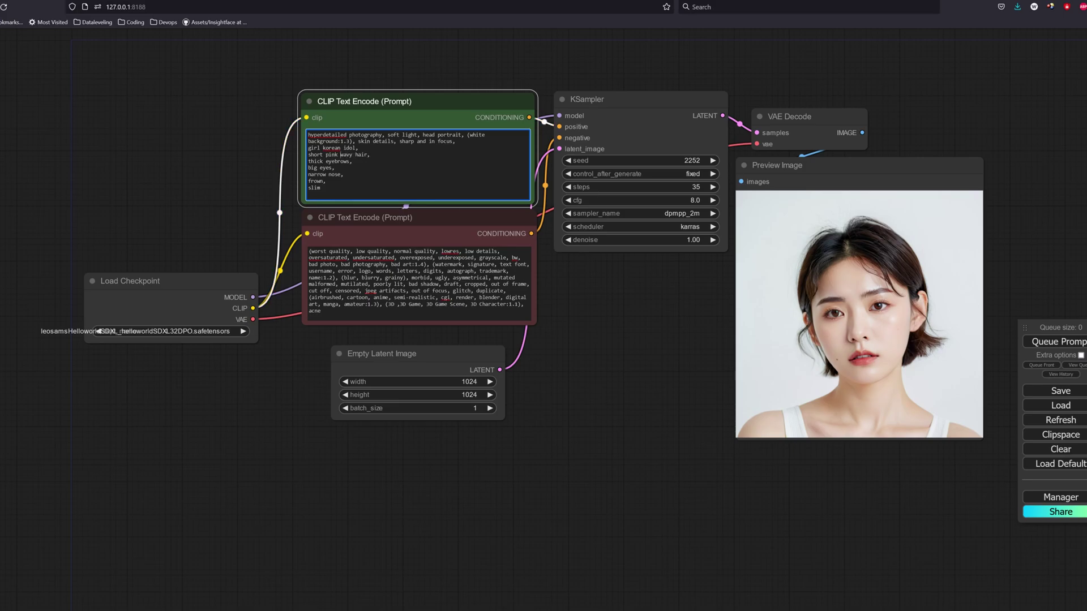
key("ctrl+Return")
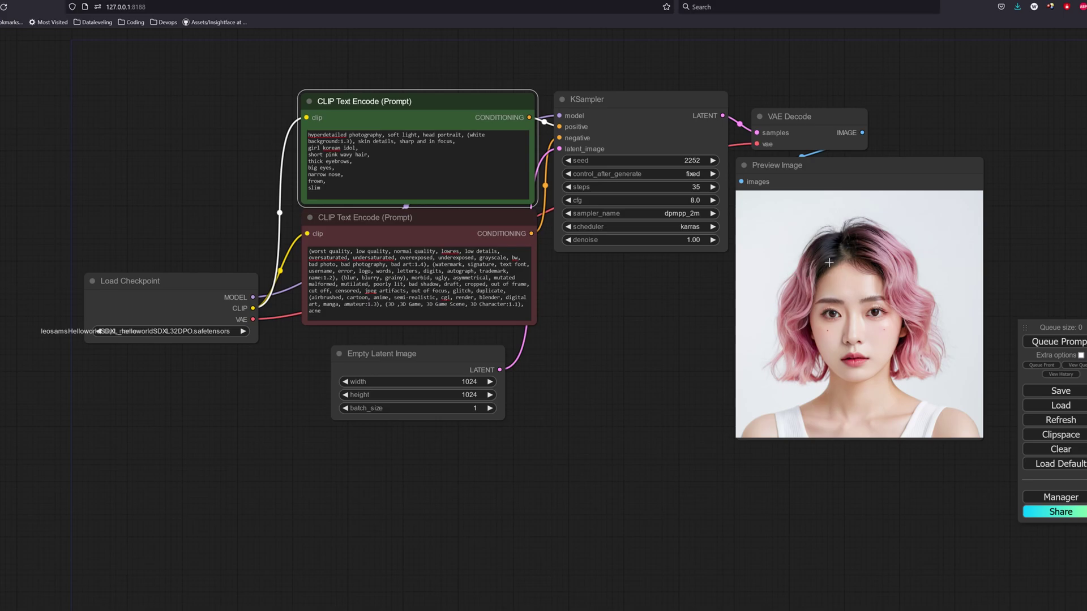
Set the weight of "pink" in the positive prompt to 1.3 and generate the image
double_click(332, 155)
key("ctrl+Up")
key("ctrl+Up")
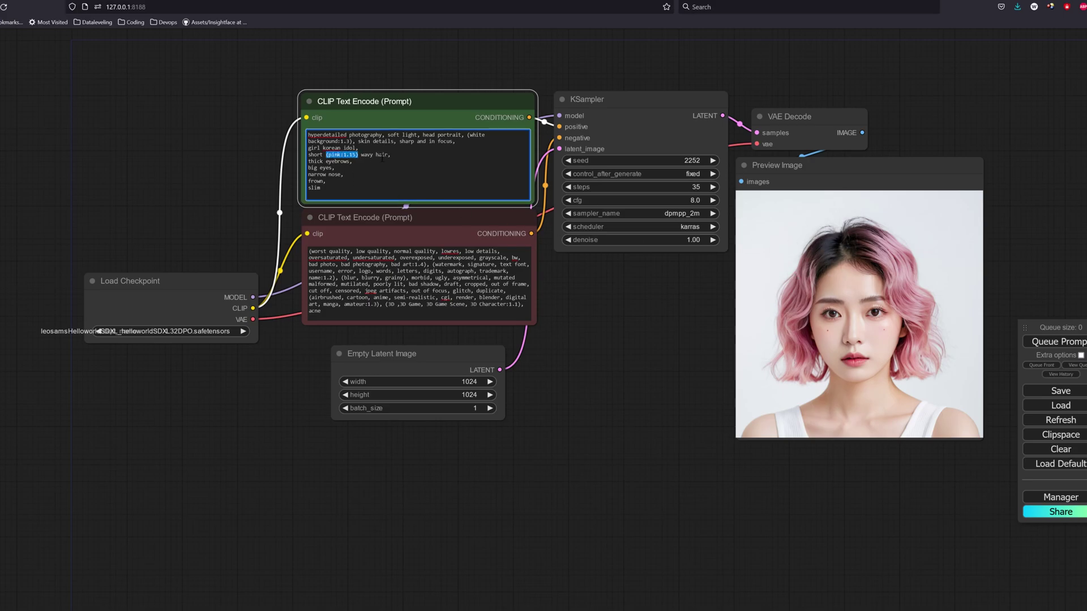
key("ctrl+Return")
Replace "frown," with "smile," in the positive prompt and generate the image
double_click(315, 181)
type("smile,")
key("ctrl+Return")
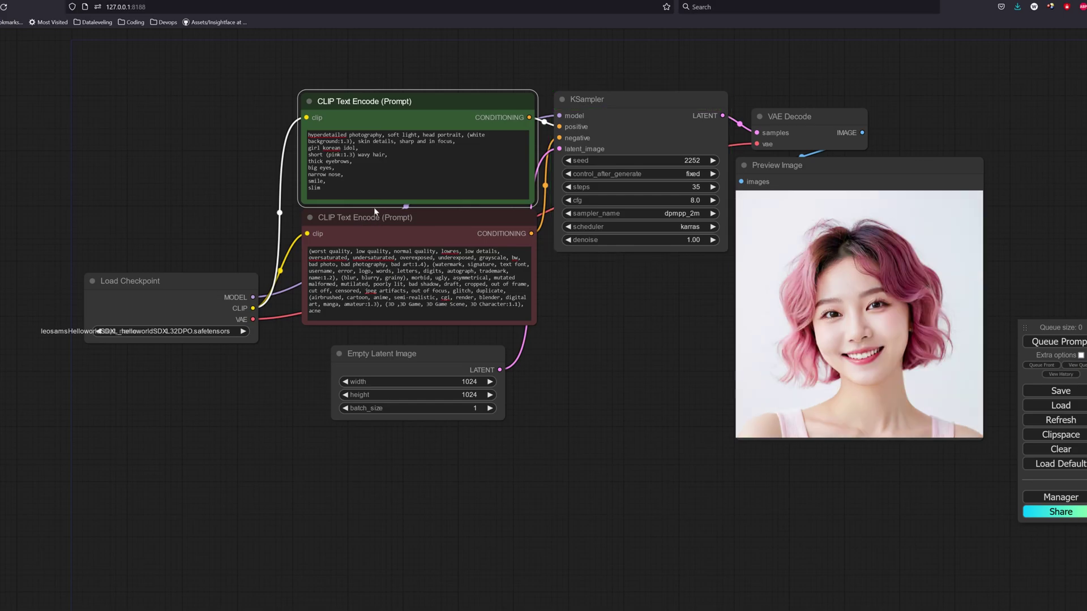
Replace "smile," with "frown," and "slim" with "chubby" in the positive prompt and generate the image
double_click(319, 181)
type("frown,")
double_click(314, 188)
type("chubby")
left_click(1069, 345)
Undo the "chubby" change in the positive prompt and generate the image again
key("ctrl+shift+z")
left_click(1058, 342)
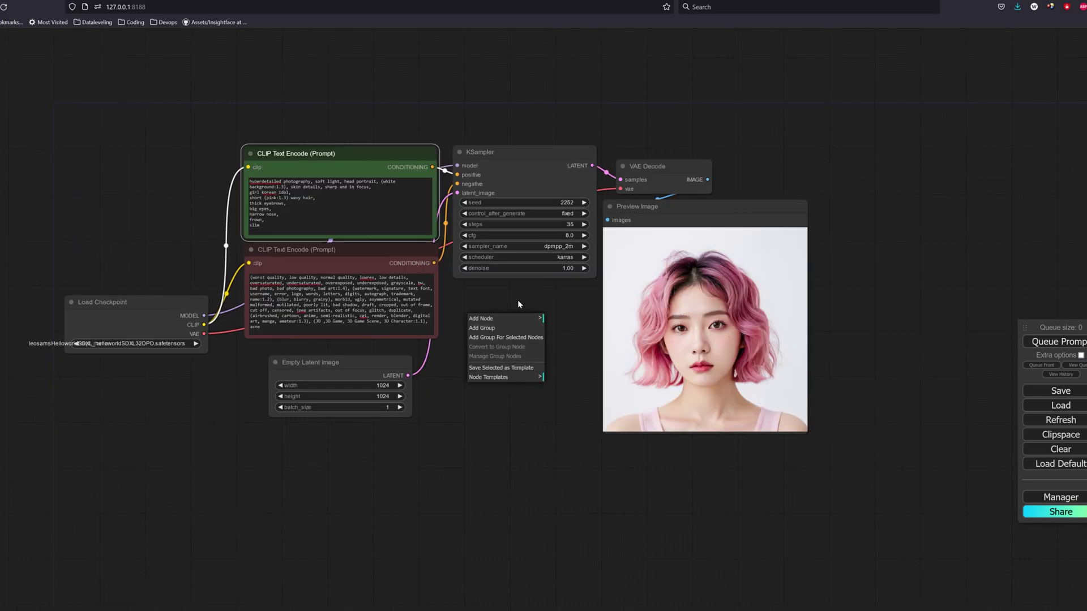
Select all the nodes and add a group around them
left_click(518, 300)
key("ctrl+a")
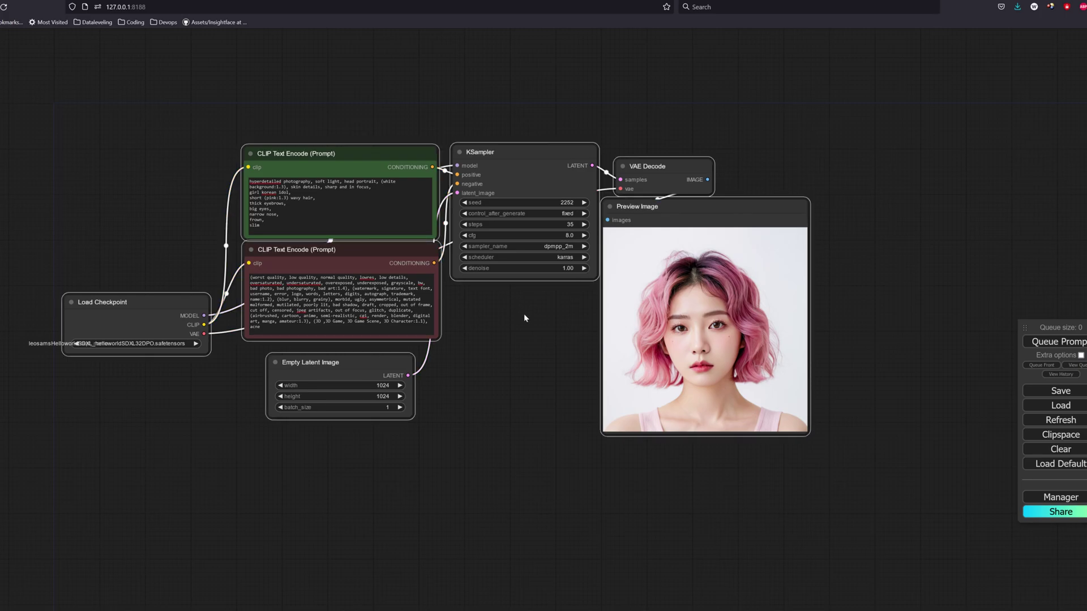
right_click(524, 315)
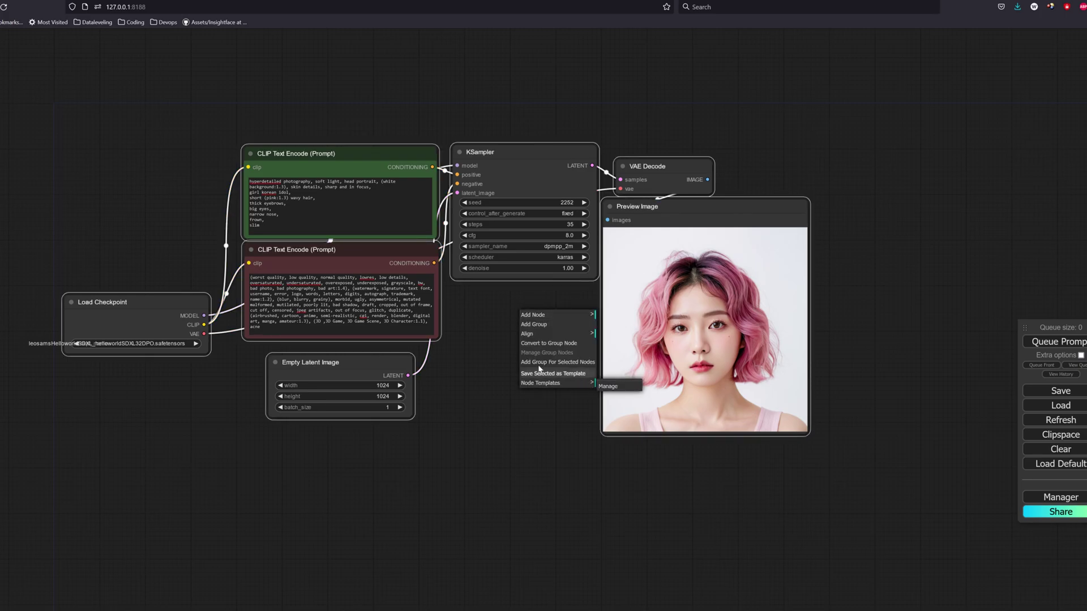
right_click(498, 318)
left_click(523, 369)
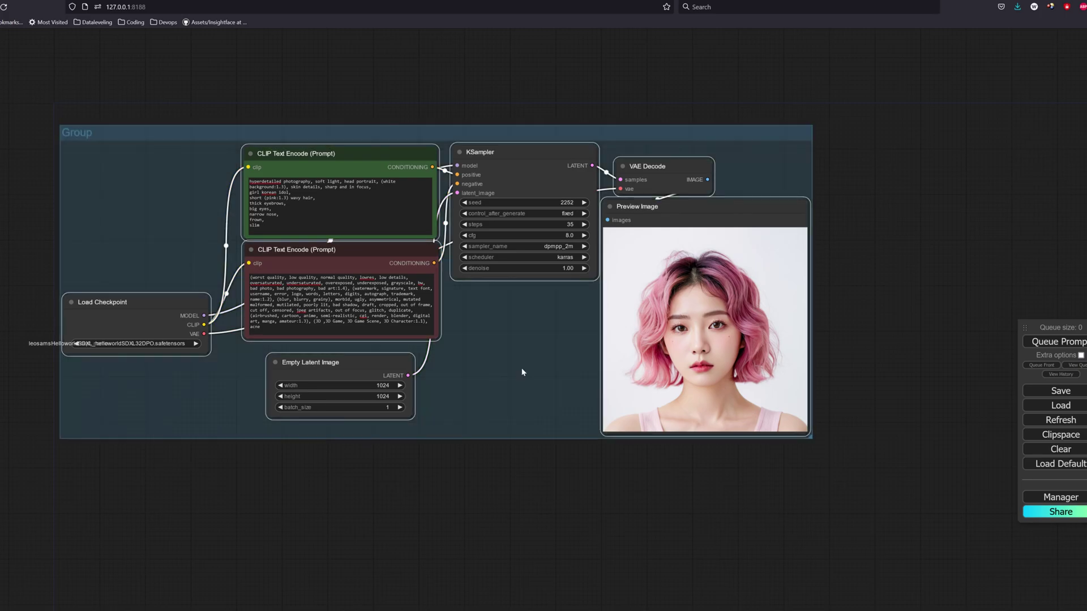
Extend the group's lower edge slightly and title the group "GET FACE"
mouse_move(813, 442)
left_mouse_down()
mouse_move(825, 447)
mouse_move(811, 443)
left_mouse_up()
left_click(530, 372)
right_click(530, 372)
left_click(553, 485)
left_click(616, 483)
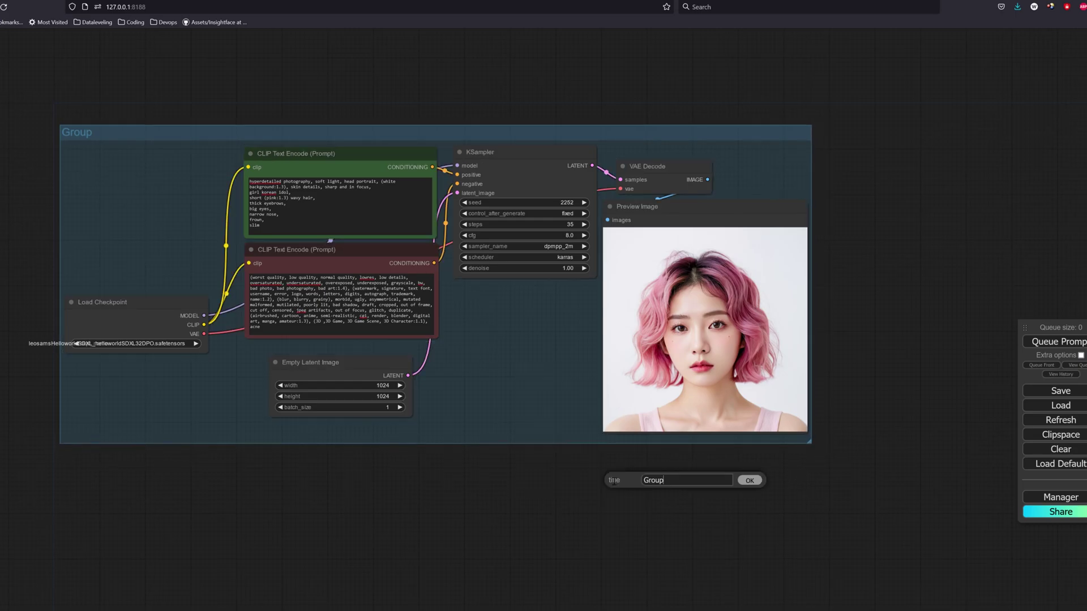
left_click_drag(665, 480, 604, 485)
type("GET FACE")
key("Return")
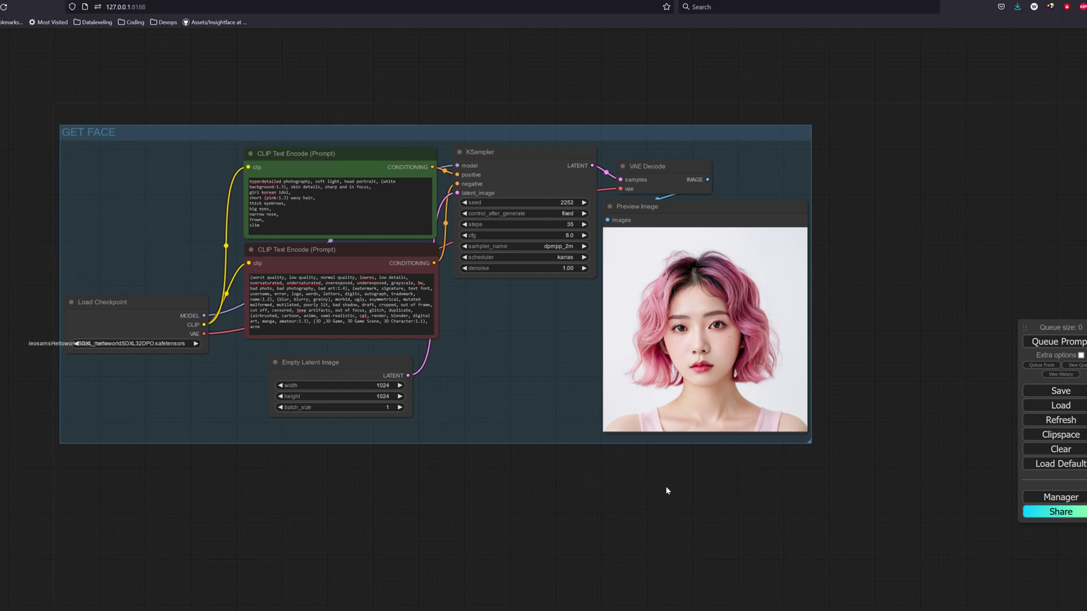
Add a LoadImage node and place it just outside the GET FACE group, beside the Preview Image node
left_click_drag(917, 337, 778, 336)
scroll(778, 337, "up", 1)
right_click(773, 254)
left_click(785, 257)
double_click(814, 223)
type("load")
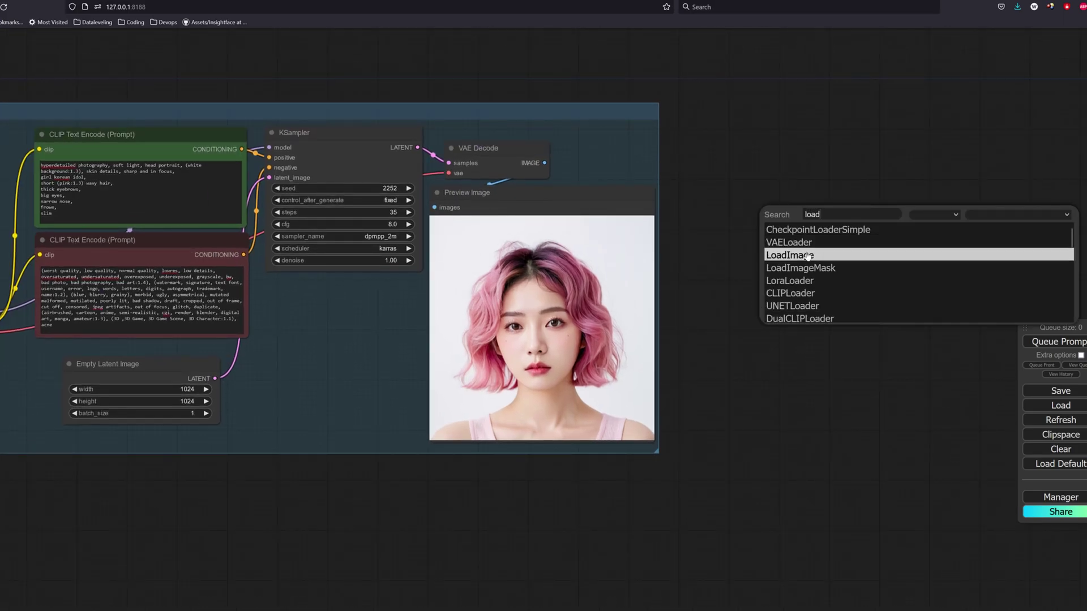
left_click(808, 256)
left_click_drag(845, 215, 702, 174)
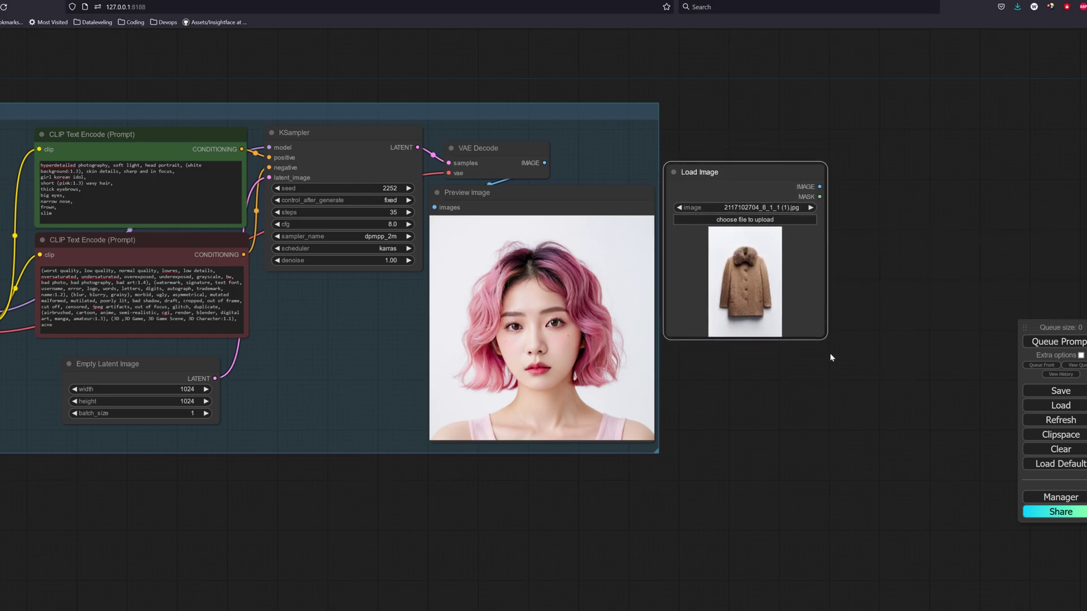
Enlarge the Load Image node and transfer the generated portrait into it from the Preview Image node via Clipspace
left_click_drag(826, 338, 868, 448)
right_click(582, 346)
right_click(759, 315)
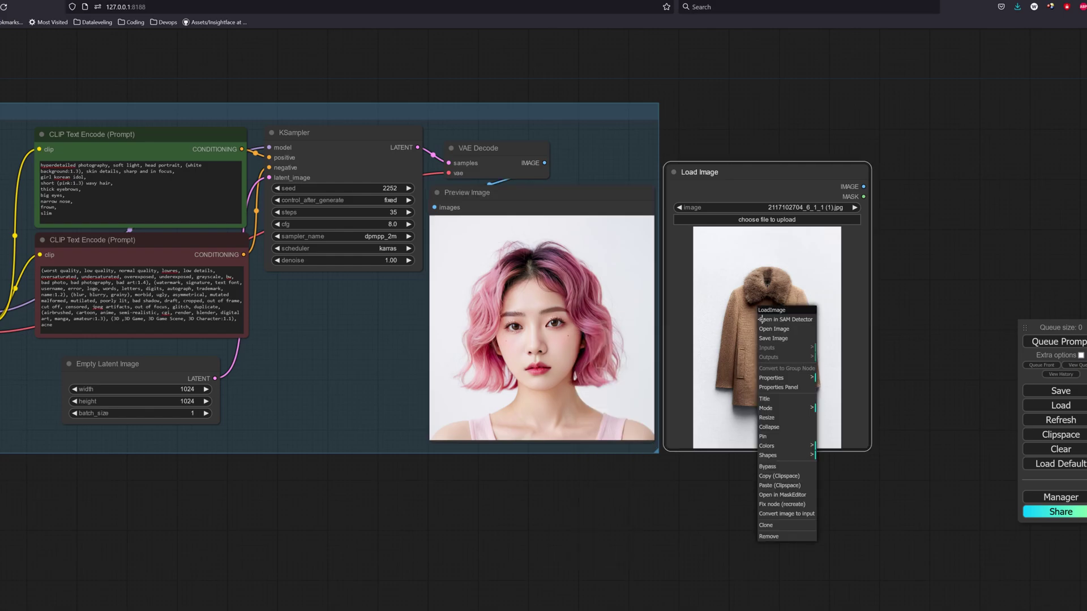
left_click(766, 485)
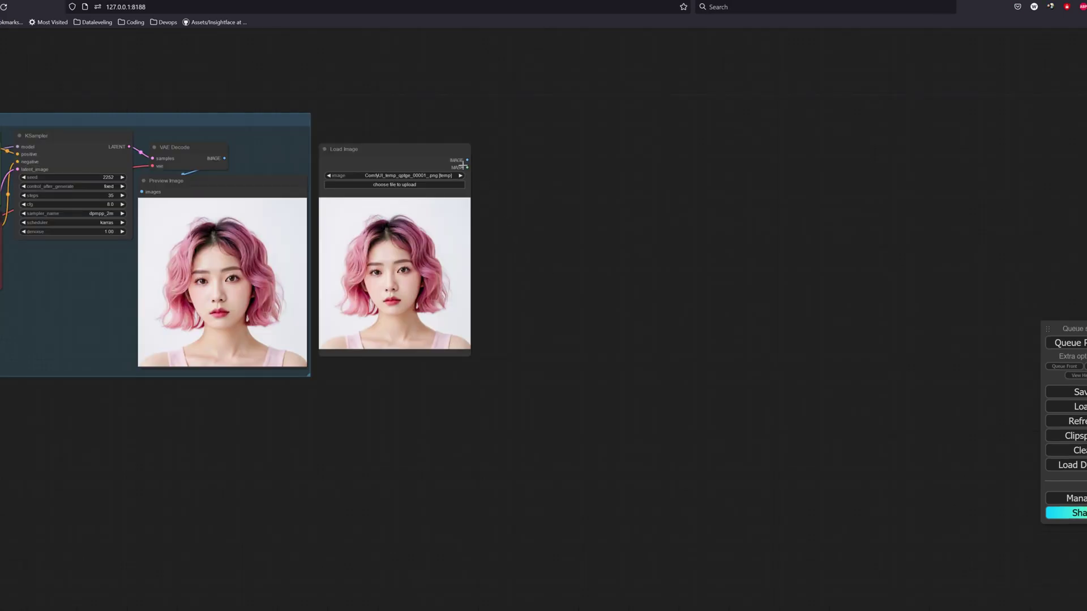
Add an ImageCrop node connected to the Load Image node's IMAGE output
left_click_drag(465, 161, 573, 149)
left_click(515, 185)
type("crop")
left_click(522, 193)
Set the ImageCrop node's width and height to 768
left_click(625, 168)
type("768")
key("Return")
left_click(624, 177)
type("768")
key("Return")
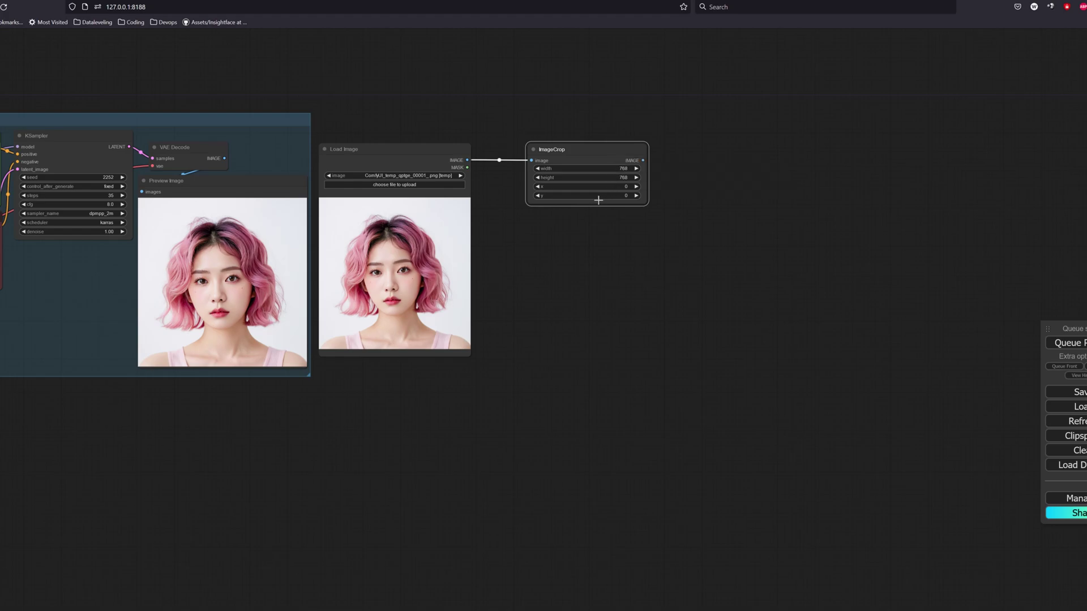
Connect a new Preview Image node to the ImageCrop output and run the workflow
left_click_drag(645, 159, 696, 162)
left_click(721, 230)
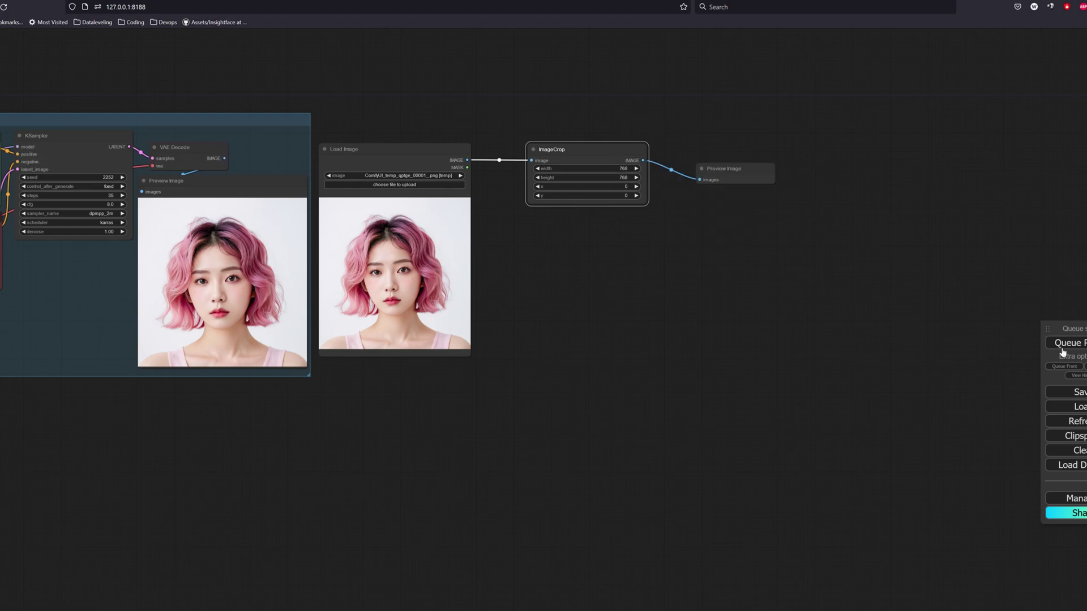
left_click(1067, 344)
Move the ImageCrop node slightly down and set its x offset to 139 and y offset to 73
left_click_drag(627, 195, 624, 211)
left_click(624, 211)
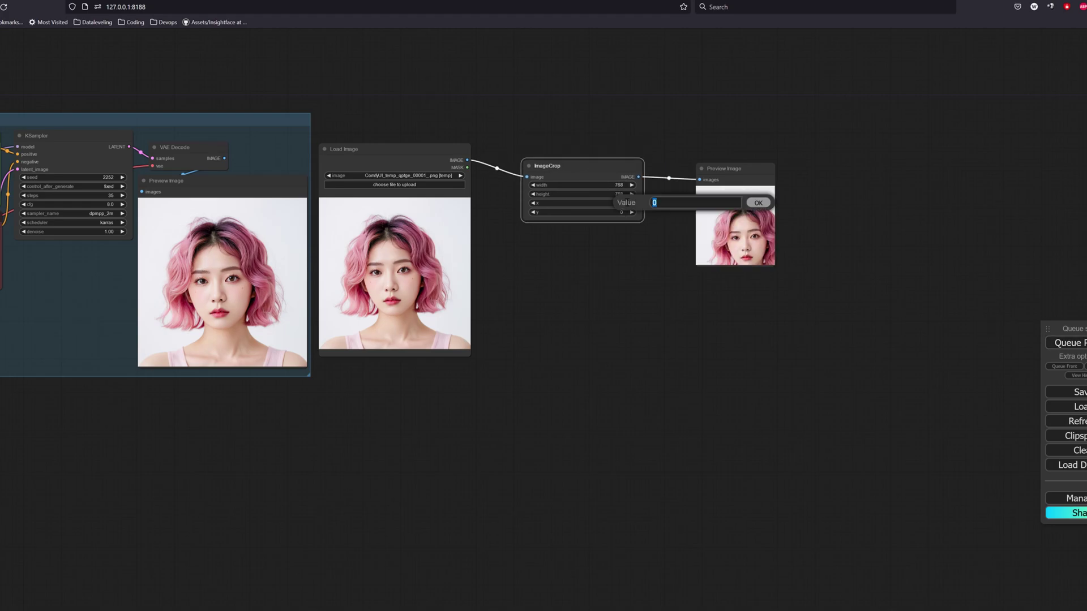
type("128")
key("Return")
left_click(608, 213)
type("73")
key("Return")
Enlarge the crop's Preview Image node, adjust the positions of both crop nodes, and run the workflow
left_click_drag(775, 266, 818, 316)
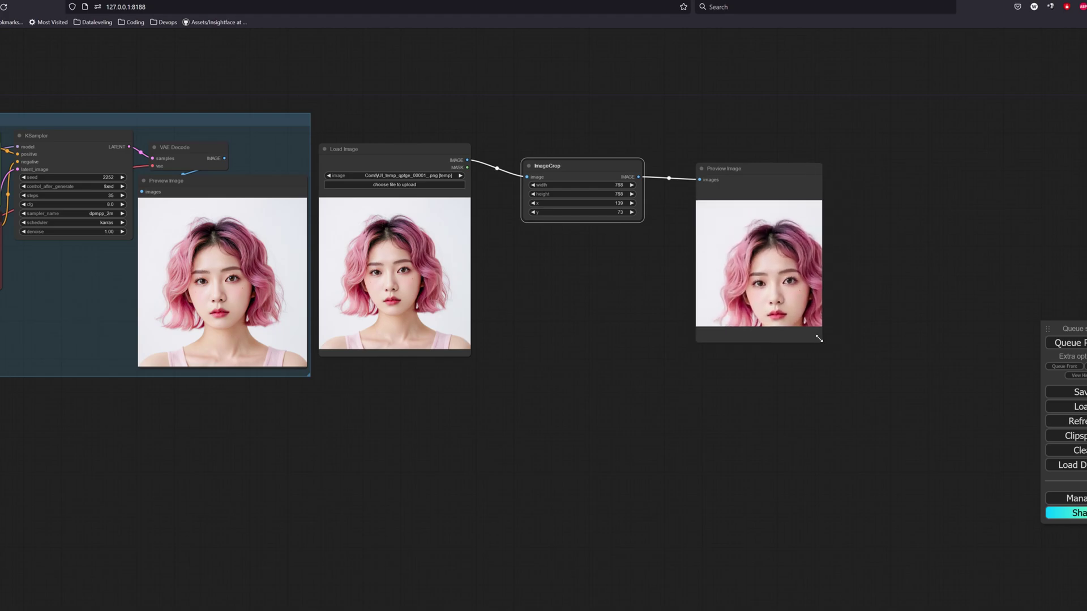
left_click_drag(596, 165, 601, 172)
left_click_drag(751, 189, 721, 185)
left_click(1064, 343)
left_click_drag(593, 179, 584, 177)
Add a Prepare Image For InsightFace node below the ImageCrop node and connect the ImageCrop output to its image input
left_click_drag(648, 425, 590, 381)
left_click_drag(577, 137, 582, 117)
left_click(540, 301)
right_click(542, 302)
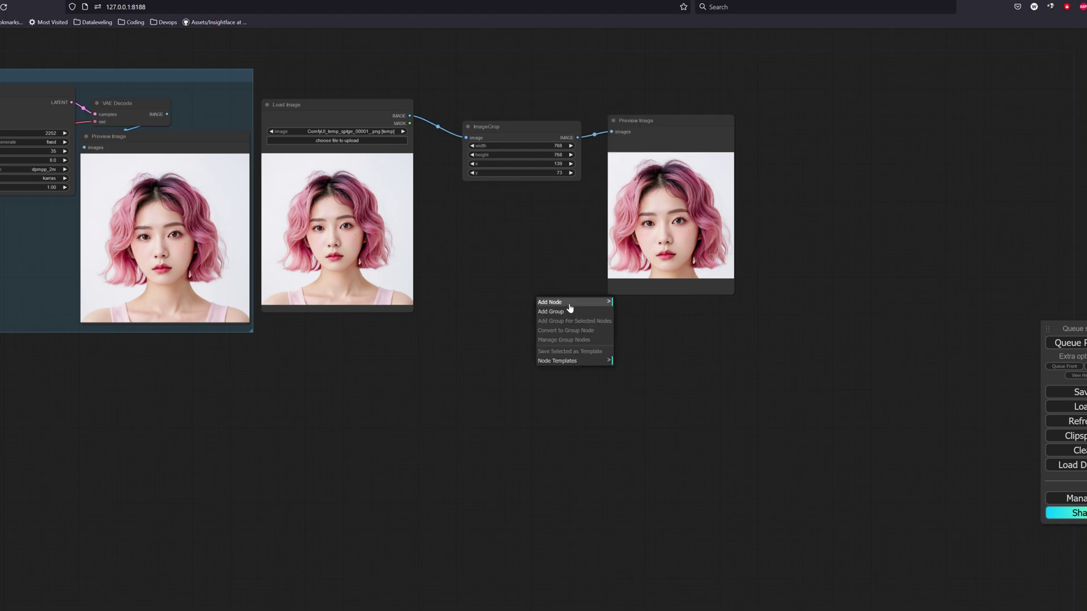
left_click(569, 304)
left_click(677, 427)
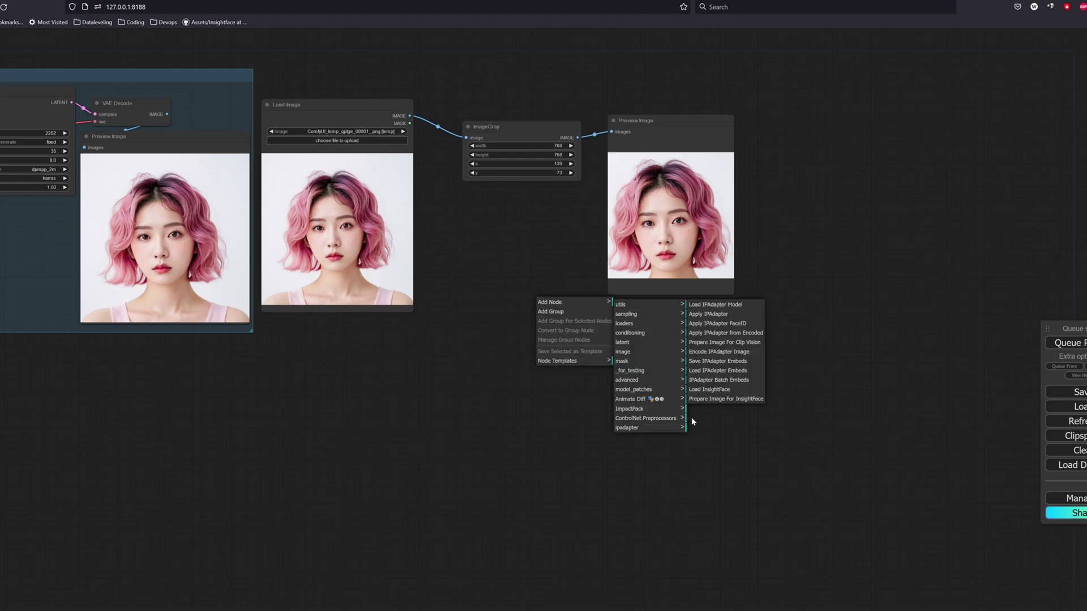
left_click(711, 399)
left_click_drag(622, 302, 539, 333)
left_click_drag(577, 138, 466, 340)
left_click_drag(533, 324, 534, 310)
Shift the crop's preview node slightly, then connect an enlarged Preview Image node to the Prepare Image For InsightFace output
left_click_drag(645, 120, 635, 122)
left_click_drag(577, 327, 609, 323)
left_click(639, 388)
left_click_drag(682, 338, 727, 479)
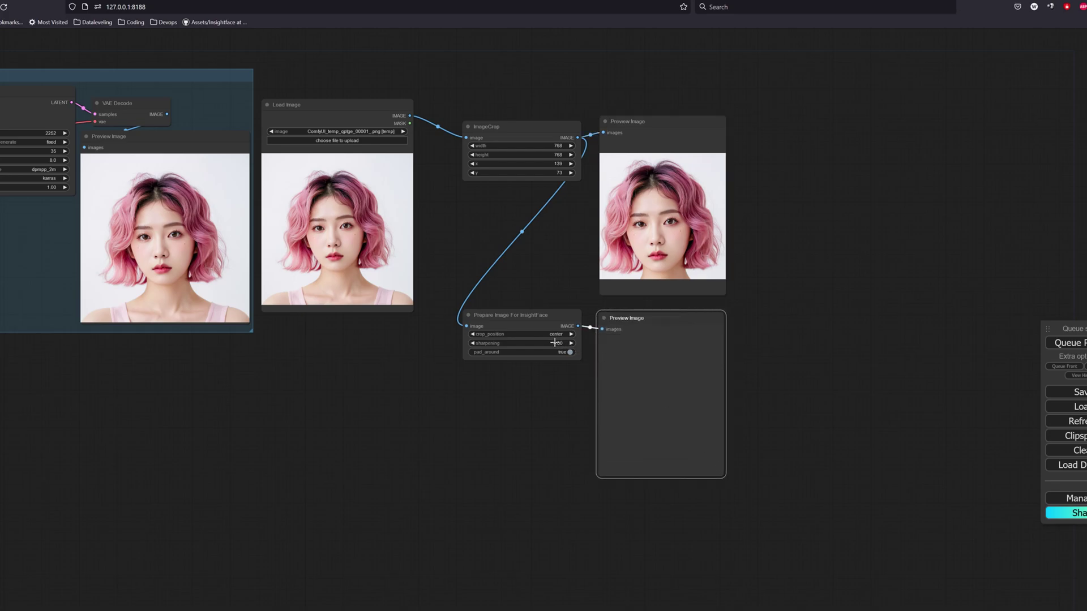
Set the InsightFace preparation's sharpening to 0, adjust its preview node's position and size, and run the workflow
left_click(555, 343)
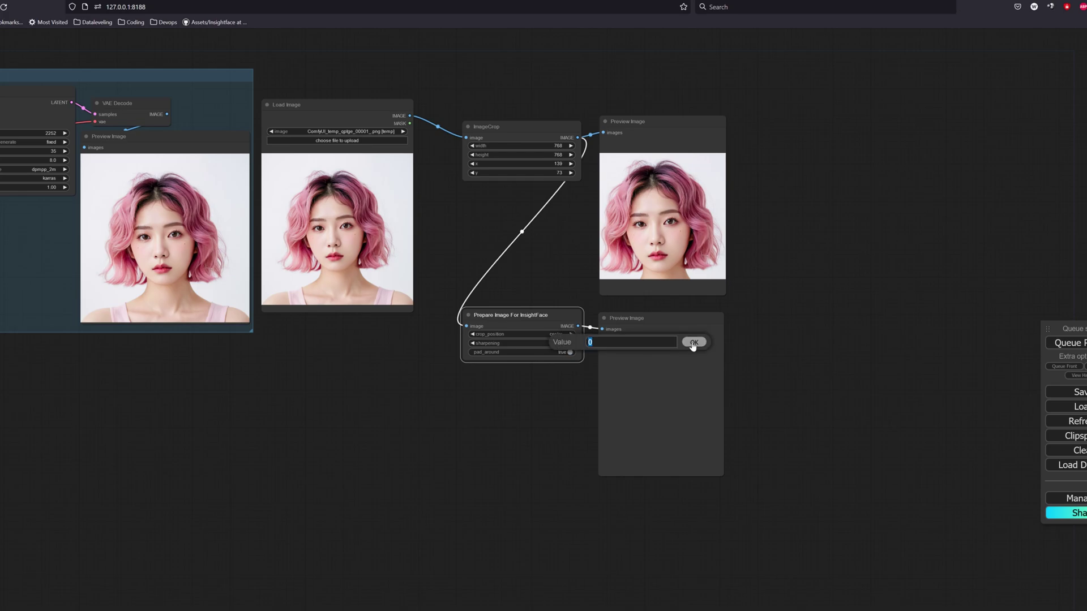
left_click(693, 343)
left_click_drag(657, 337, 660, 330)
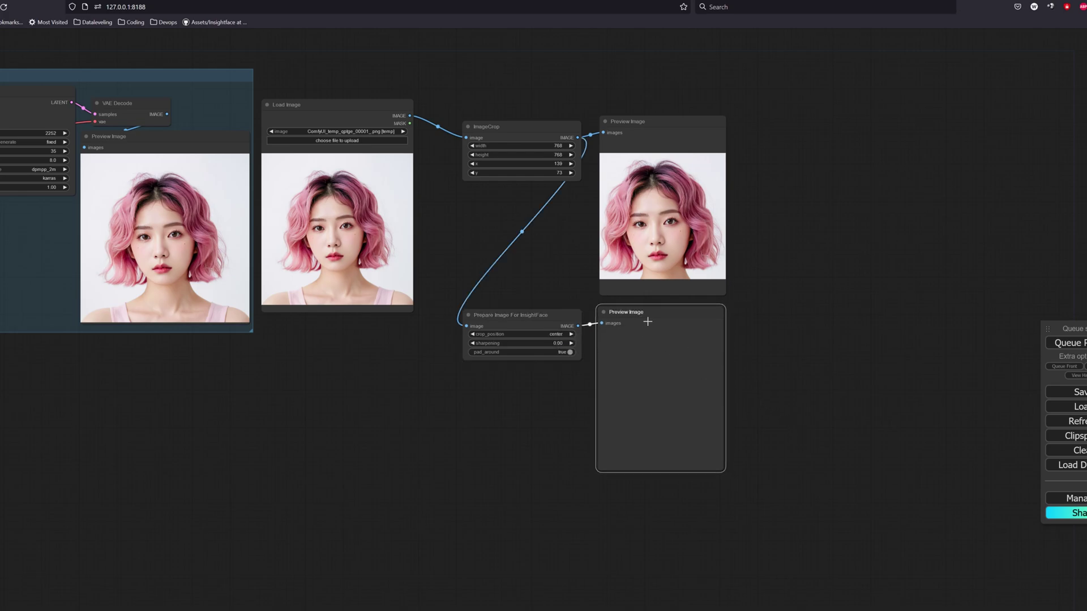
left_click(1068, 344)
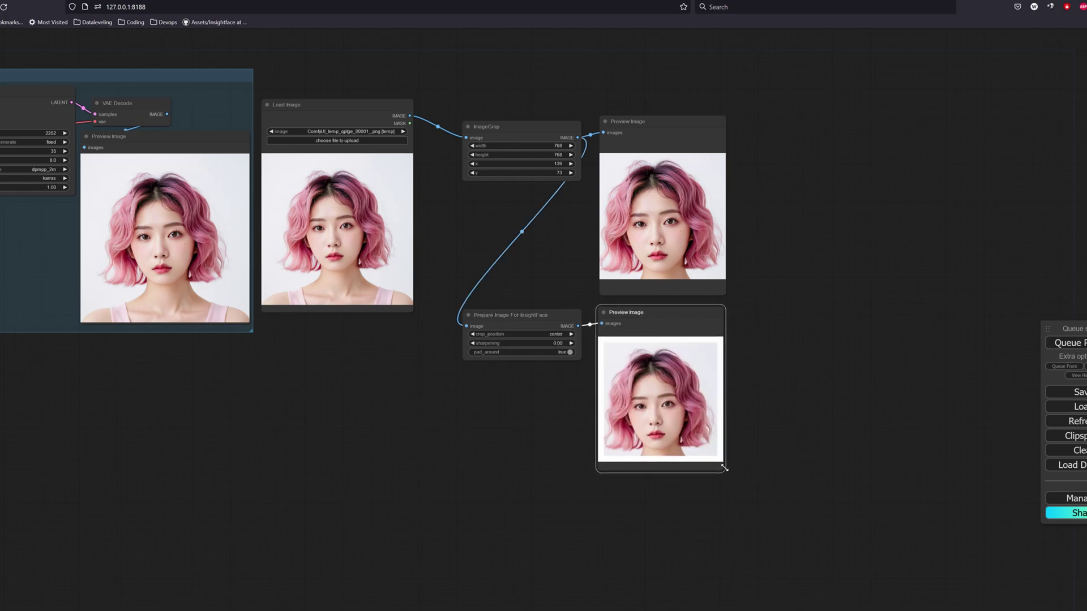
left_click_drag(724, 468, 729, 464)
Group the ImageCrop, Prepare Image For InsightFace and both connected Preview Image nodes, and title the group IMAGE PREPROCESSING
left_click(524, 136)
left_click(623, 130, "ctrl")
left_click(533, 318, "ctrl")
left_click(614, 320, "ctrl")
right_click(550, 402)
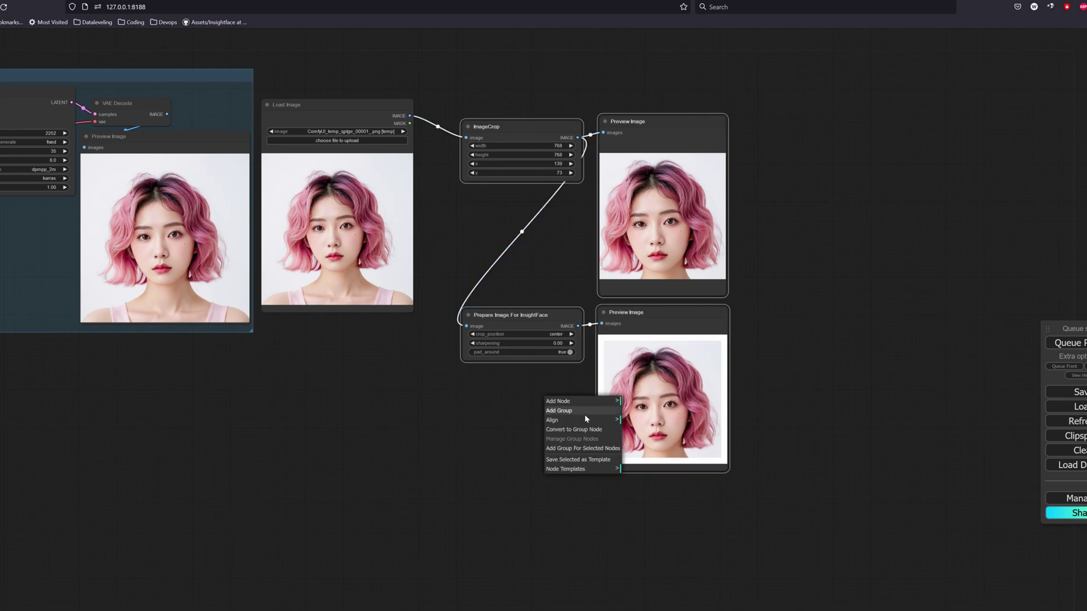
left_click(584, 449)
right_click(557, 428)
left_click(589, 546)
left_click(645, 547)
left_click_drag(715, 547, 623, 545)
type("IMAGE PREPROCESSING")
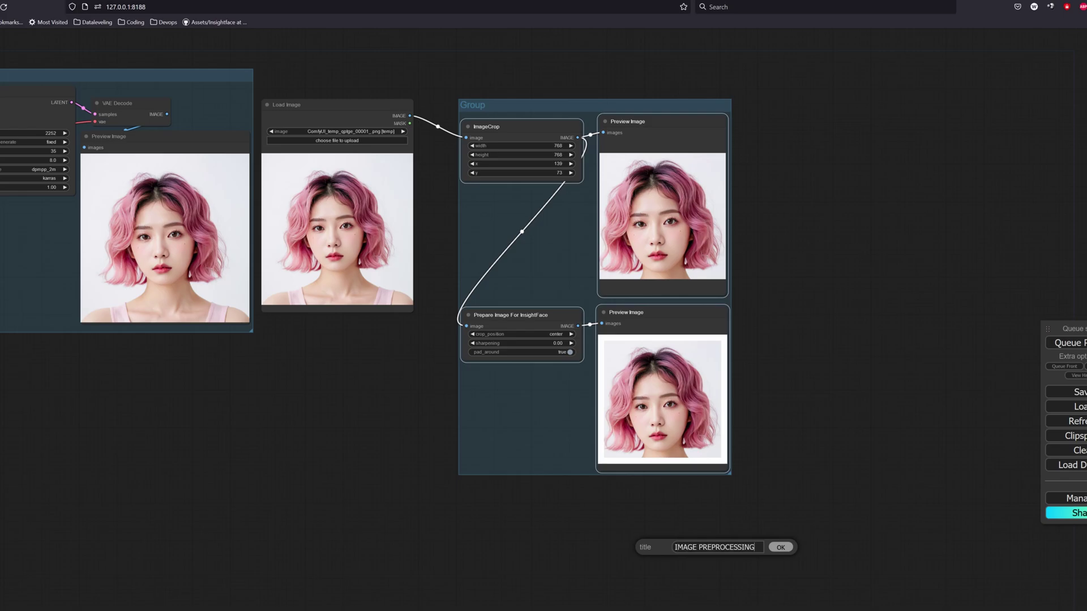
key("Return")
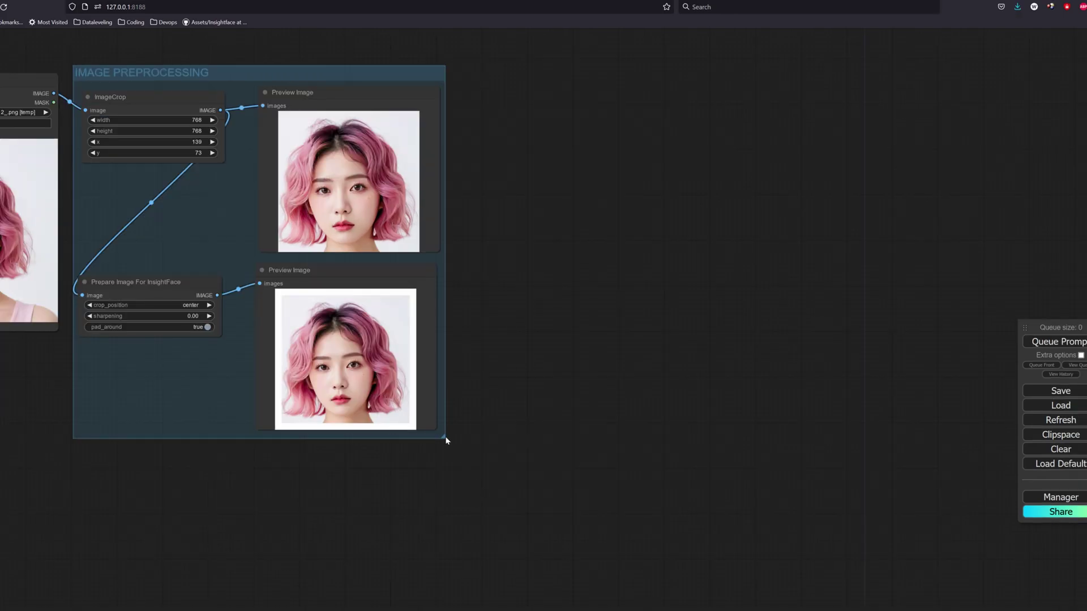
Extend the IMAGE PREPROCESSING group downward and add a widened Load Image node below the second preview
left_click_drag(446, 439, 443, 605)
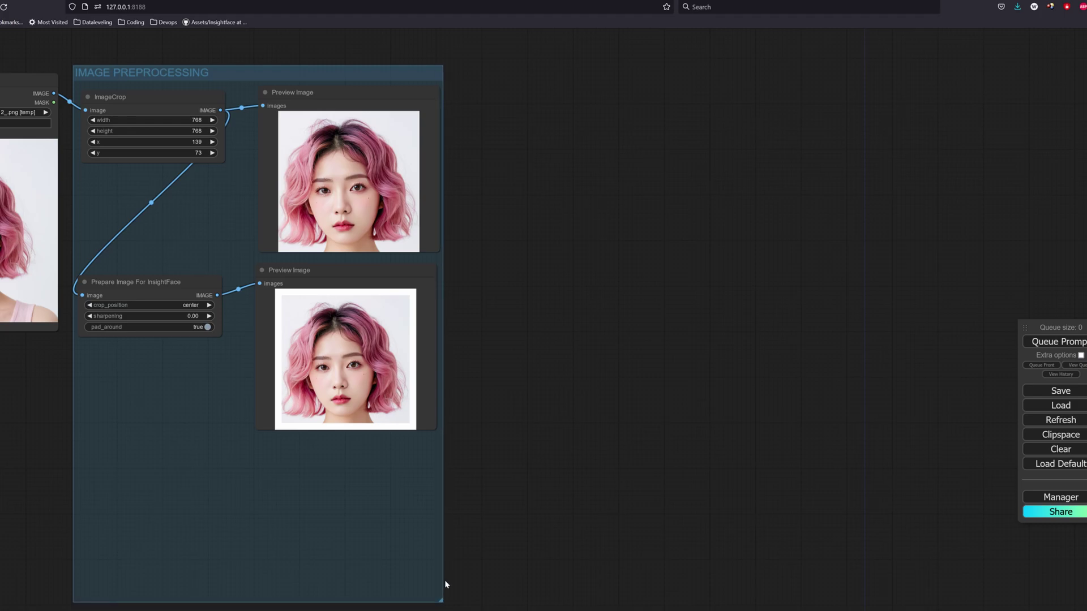
left_click_drag(508, 439, 586, 429)
right_click(504, 444)
double_click(430, 455)
type("load")
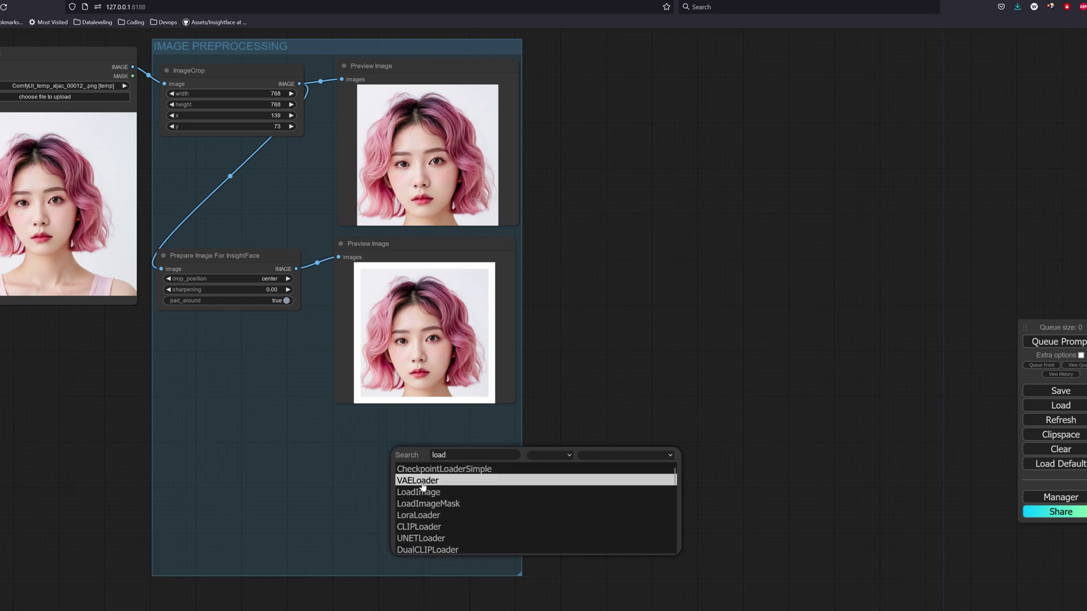
left_click(425, 490)
left_click_drag(465, 460, 369, 429)
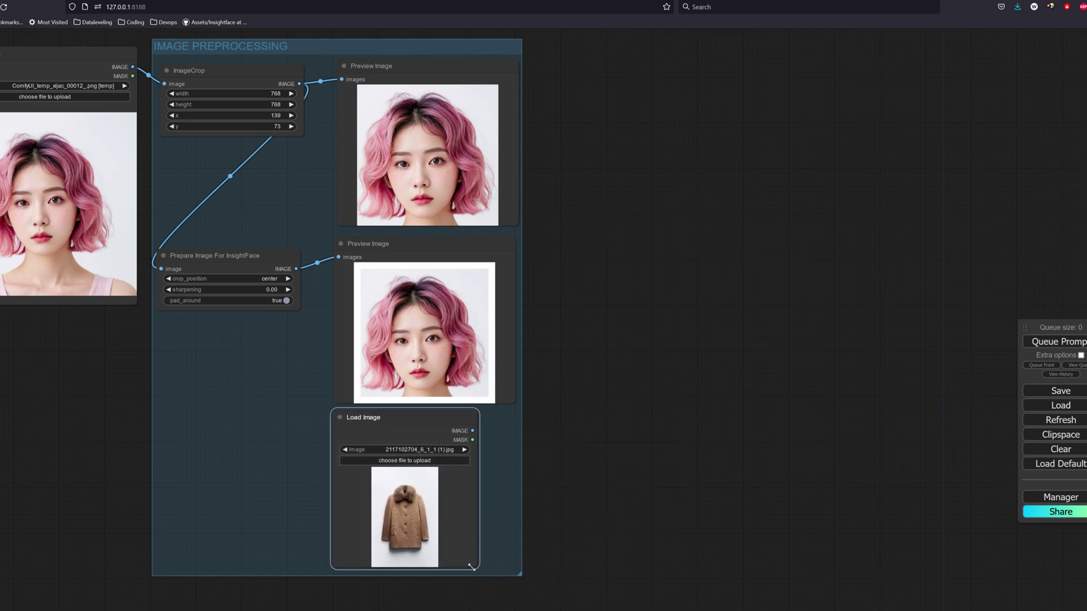
left_click_drag(472, 567, 517, 569)
Copy the padded face image from the second Preview Image node into the new Load Image node through Clipspace
right_click(424, 301)
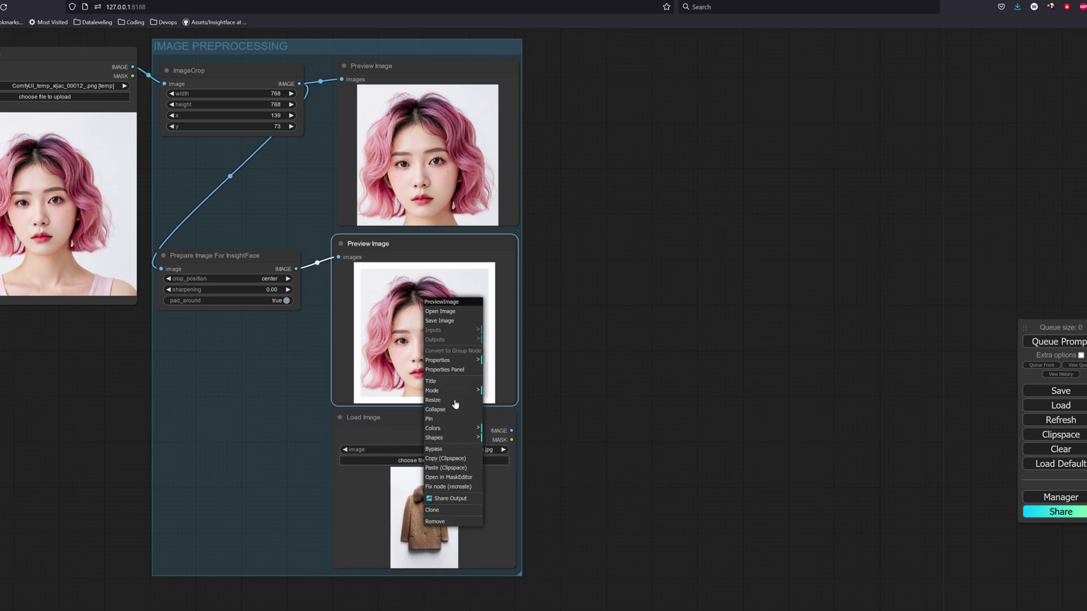
left_click(446, 459)
right_click(426, 381)
left_click(445, 552)
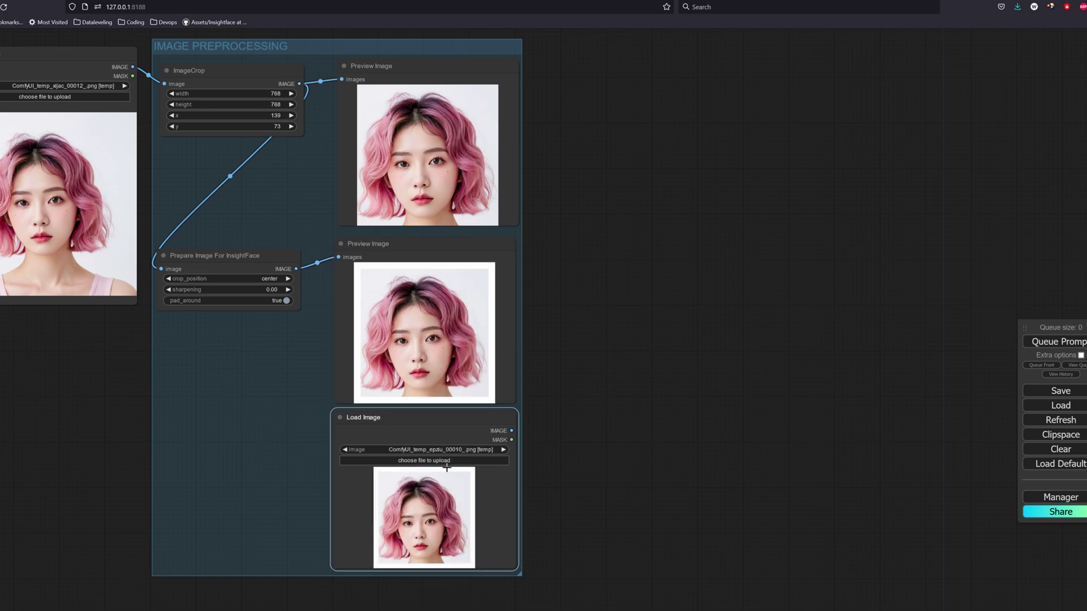
Detect a mask for the face with the SAM Detector from a point on the nose and save it to the node
right_click(447, 482)
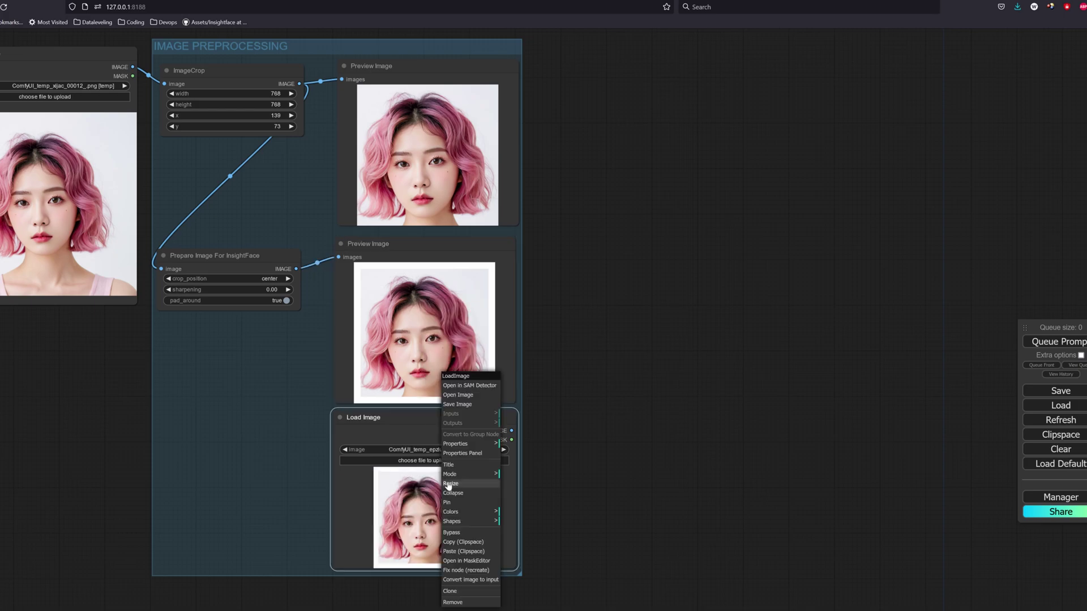
left_click(473, 385)
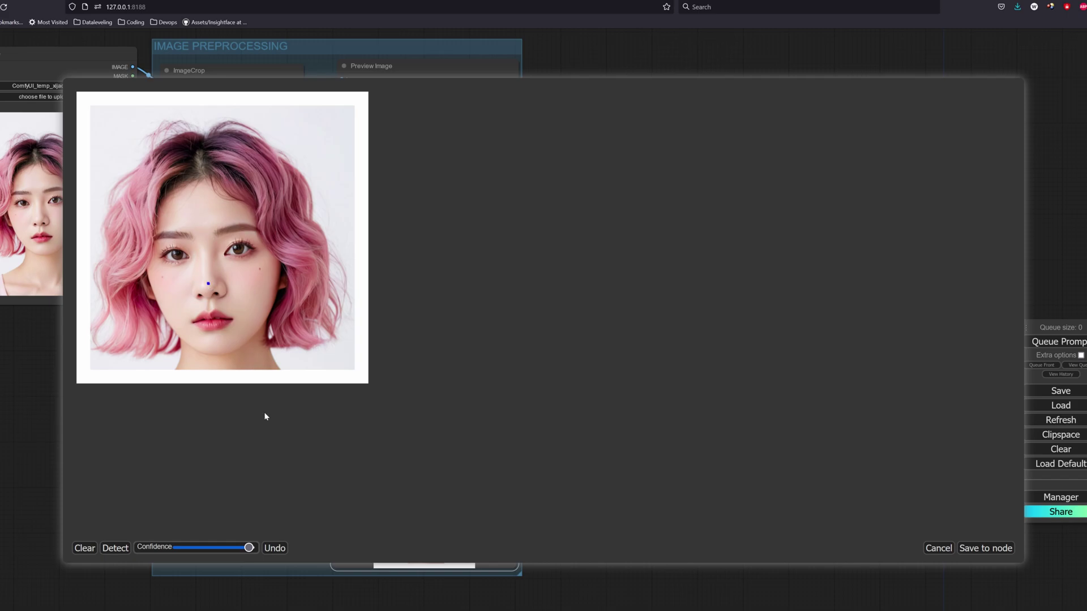
left_click(115, 549)
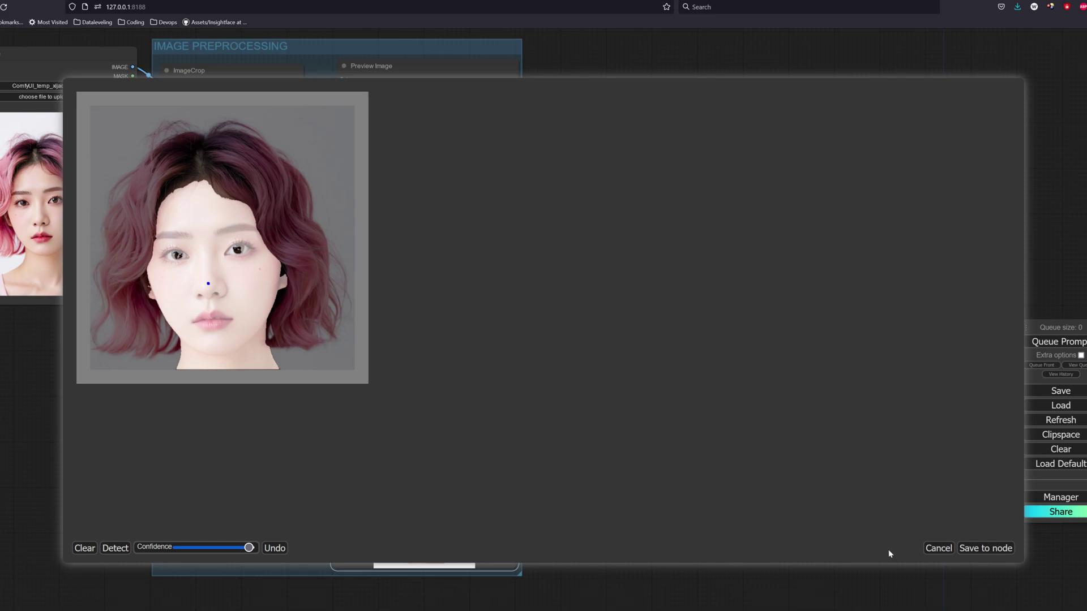
left_click(987, 548)
Paint over the unmasked spots at the eyes in the MaskEditor and save the completed face mask to the node
right_click(454, 517)
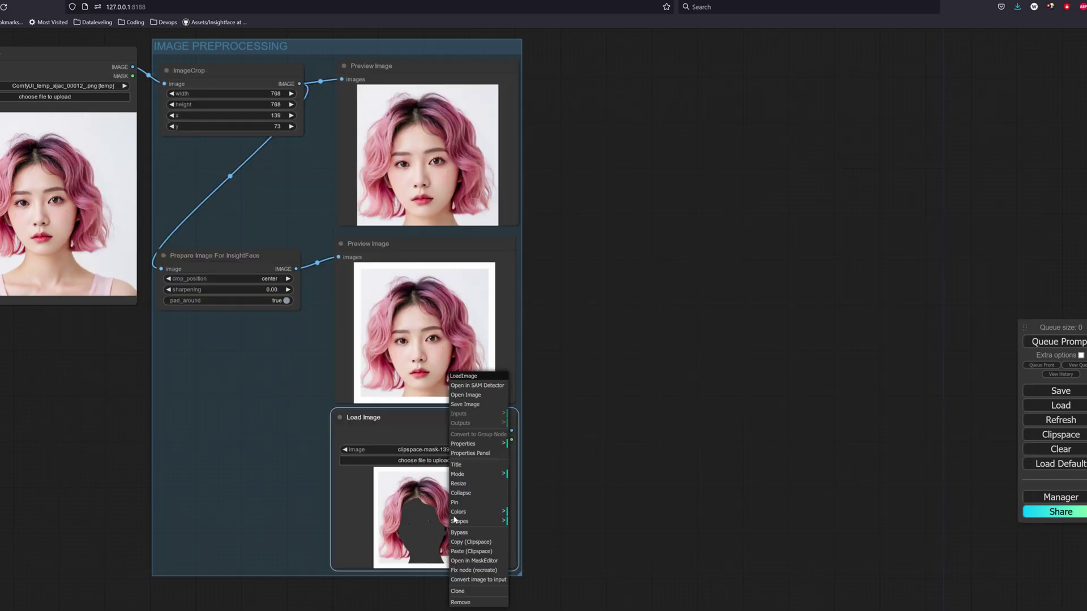
left_click(491, 562)
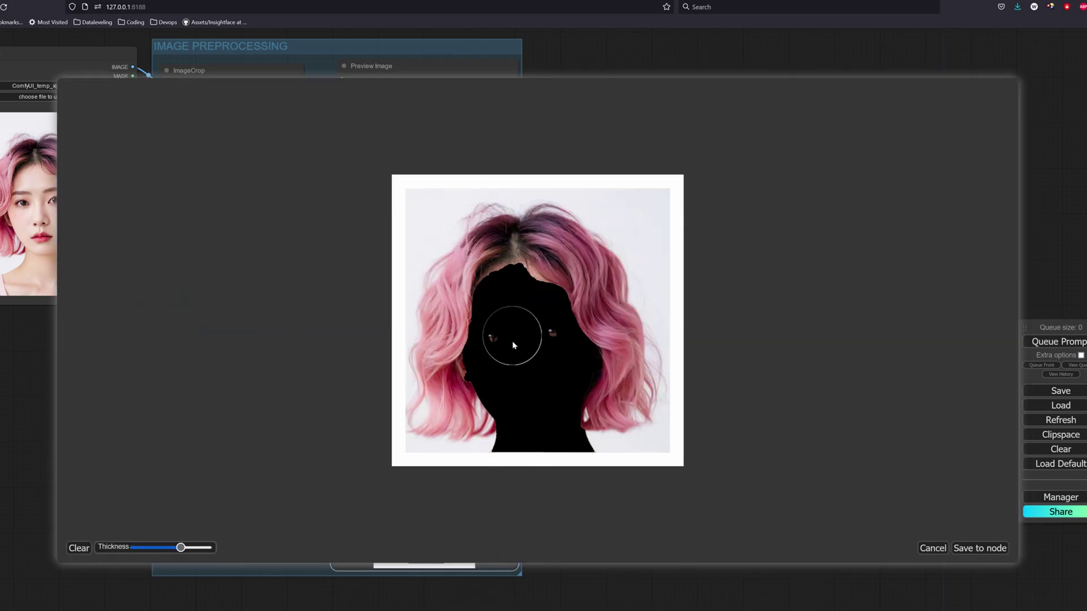
left_click(544, 343)
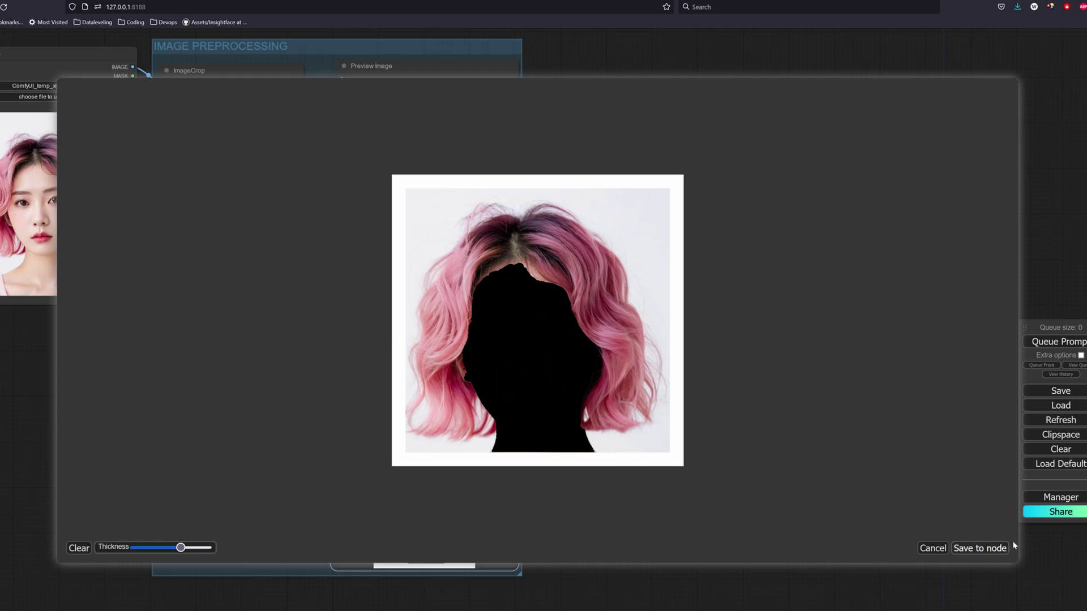
left_click(978, 547)
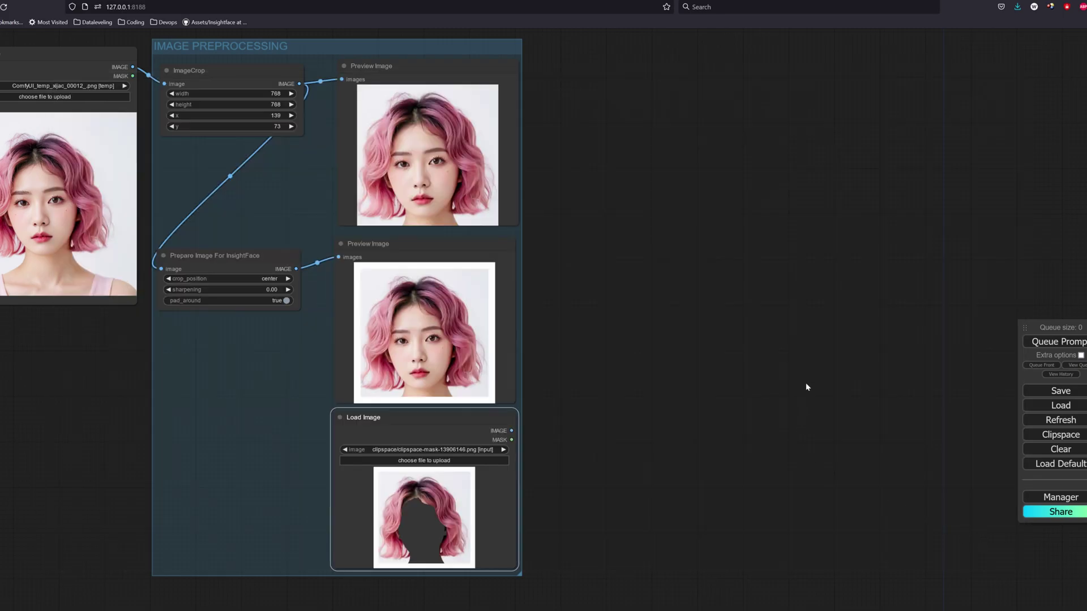
Add an Apply IPAdapter FaceID node and place it well beyond the preprocessing group, leaving space for loader nodes
left_click_drag(806, 378, 730, 391)
right_click(619, 254)
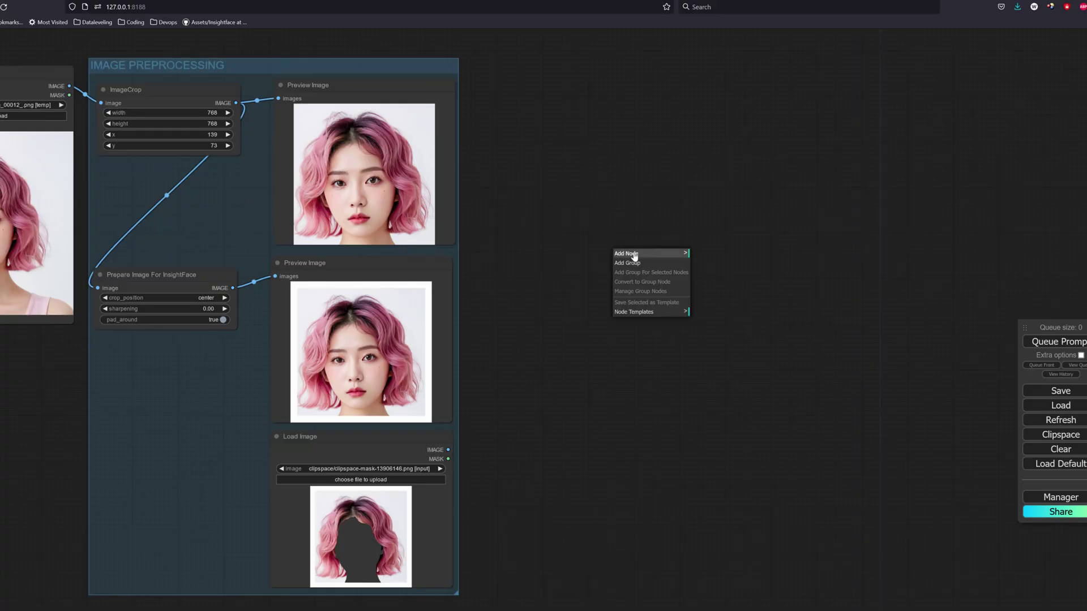
left_click(628, 254)
left_click(716, 377)
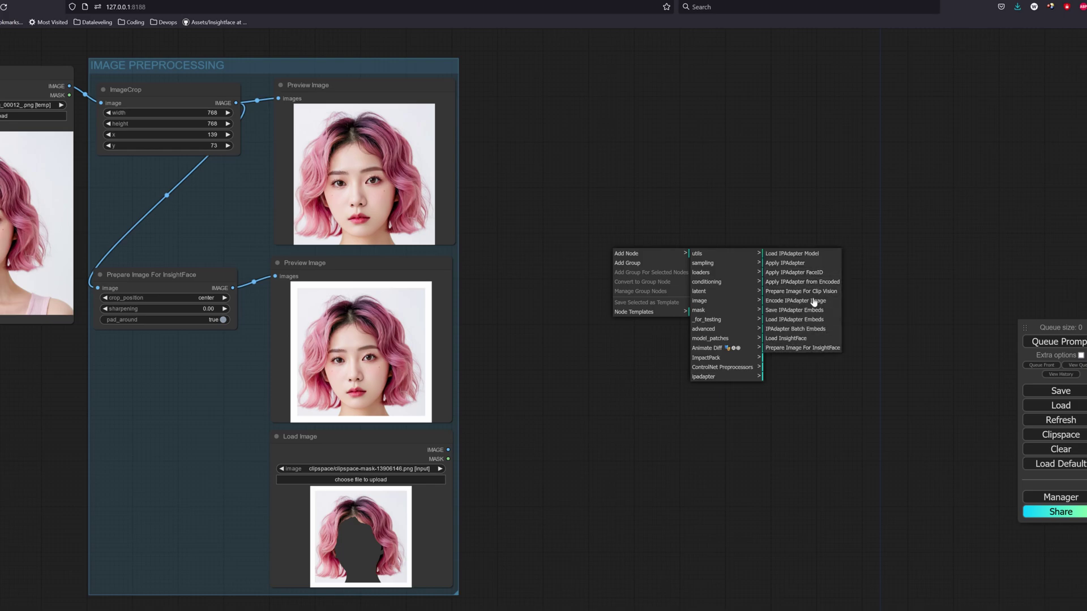
left_click(810, 273)
left_click_drag(704, 247, 898, 251)
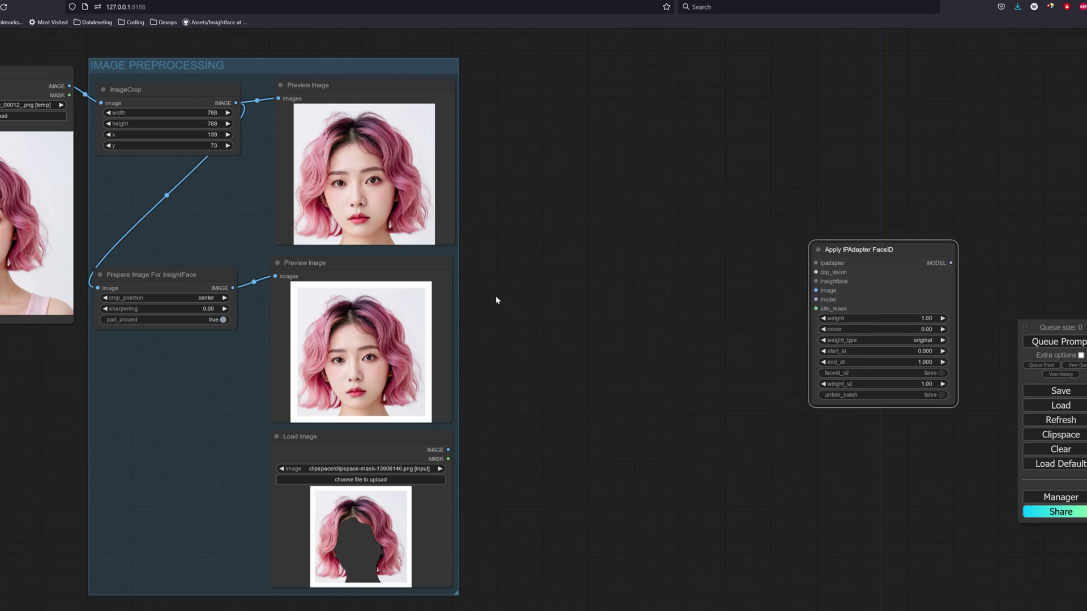
Add a Load Checkpoint node beside the preprocessing group and select juggernautXL_v7Rundiffusion.safetensors as its checkpoint
double_click(530, 310)
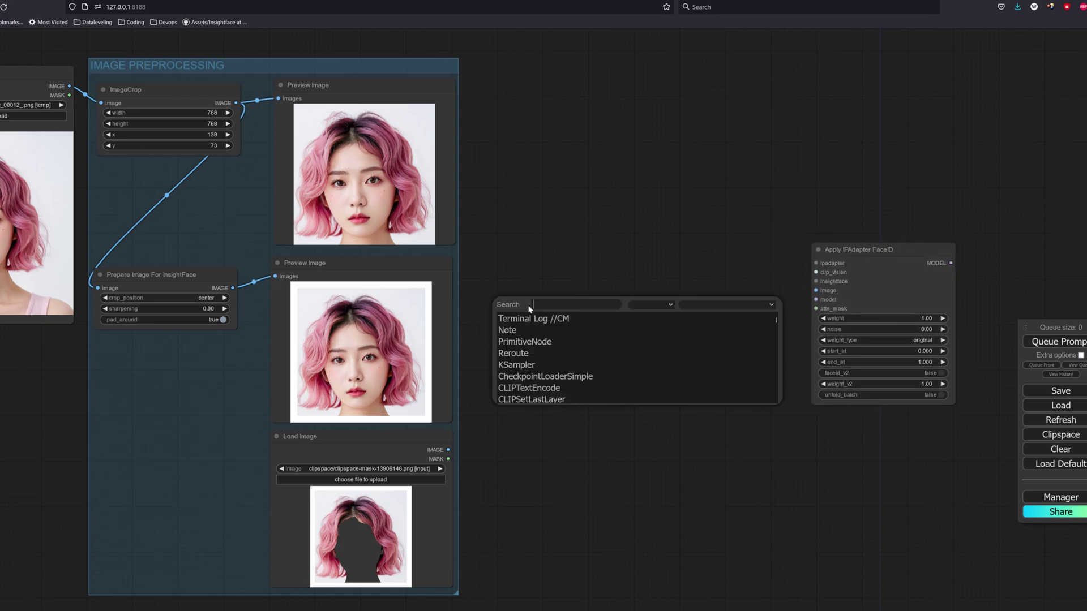
type("load")
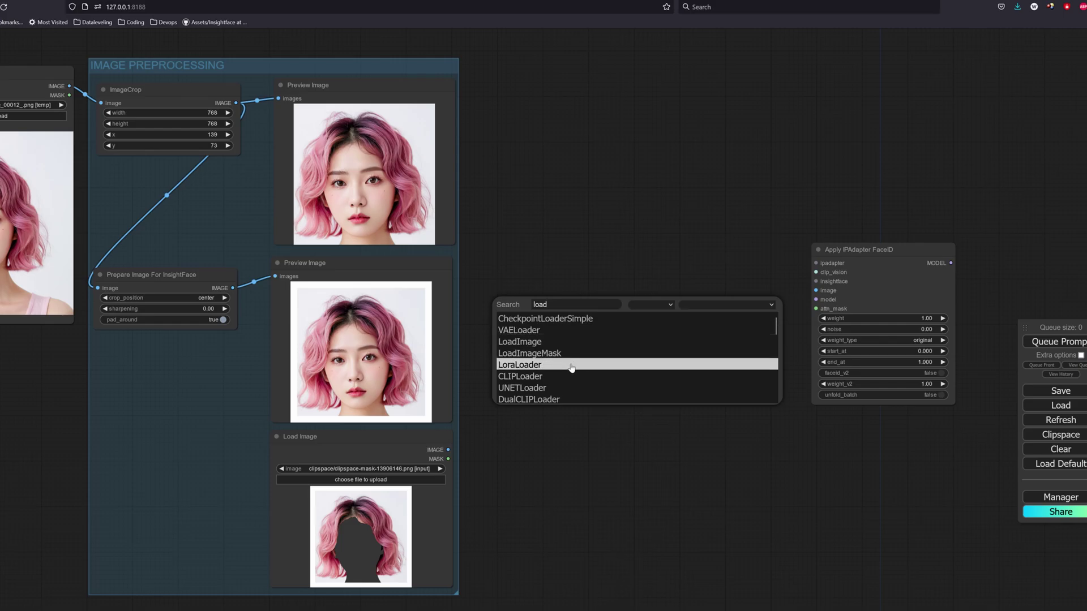
left_click(566, 319)
left_click_drag(576, 303, 540, 300)
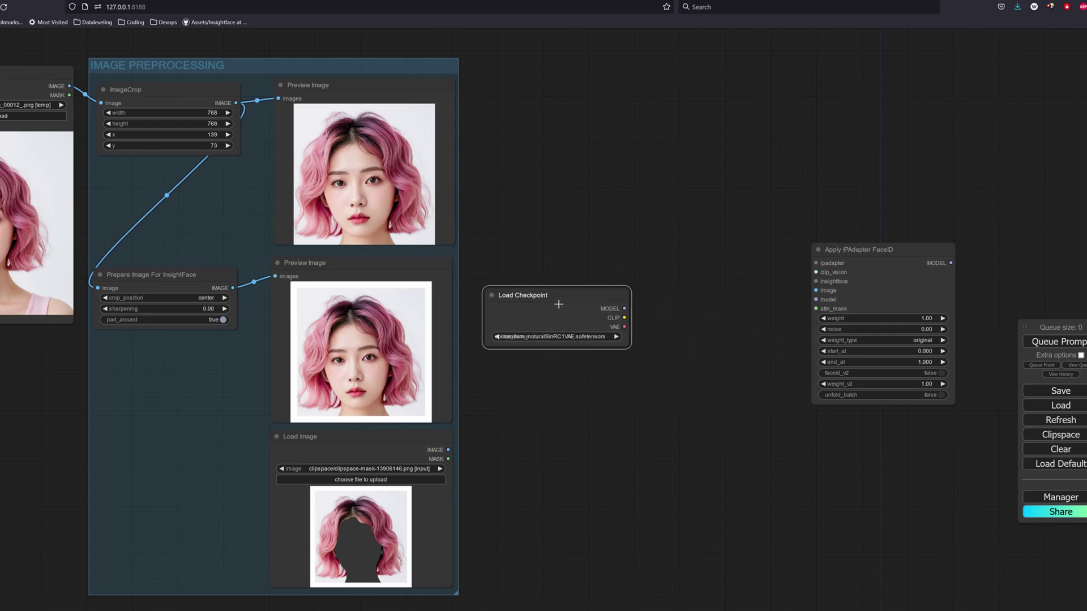
left_click(542, 339)
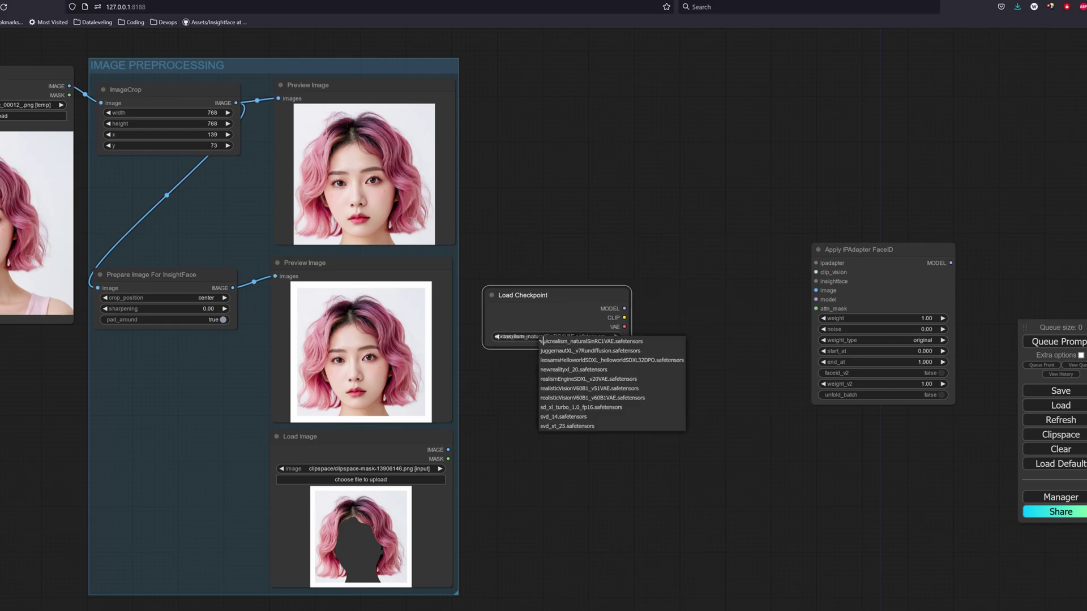
left_click(572, 352)
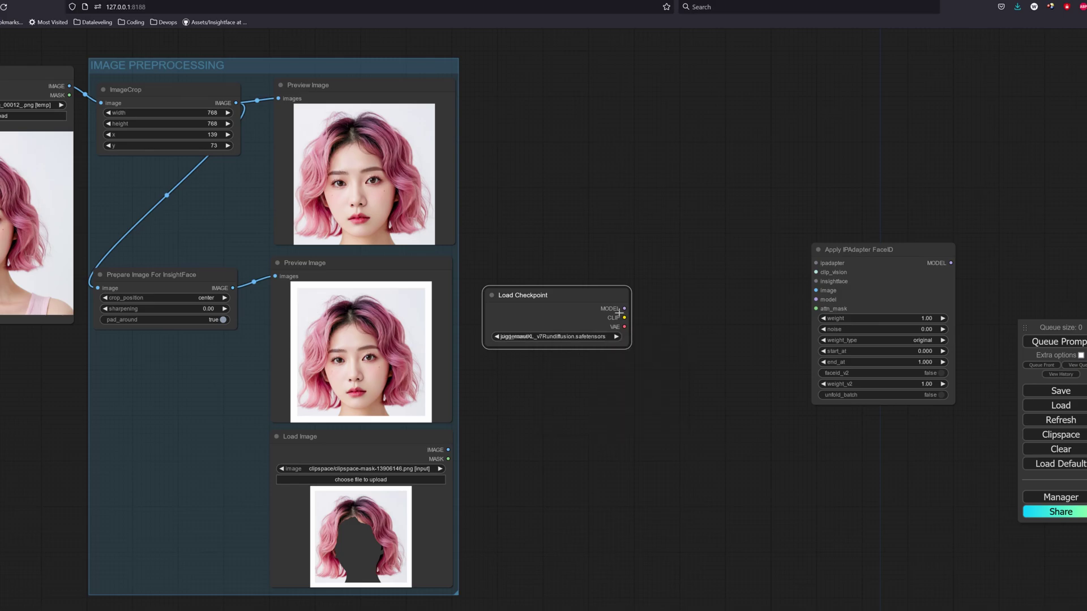
Add a LoraLoaderModelOnly node, connect the checkpoint's model output to it, and arrange the checkpoint, LoRA and FaceID nodes
double_click(676, 322)
type("lora")
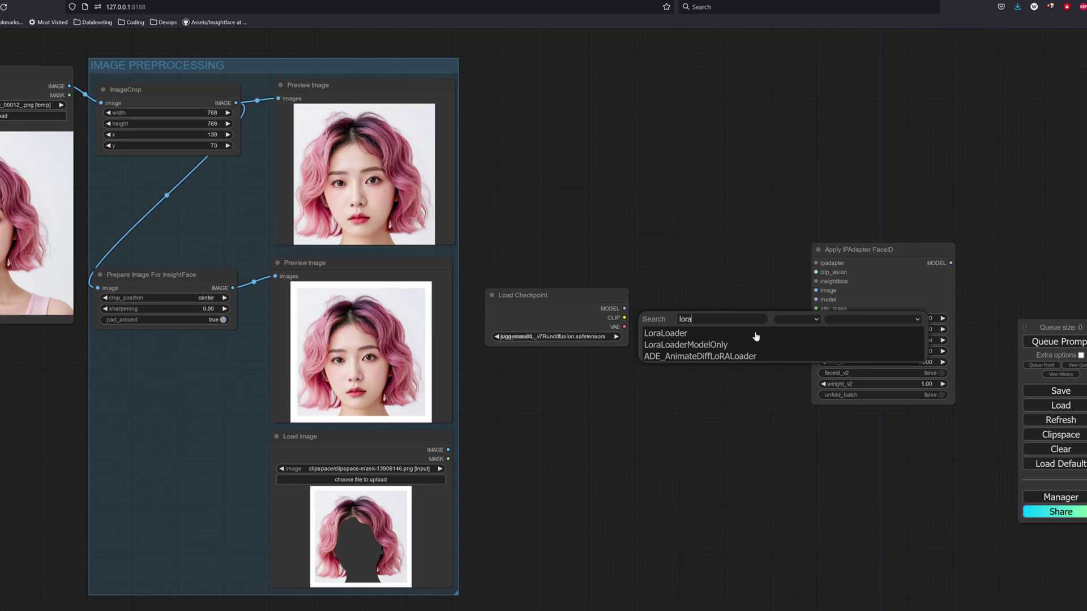
left_click(707, 343)
left_click_drag(592, 308, 583, 324)
left_click_drag(748, 317, 721, 316)
left_click_drag(616, 325, 654, 325)
left_click_drag(907, 268, 926, 283)
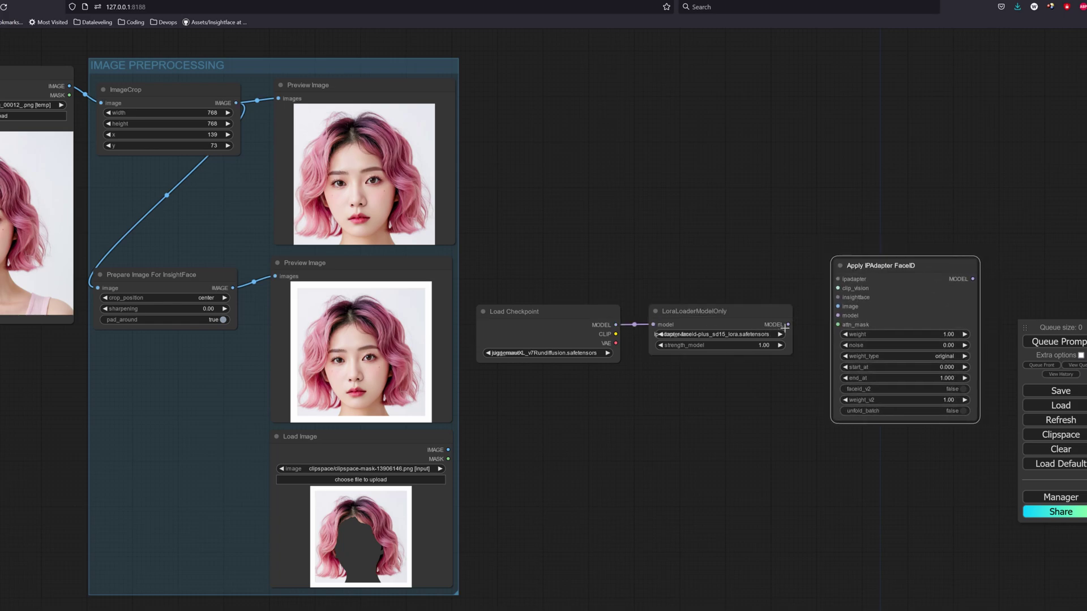
Connect the LoRA model and a new Load IPAdapter Model node using ip-adapter-faceid-plusv2_sdxl.bin to Apply IPAdapter FaceID
left_click_drag(784, 328, 885, 228)
left_click(888, 224)
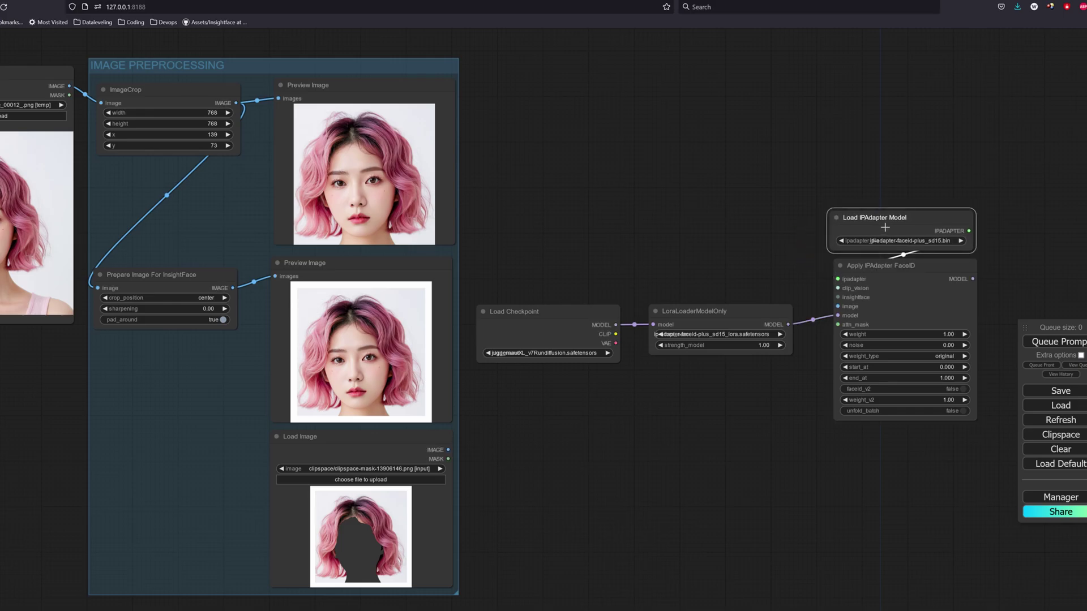
left_click(897, 243)
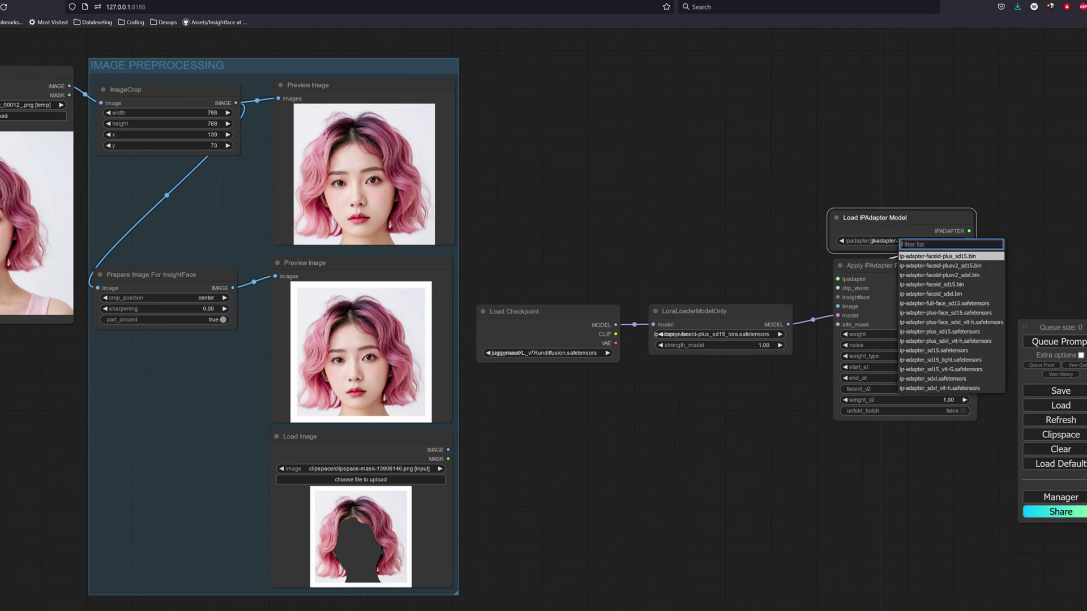
left_click(957, 275)
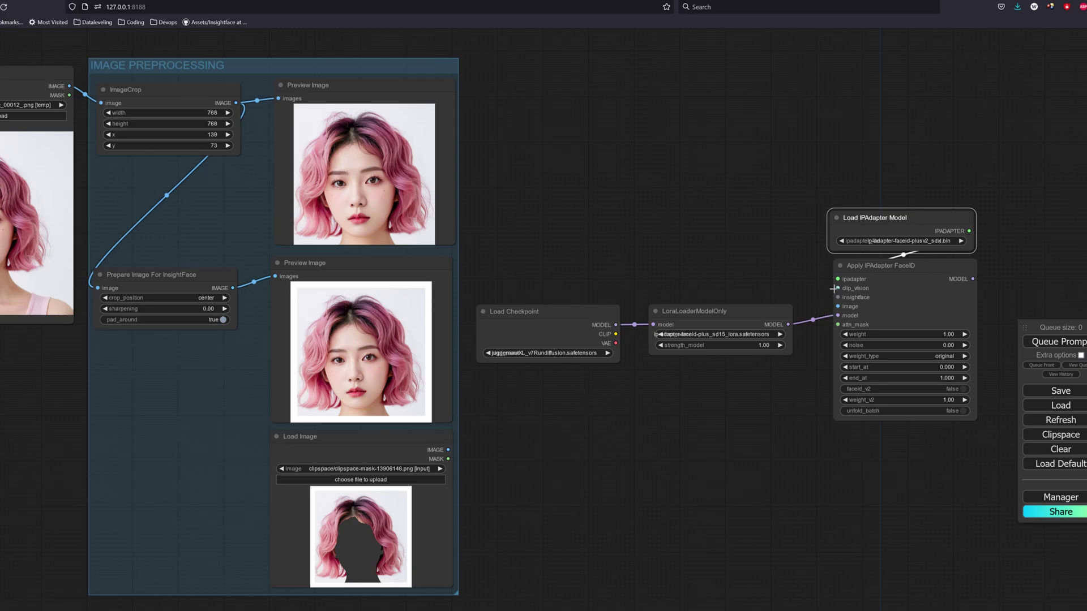
Add a Load CLIP Vision node using ViT-H-14-laion2B-s32B-b79K.safetensors and feed it into Apply IPAdapter FaceID's clip_vision input
left_click_drag(835, 289, 682, 176)
left_click(807, 218)
left_click(708, 192)
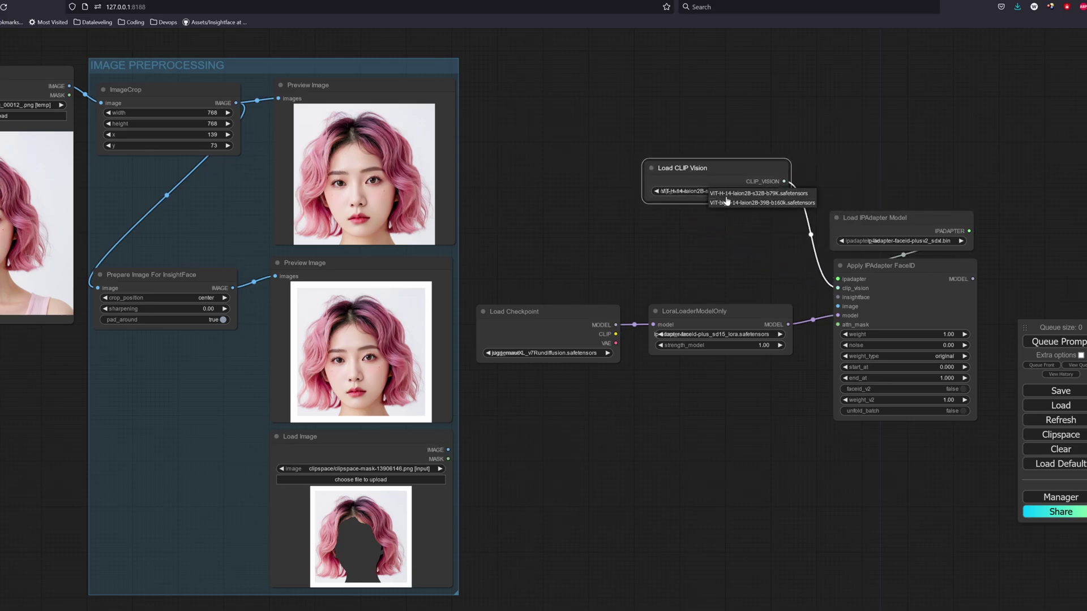
left_click(731, 194)
Add a Load InsightFace node with the CPU provider, connected to Apply IPAdapter FaceID's insightface input
left_click_drag(838, 297, 742, 237)
left_click(764, 284)
left_click(735, 259)
left_click(747, 259)
Connect the Prepare Image For InsightFace output and the Load Image mask to Apply IPAdapter FaceID's image and attn_mask inputs
left_click_drag(838, 307, 233, 288)
left_click_drag(448, 460, 838, 324)
left_click_drag(796, 435, 552, 440)
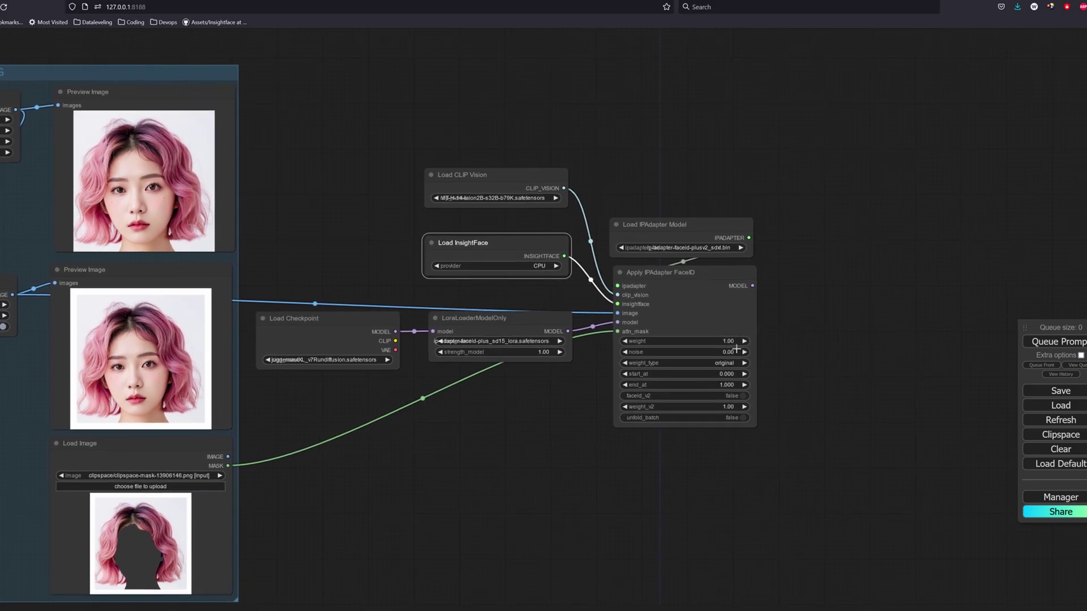
Enable faceid_v2 on Apply IPAdapter FaceID and set weight to 0.50 and weight_v2 to 1.50
left_click(742, 396)
left_click(719, 341)
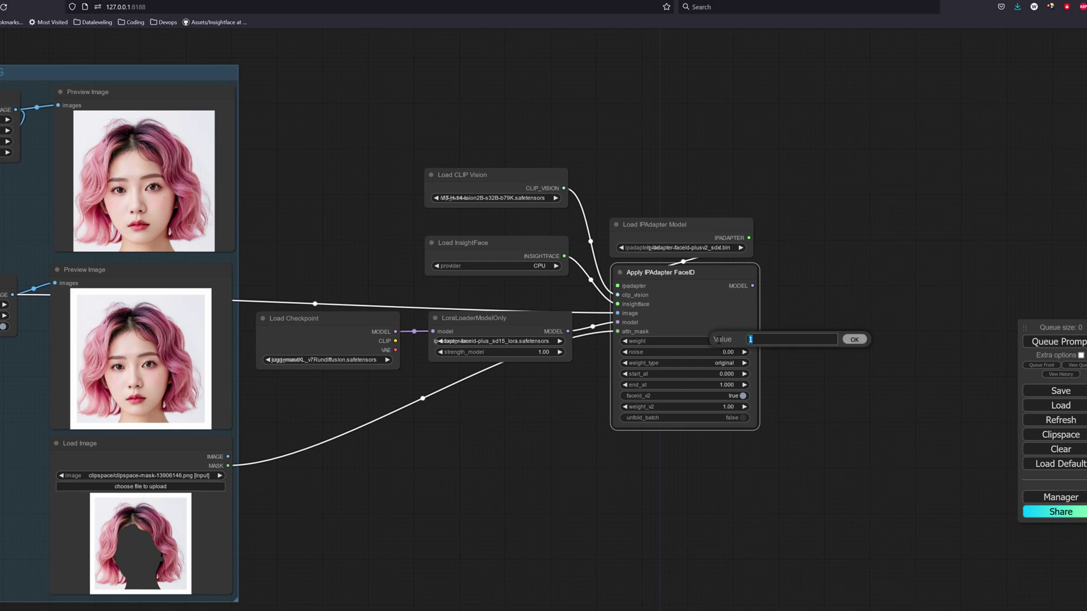
key("Return")
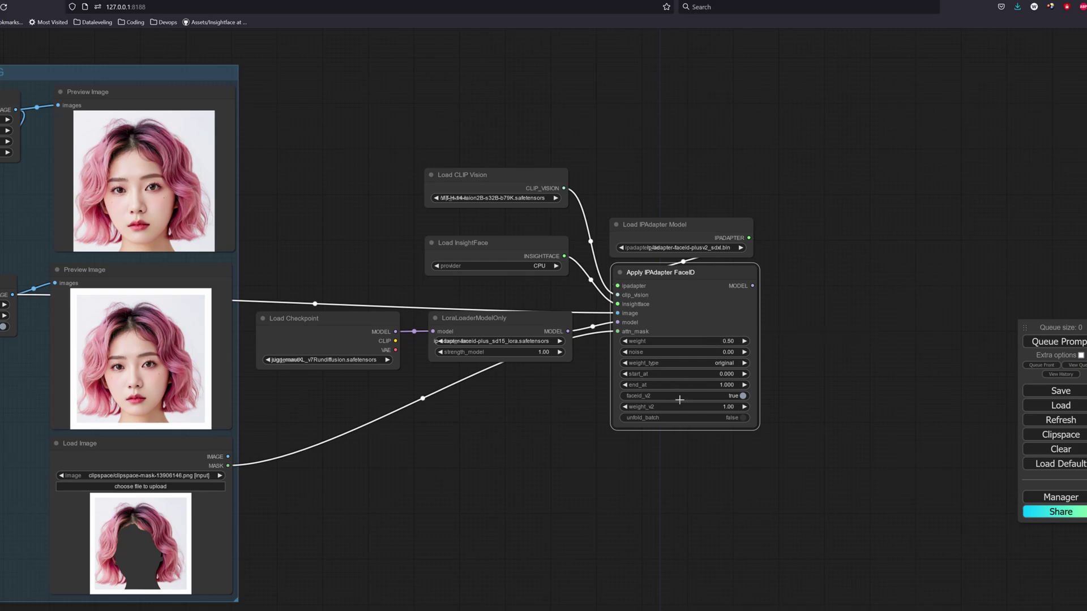
left_click(725, 408)
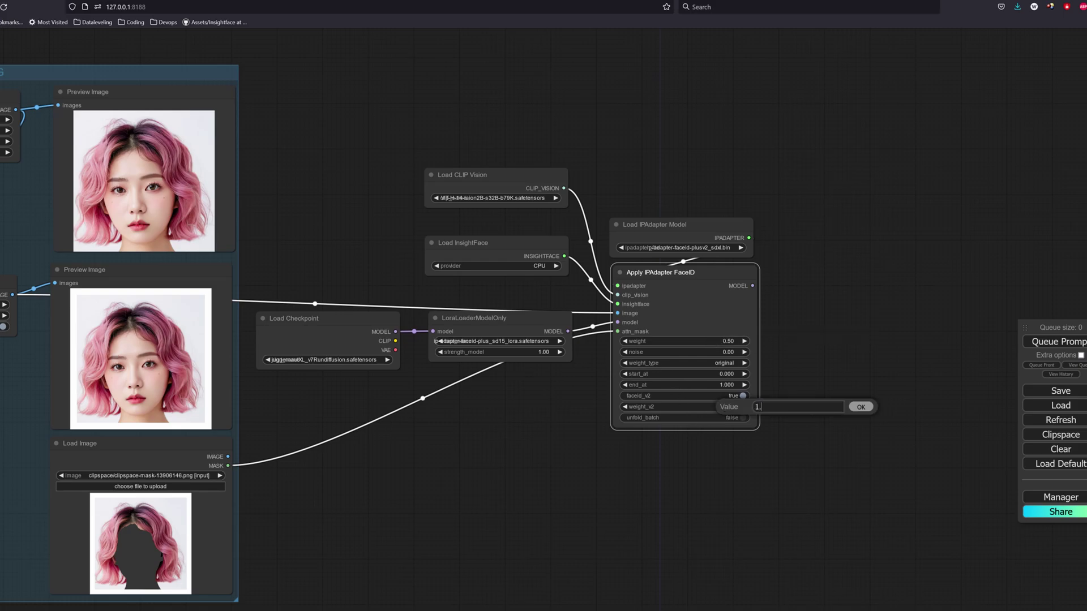
key("Return")
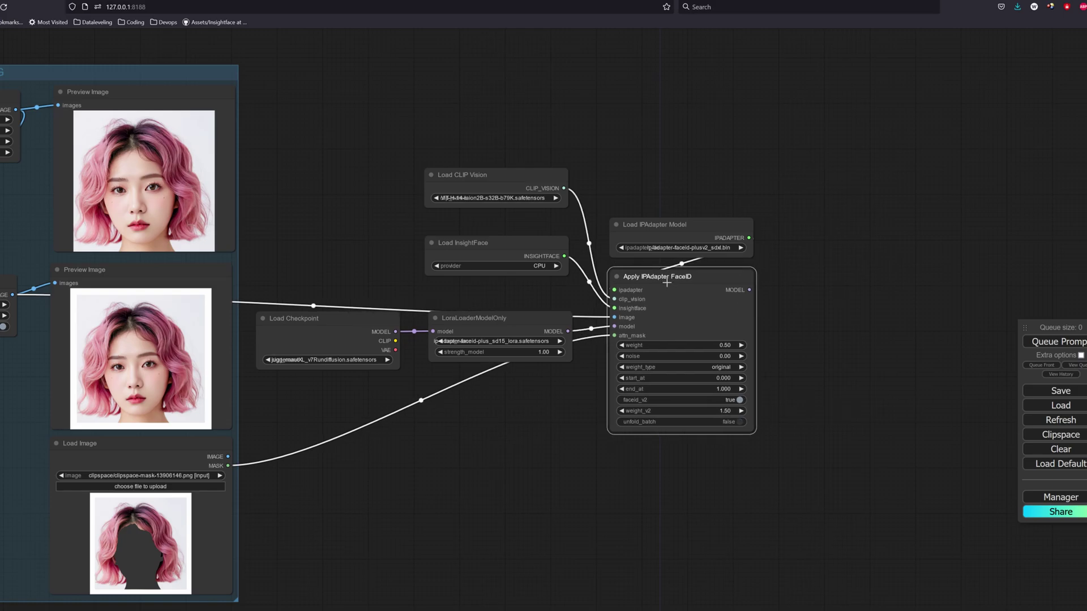
Add a KSampler node fed by Apply IPAdapter FaceID's model output, leaving space between them for prompt nodes
left_click_drag(829, 265, 721, 270)
left_click_drag(639, 295, 792, 286)
left_click(810, 329)
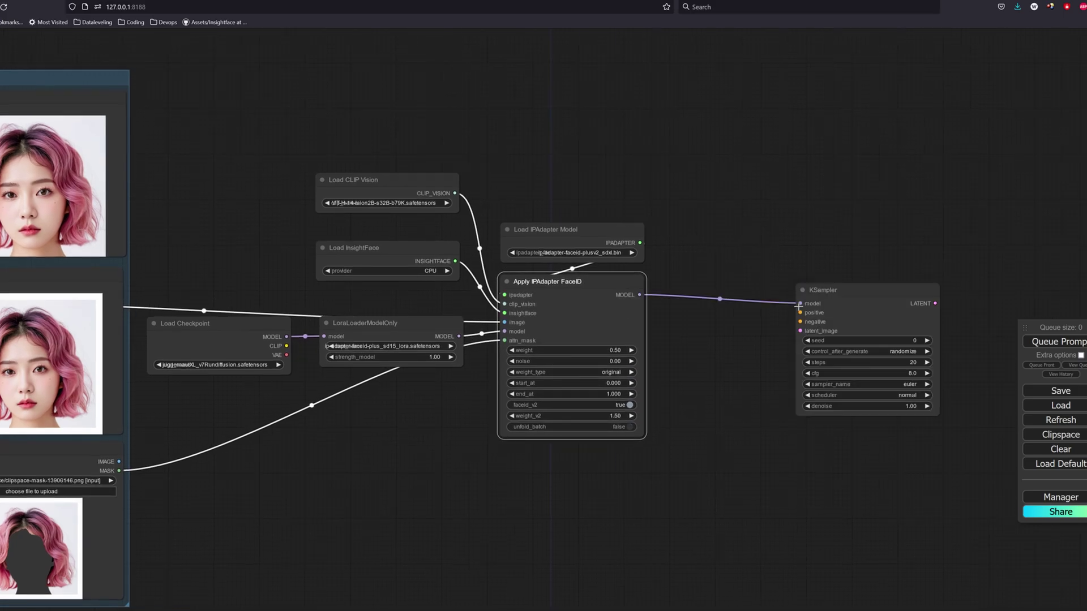
left_click_drag(855, 304, 838, 297)
Add a VAE Decode node to KSampler's latent output and connect the checkpoint's VAE to it
left_click_drag(839, 228, 740, 217)
left_click_drag(770, 271, 860, 267)
left_click(880, 313)
left_click_drag(187, 343, 922, 277)
left_click_drag(790, 285, 843, 280)
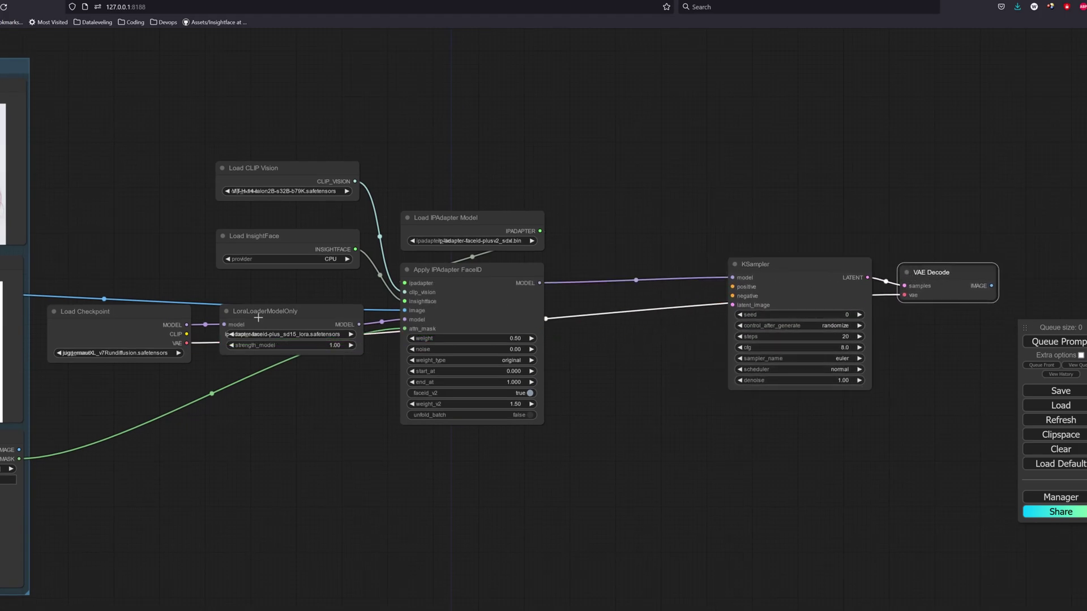
Add a CLIP Text Encode node from the checkpoint's CLIP output and shift KSampler and VAE Decode to make room
left_click_drag(187, 334, 569, 242)
left_click(589, 283)
left_click_drag(814, 279, 835, 274)
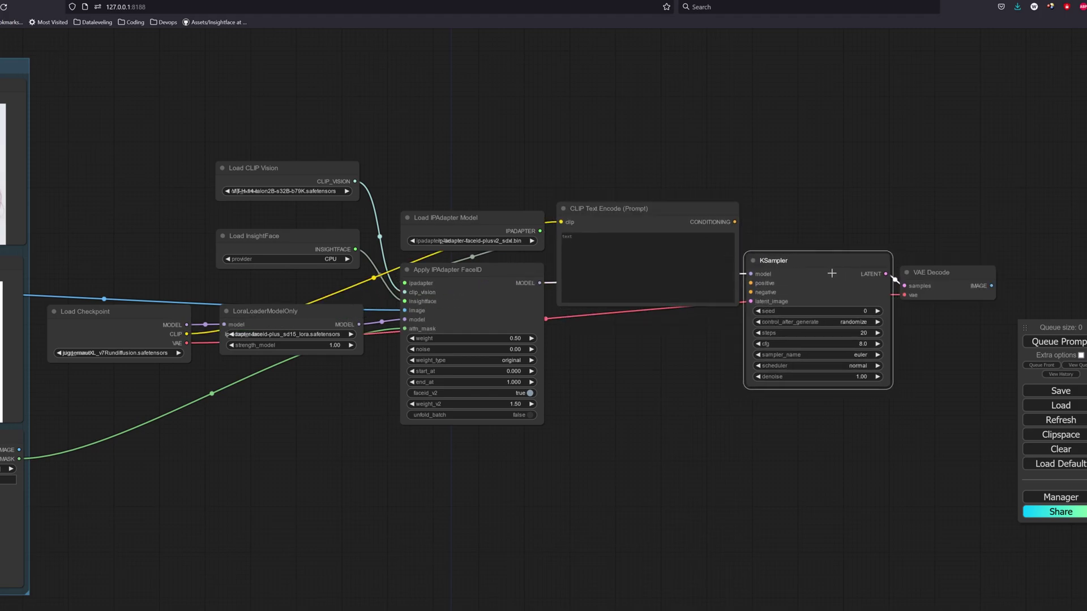
left_click_drag(929, 277, 956, 276)
left_click_drag(832, 275, 843, 276)
Duplicate the CLIP Text Encode node, link the two to KSampler's positive and negative inputs, and connect the copy to the checkpoint's CLIP
left_click_drag(659, 226, 671, 229)
key("ctrl+c")
key("ctrl+v")
left_click_drag(742, 338, 762, 294)
left_click_drag(746, 226, 763, 284)
left_click_drag(568, 338, 187, 334)
left_click_drag(628, 327, 628, 329)
Color the positive prompt node green and the negative prompt node red
right_click(573, 211)
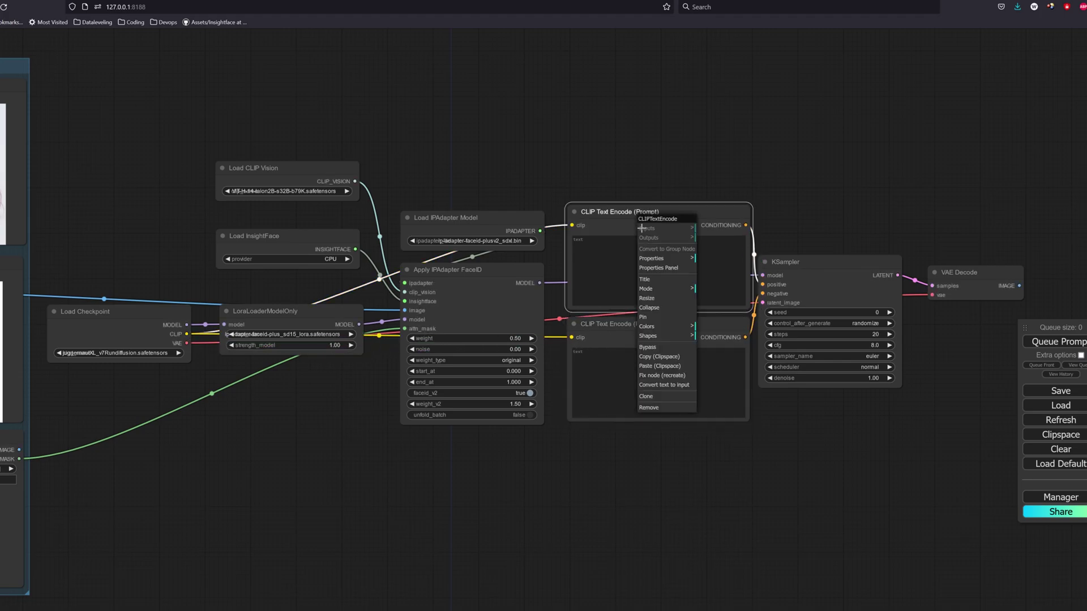
left_click(663, 328)
left_click(719, 357)
right_click(674, 336)
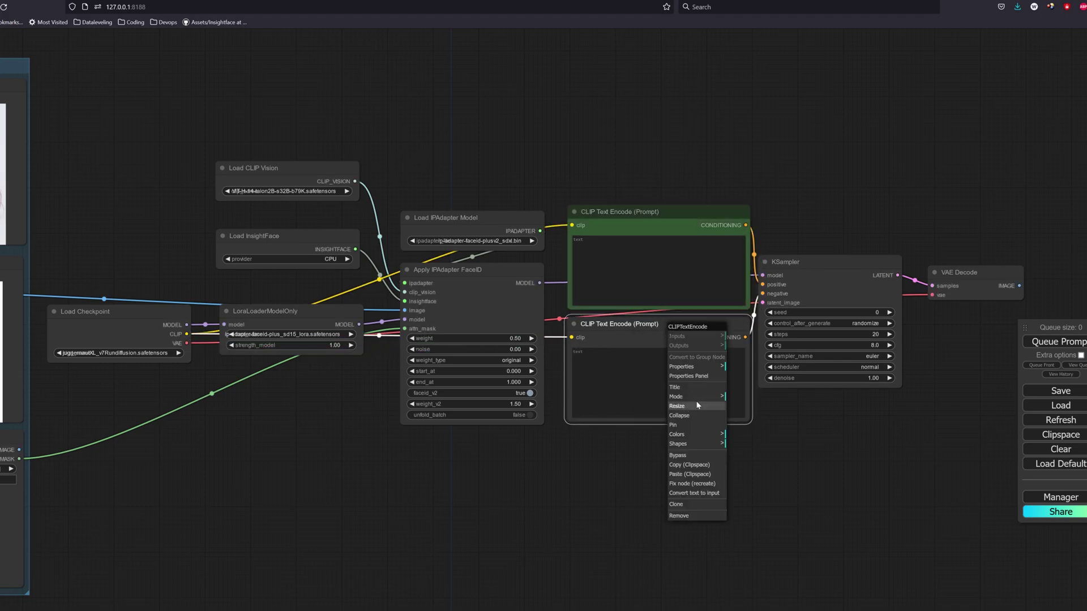
left_click(693, 435)
left_click(734, 453)
mouse_move(698, 340)
left_mouse_down()
mouse_move(689, 357)
mouse_move(692, 343)
left_mouse_up()
Set KSampler to 35 steps with the dpmpp_2m sampler and the karras scheduler
left_click(872, 335)
type("35")
key("Return")
left_click(878, 356)
left_click(881, 483)
left_click(865, 368)
left_click(871, 381)
Tidy the positions of the positive prompt, KSampler and VAE Decode nodes
left_click_drag(980, 277, 992, 273)
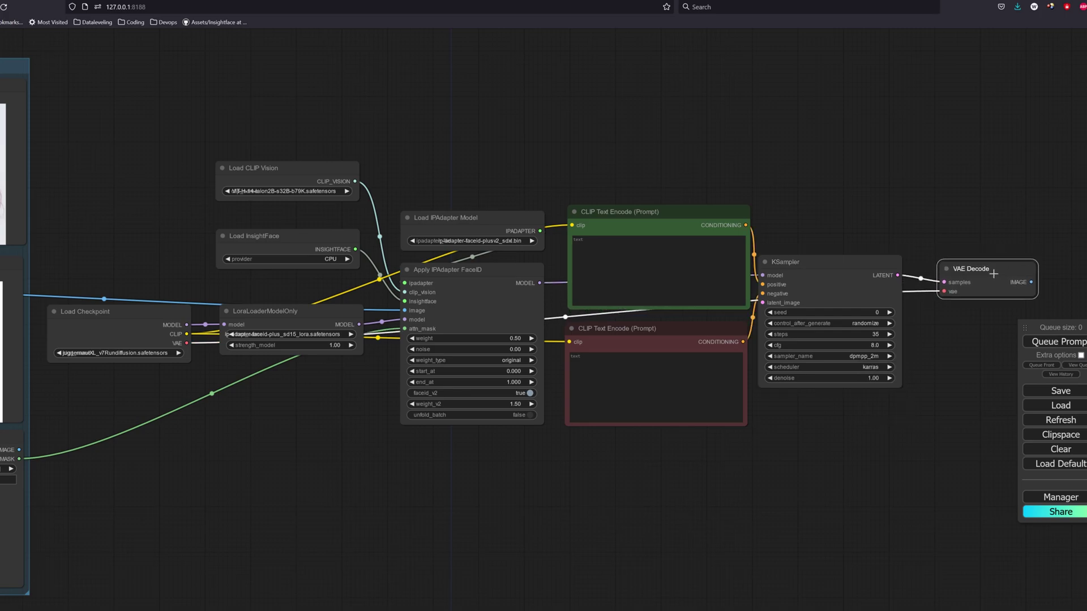
left_click_drag(862, 265, 870, 262)
left_click_drag(702, 225, 697, 223)
left_click_drag(852, 262, 851, 260)
left_click_drag(988, 275, 988, 265)
Set the LoRA's strength_model to 0.40 and queue the prompt
left_click(333, 347)
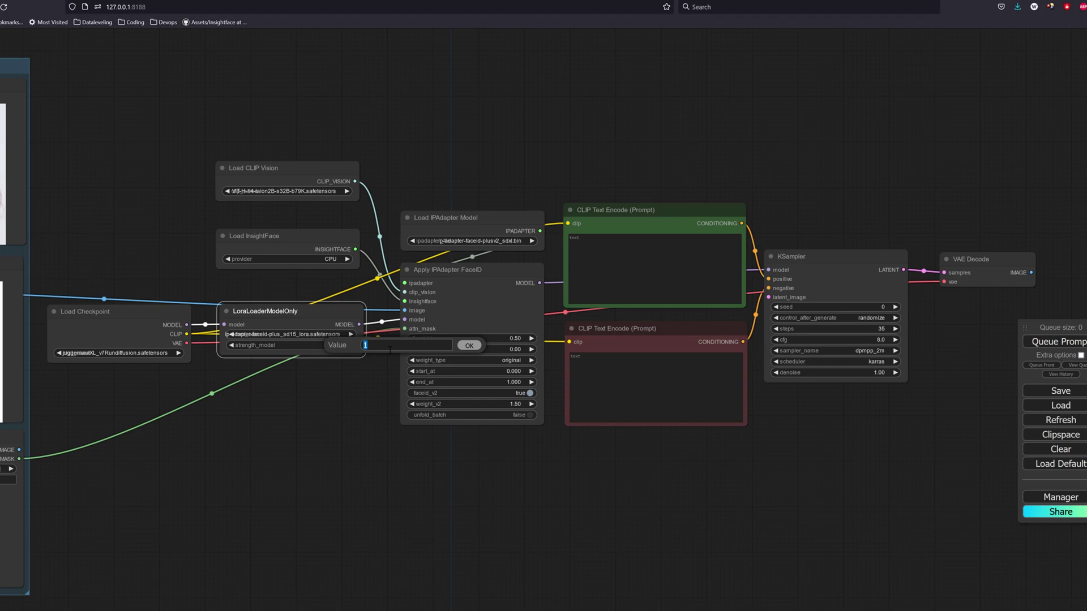
key("Return")
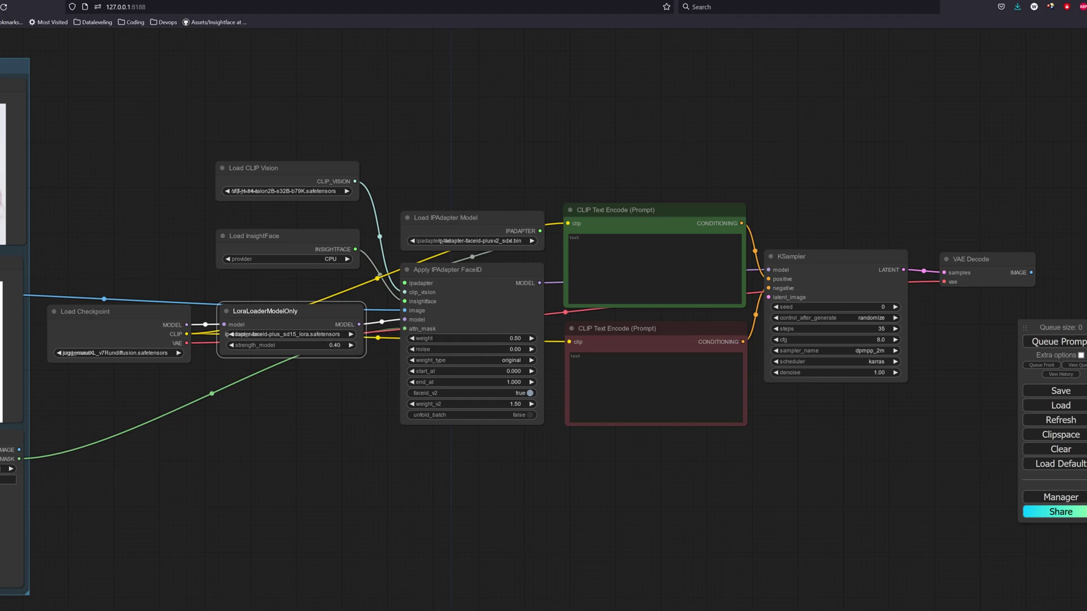
left_click(1050, 343)
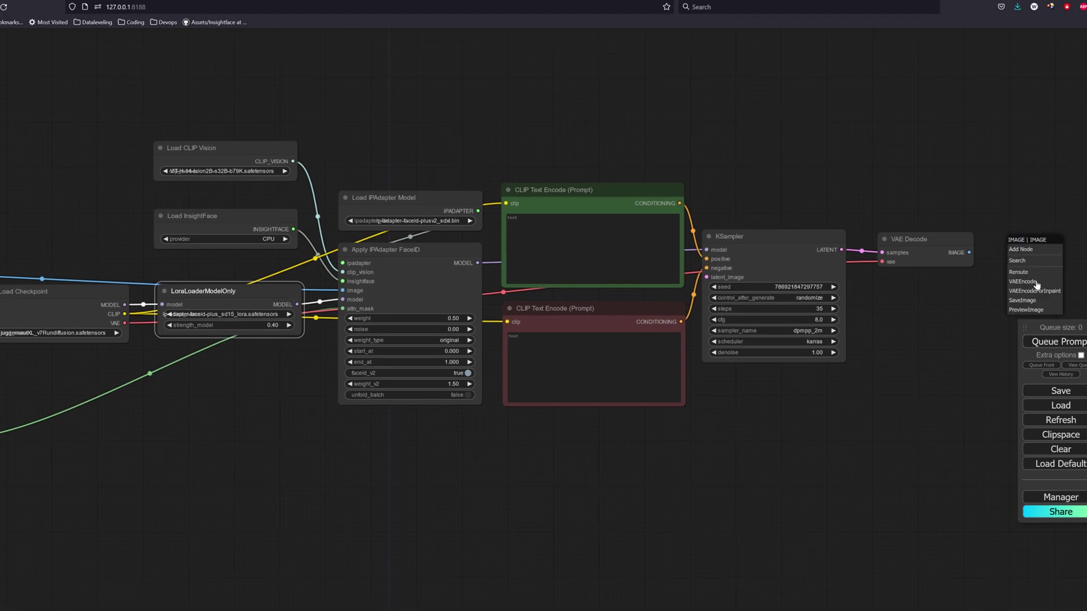
Add a Preview Image node to VAE Decode's image output, place it below VAE Decode, and queue the prompt
left_click(1026, 310)
left_click_drag(1036, 239, 1016, 244)
left_click_drag(1084, 261, 1028, 449)
left_click_drag(917, 251, 787, 290)
left_click_drag(532, 451, 664, 407)
left_click(1058, 344)
Add an Empty Latent Image node below the prompt nodes, connected to KSampler's latent_image input
left_click_drag(724, 357, 814, 432)
left_click_drag(797, 317, 685, 489)
left_click(753, 563)
Set the Empty Latent Image width and height to 1024 and queue the prompt
left_click(724, 502)
type("1024")
key("Return")
left_click(736, 513)
type("1024")
key("Return")
left_click_drag(747, 489, 745, 479)
left_click(1057, 342)
Extend the Load Image mask in the mask editor to cover the hair as well as the face, and save it to the node
left_click_drag(870, 482, 739, 428)
left_click_drag(324, 454, 663, 459)
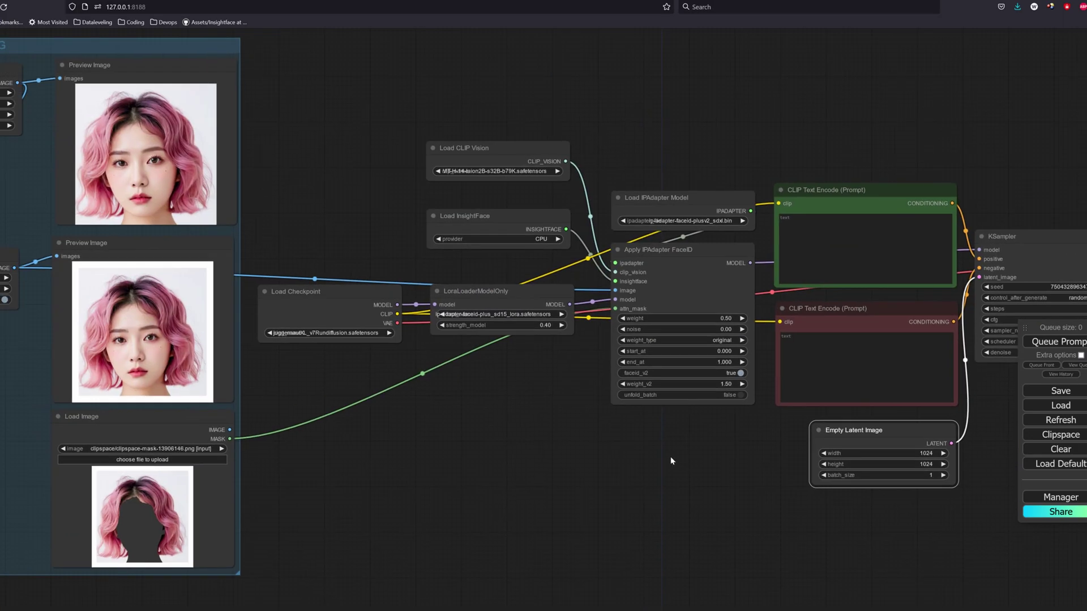
right_click(147, 495)
left_click(170, 571)
mouse_move(416, 413)
left_mouse_down()
mouse_move(643, 387)
mouse_move(553, 228)
mouse_move(452, 297)
mouse_move(485, 267)
mouse_move(583, 328)
left_mouse_up()
left_click(984, 548)
Generate two new images with the revised mask
left_click_drag(635, 510, 398, 471)
left_click(1054, 342)
left_click_drag(811, 488, 765, 484)
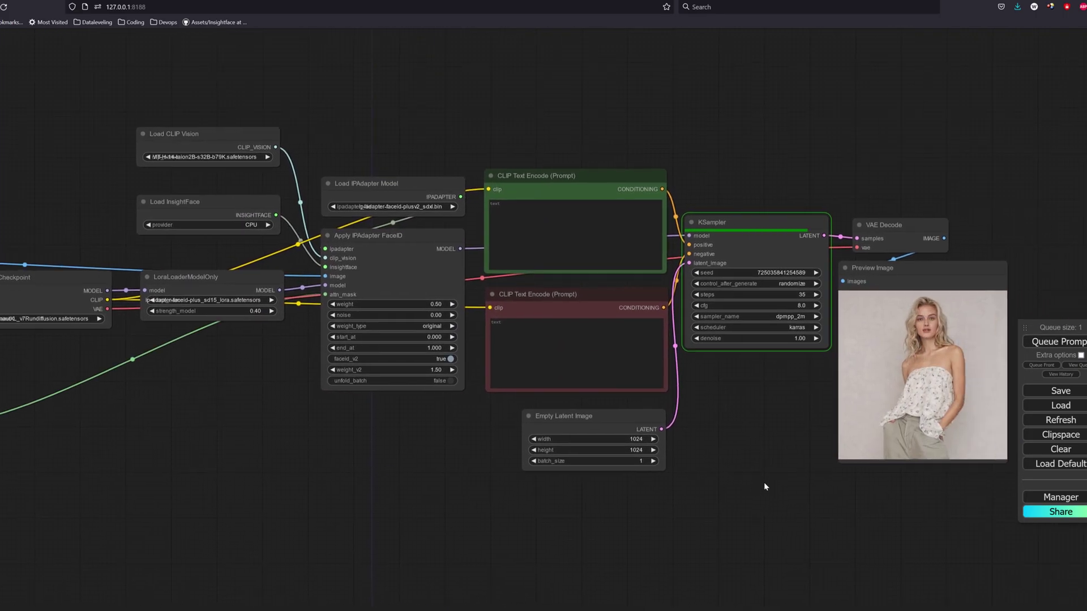
left_click(1058, 341)
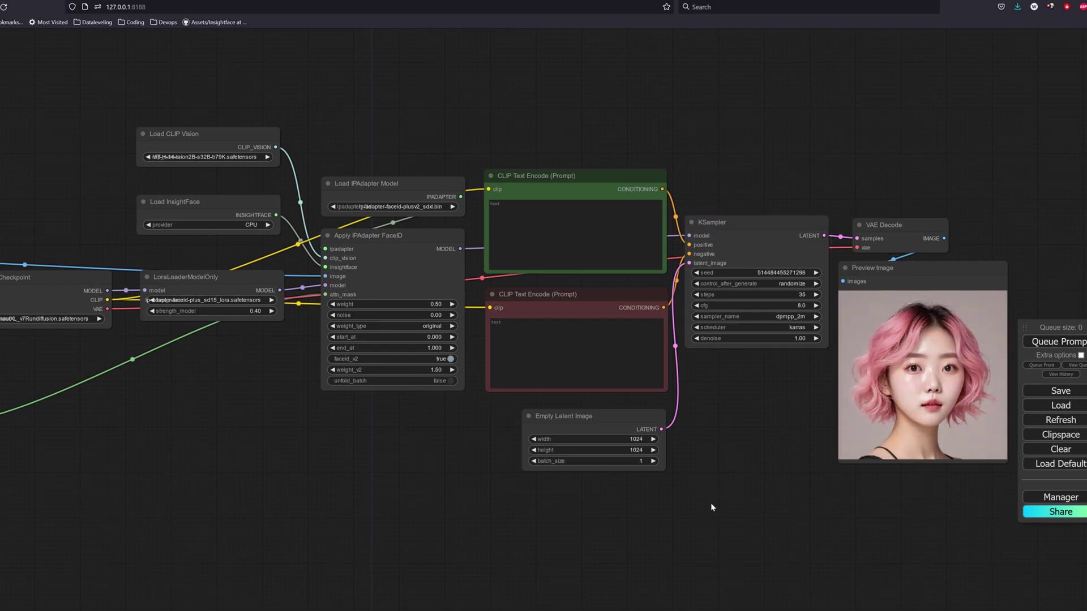
Move the preview, VAE Decode, KSampler, prompt and Empty Latent Image nodes away from Apply IPAdapter FaceID to open a gap
left_click_drag(759, 496, 683, 498)
left_click_drag(815, 284, 916, 283)
left_click_drag(821, 227, 937, 223)
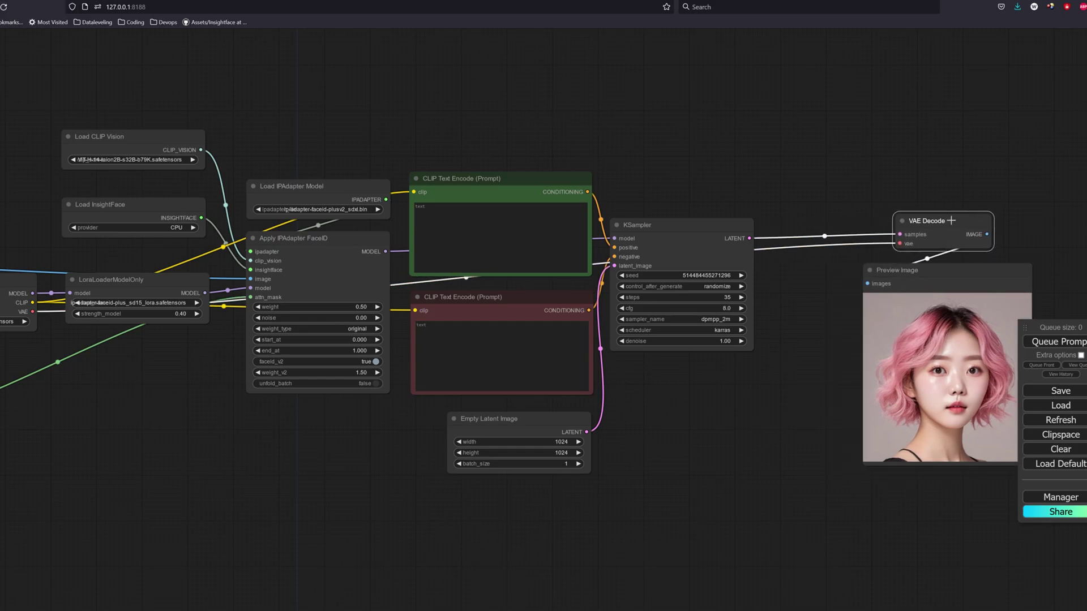
left_click_drag(657, 225, 755, 226)
left_click_drag(520, 181, 624, 183)
left_click_drag(534, 297, 636, 297)
left_click_drag(476, 419, 557, 427)
Add an Apply IPAdapter node after Apply IPAdapter FaceID and shift the prompt, sampler and output nodes to make room
right_click(565, 389)
left_click(569, 387)
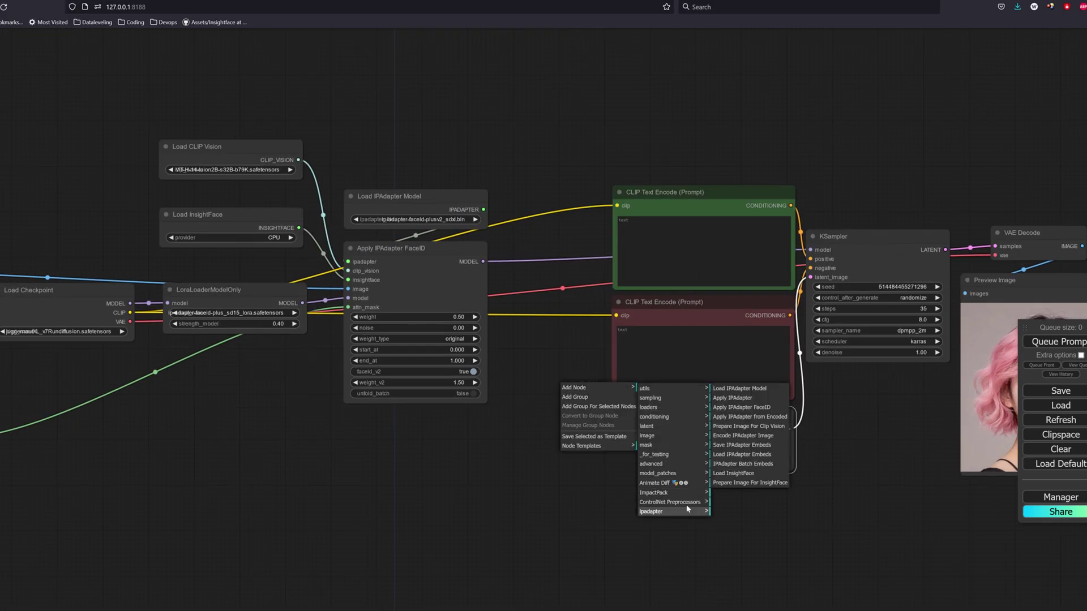
left_click(732, 398)
left_click_drag(1016, 291, 988, 296)
left_click_drag(944, 235, 983, 249)
left_click_drag(796, 244, 865, 251)
left_click_drag(631, 201, 687, 188)
left_click_drag(635, 307, 685, 297)
left_click_drag(633, 419, 677, 409)
left_click_drag(508, 427, 601, 423)
Add a Load IPAdapter Model node for Apply IPAdapter and select ip-adapter-plus-face_sdxl_vit-h.safetensors
left_click_drag(539, 244, 549, 201)
left_click(544, 244)
left_click(578, 217)
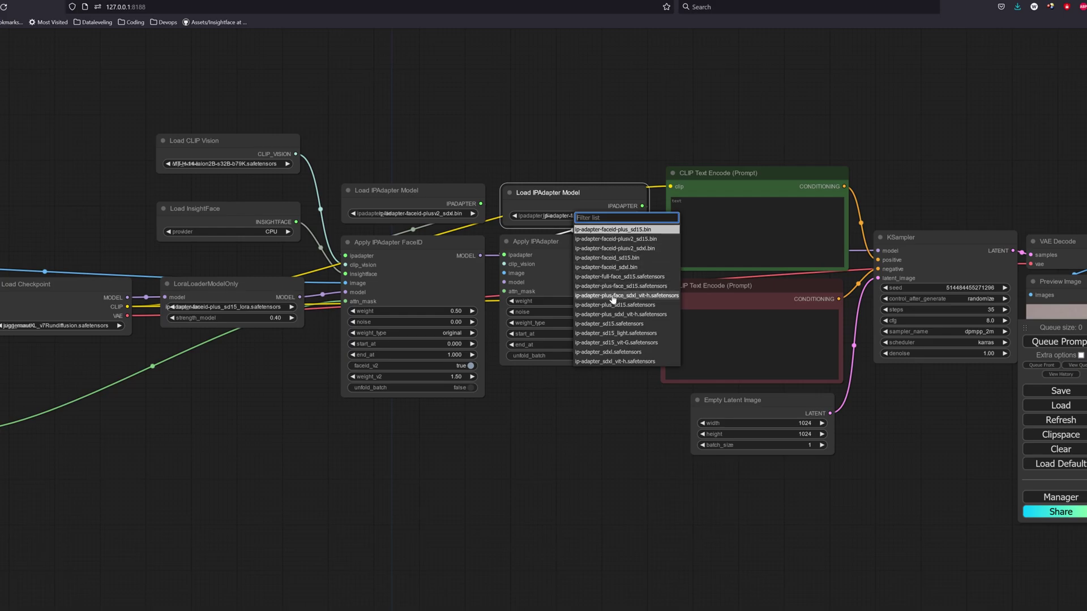
left_click(630, 297)
Connect the existing CLIP Vision loader and the Prepare Image For InsightFace output to Apply IPAdapter
left_click_drag(504, 264, 297, 155)
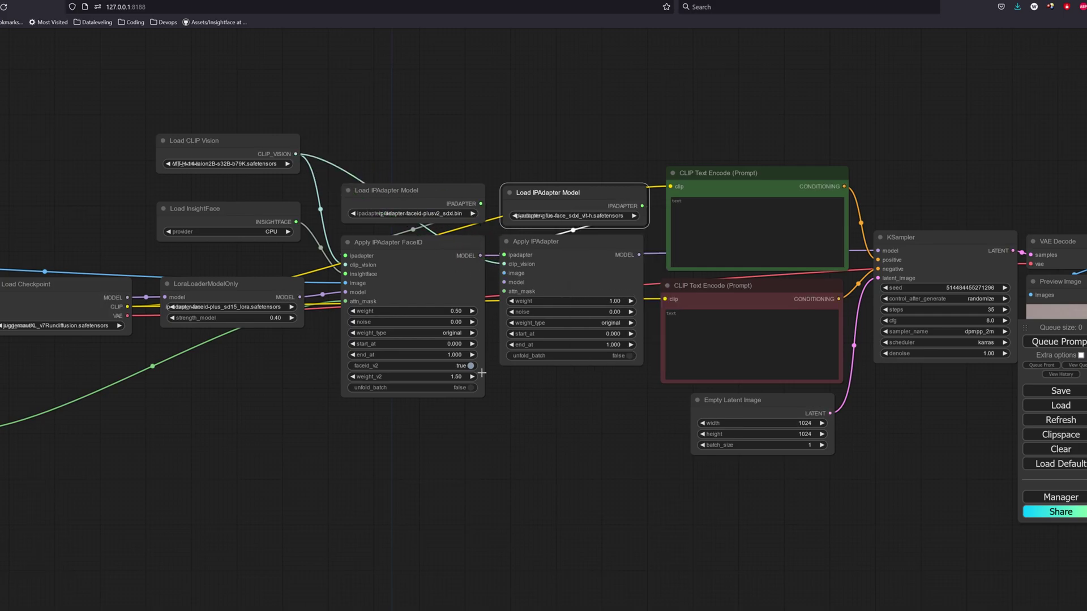
left_click_drag(318, 427, 591, 437)
left_click_drag(18, 274, 777, 286)
left_click_drag(758, 415, 654, 412)
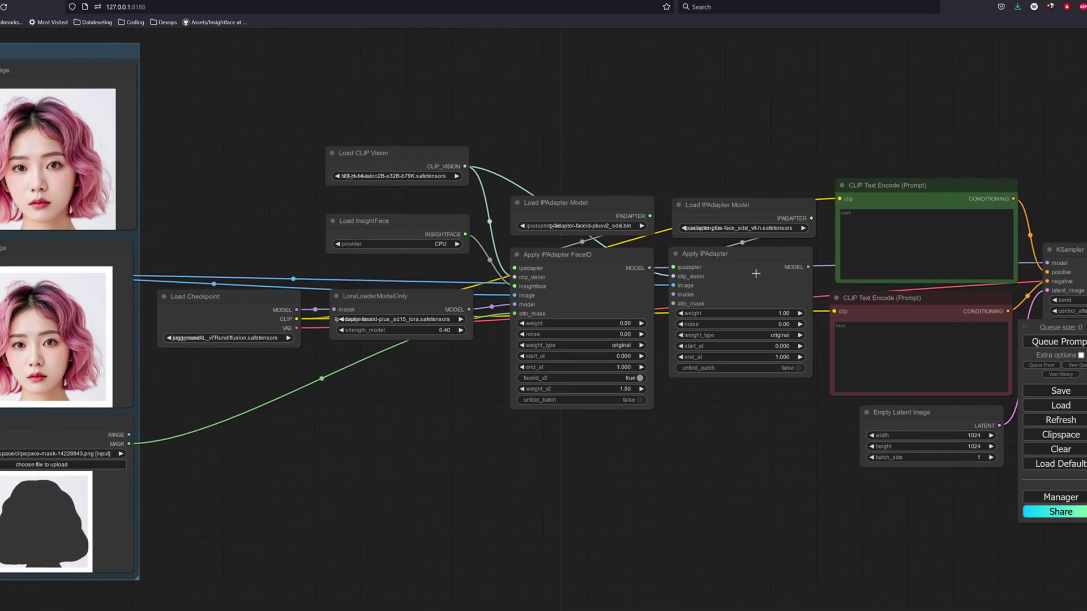
Route the FaceID model through Apply IPAdapter into KSampler and connect the Load Image mask to Apply IPAdapter's attn_mask input
left_click_drag(1047, 263, 674, 295)
left_click_drag(823, 322, 715, 319)
left_click_drag(700, 264, 940, 261)
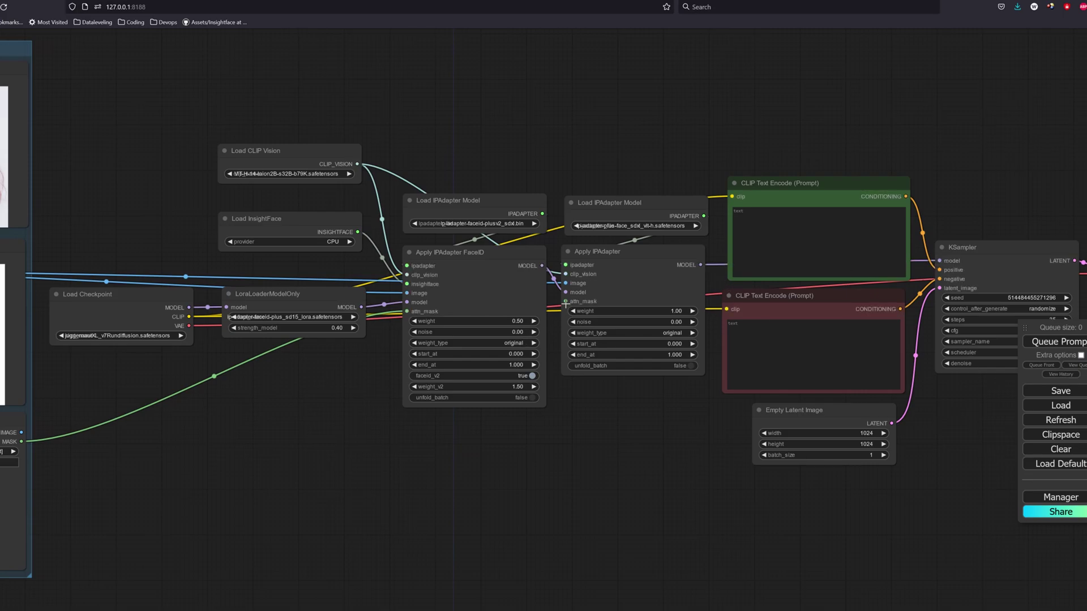
left_click_drag(566, 304, 132, 413)
Set Apply IPAdapter's weight to 0.30 and queue the prompt
left_click_drag(668, 425, 438, 439)
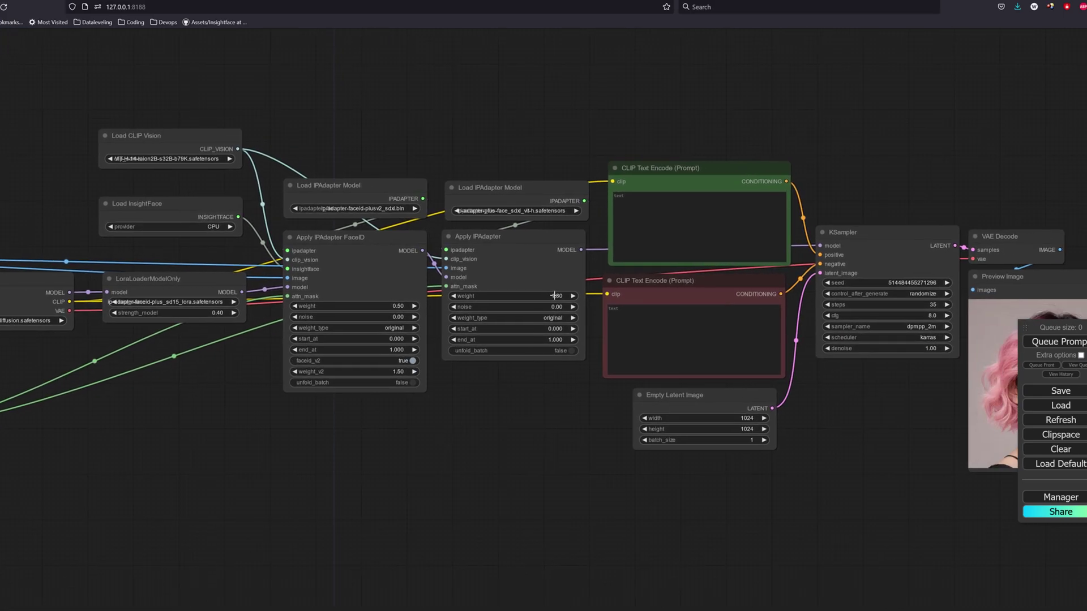
left_click(784, 281)
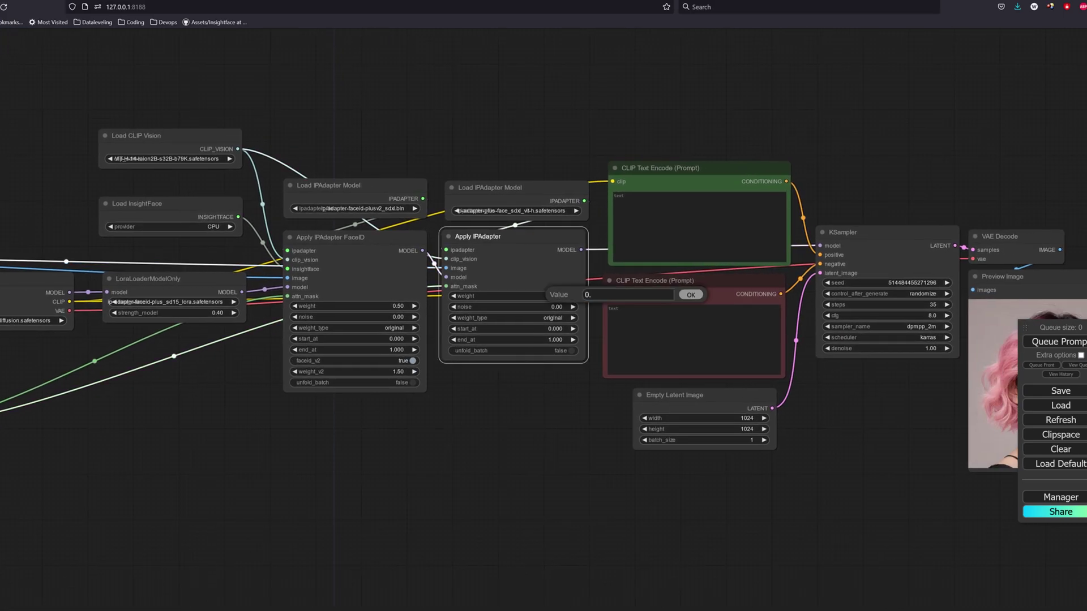
key("Return")
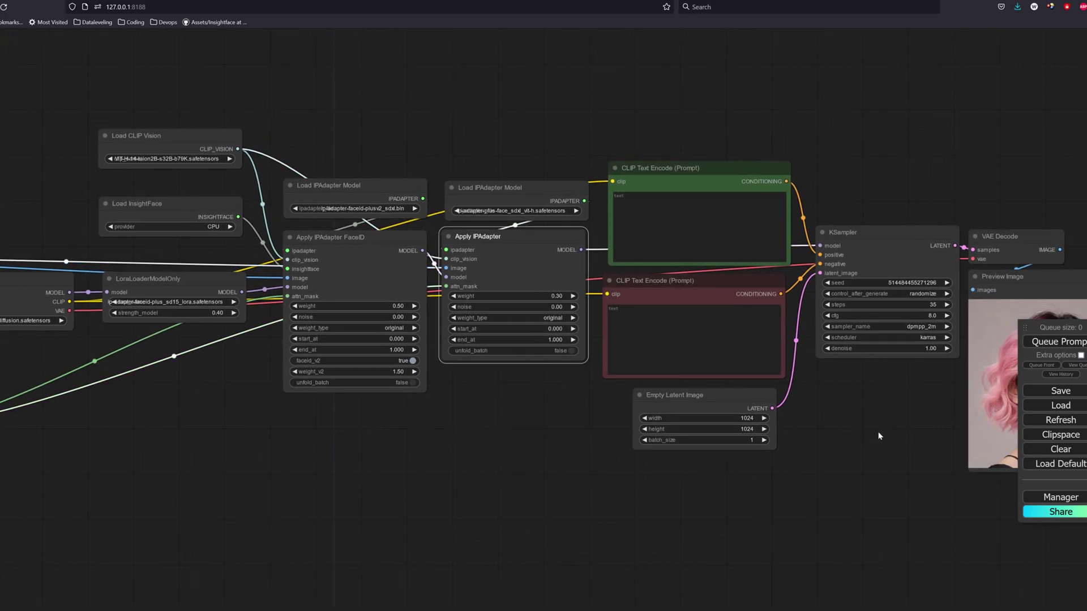
left_click_drag(882, 436, 666, 459)
left_click(1051, 343)
Move the prepared face's Preview Image node above the generated image's preview for comparison
scroll(672, 457, "up", 2)
scroll(675, 400, "down", 1)
left_click_drag(689, 240, 680, 241)
scroll(683, 464, "down", 1)
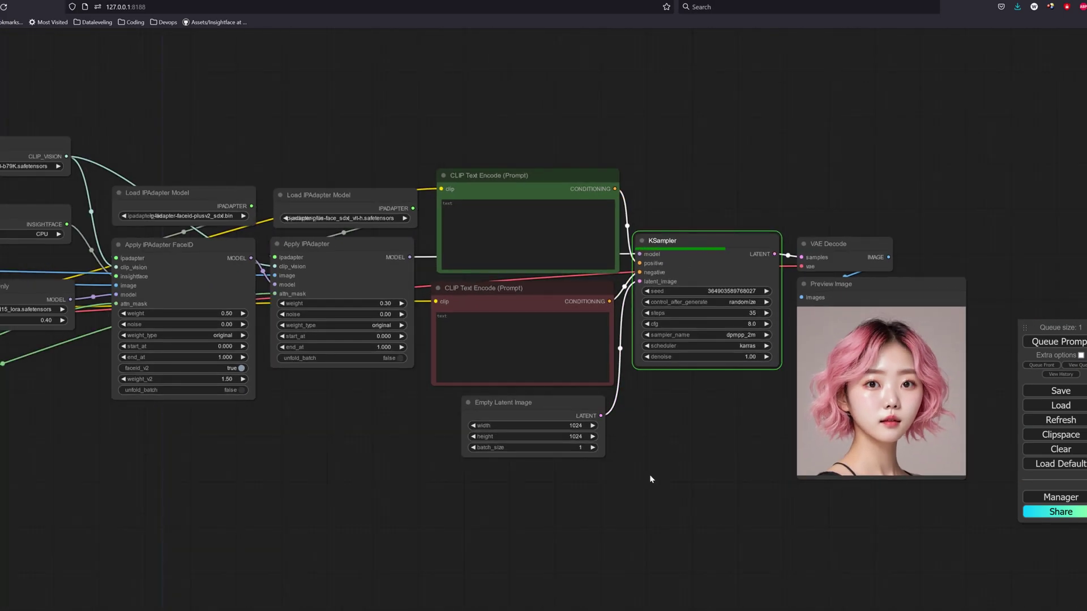
scroll(659, 484, "down", 2)
left_click_drag(394, 502, 605, 496)
left_click_drag(23, 281, 1042, 103)
left_click_drag(1019, 170, 675, 170)
left_click_drag(697, 103, 731, 115)
scroll(546, 421, "up", 1)
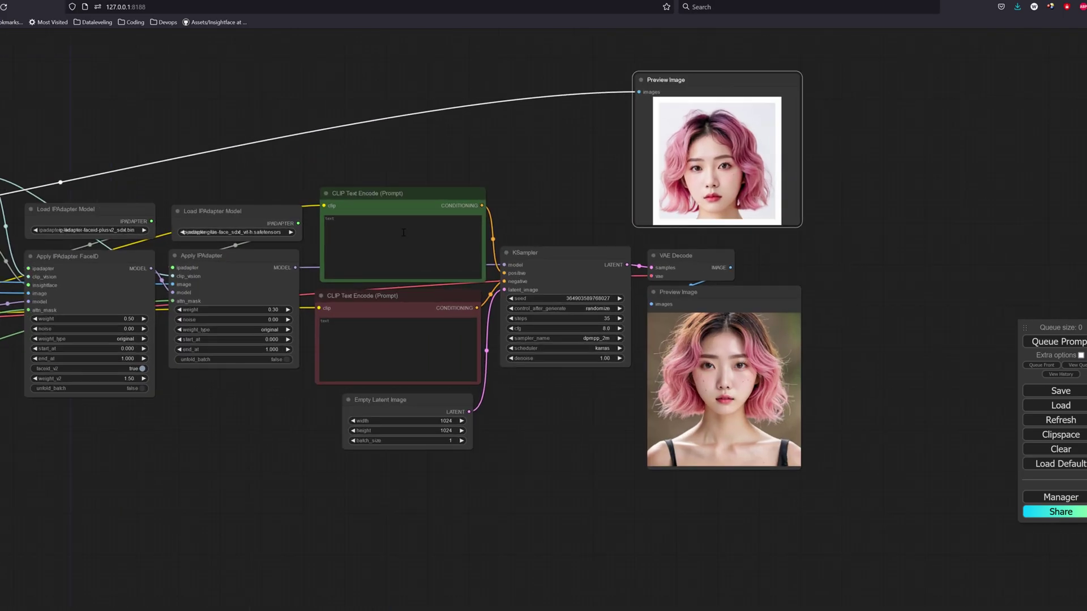
Enter "winter, cafe" as the positive prompt and generate several images with it
left_click(404, 233)
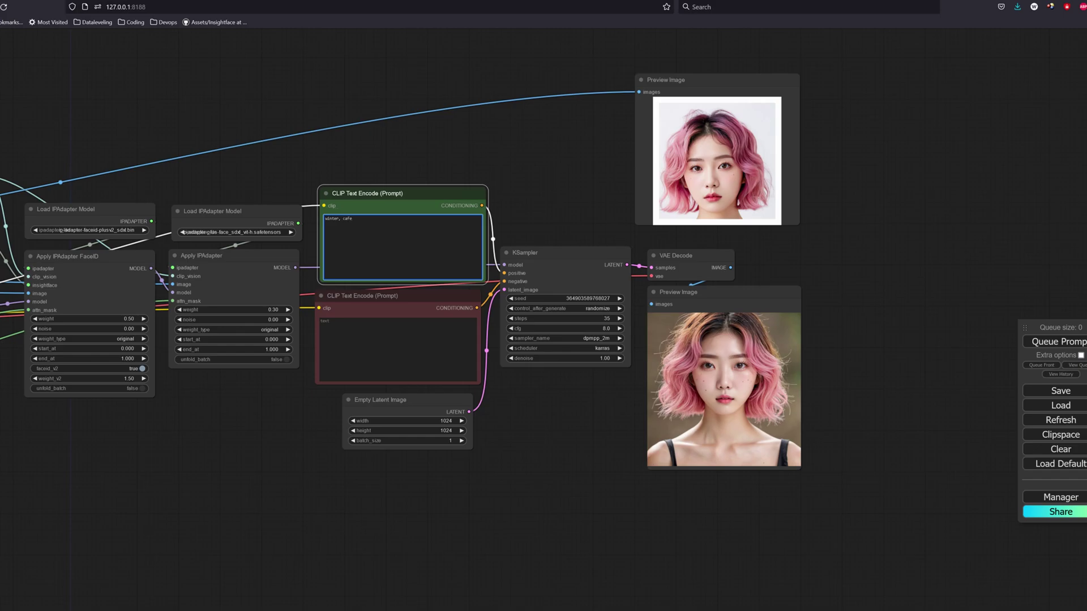
key("ctrl+Return")
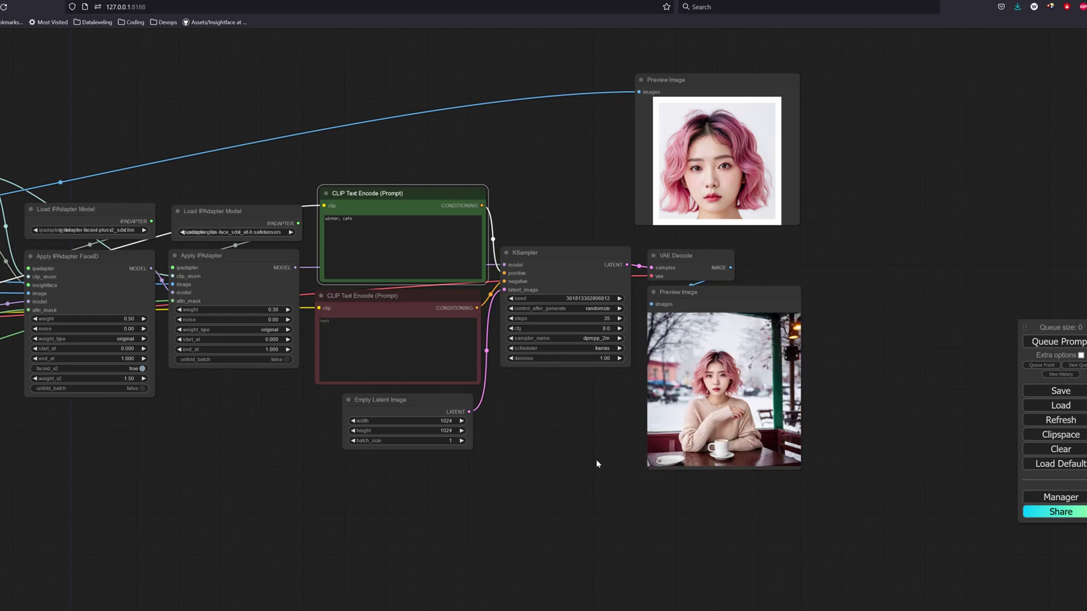
left_click(1043, 343)
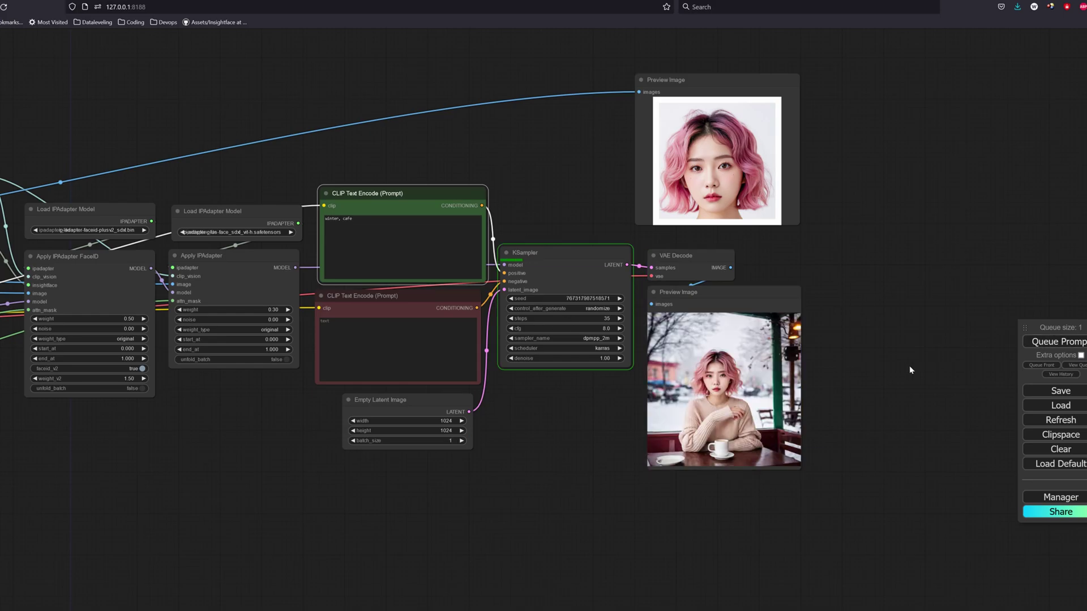
scroll(874, 369, "up", 1)
left_click_drag(872, 369, 971, 397)
left_click_drag(1037, 320, 1034, 292)
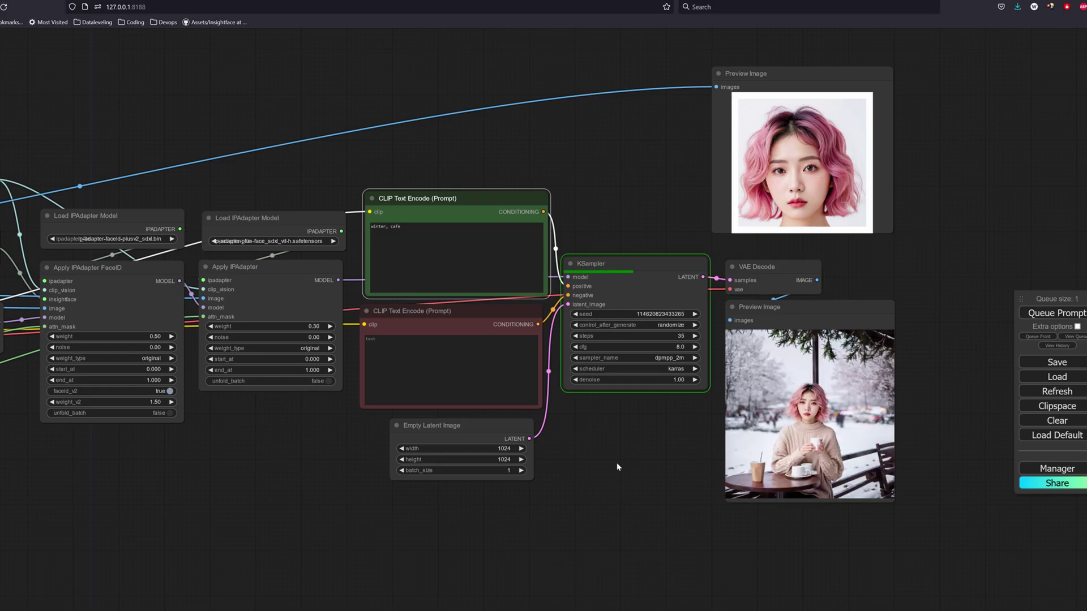
Set the Empty Latent Image height to 1536
left_click(502, 459)
type("1536")
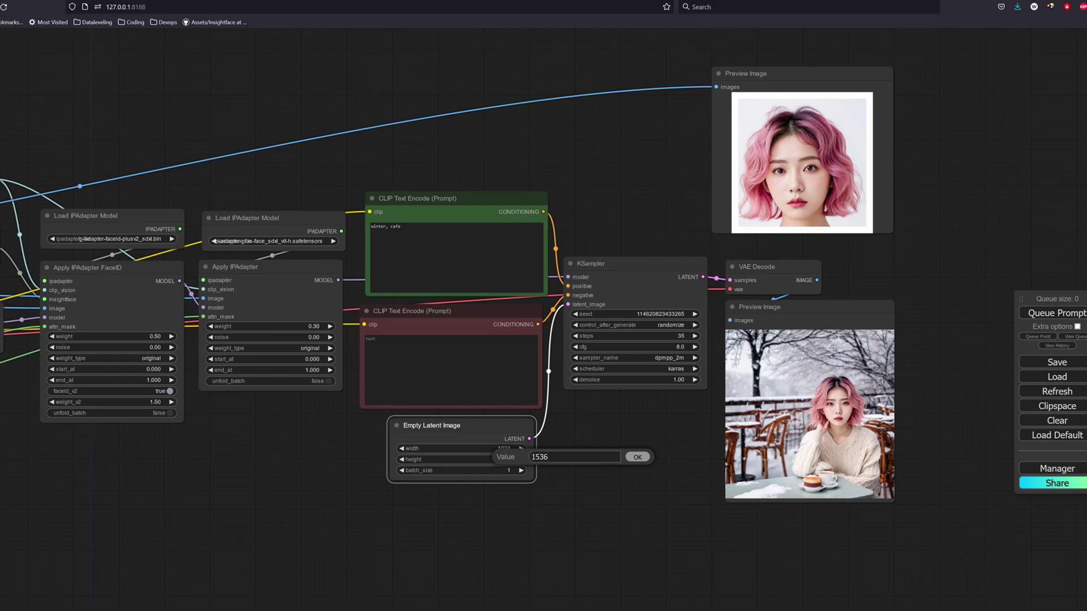
key("Return")
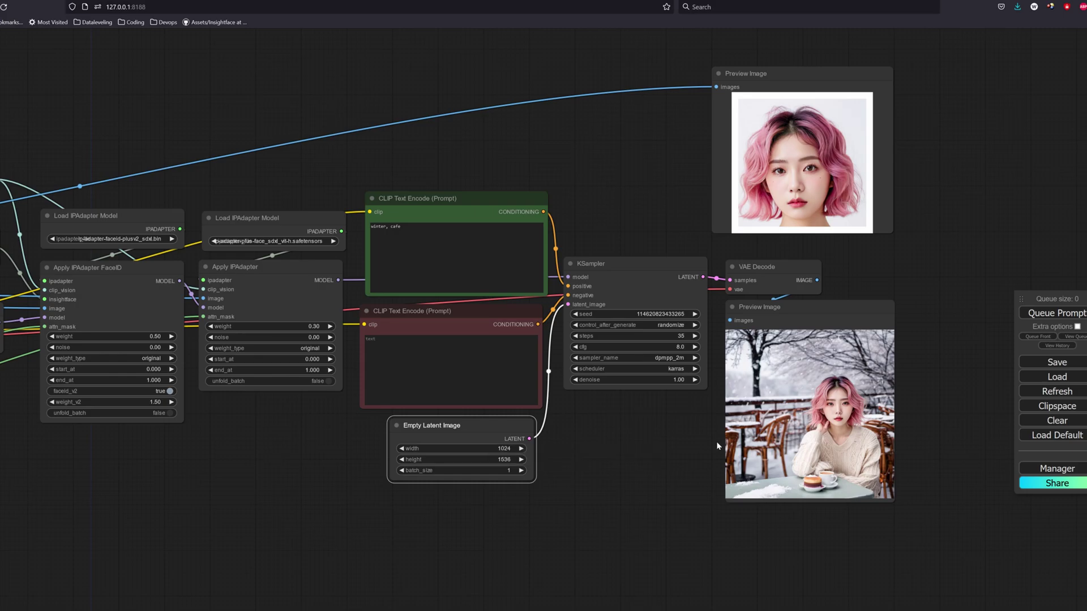
Generate two images at the 1024 by 1536 portrait size
left_click(1048, 315)
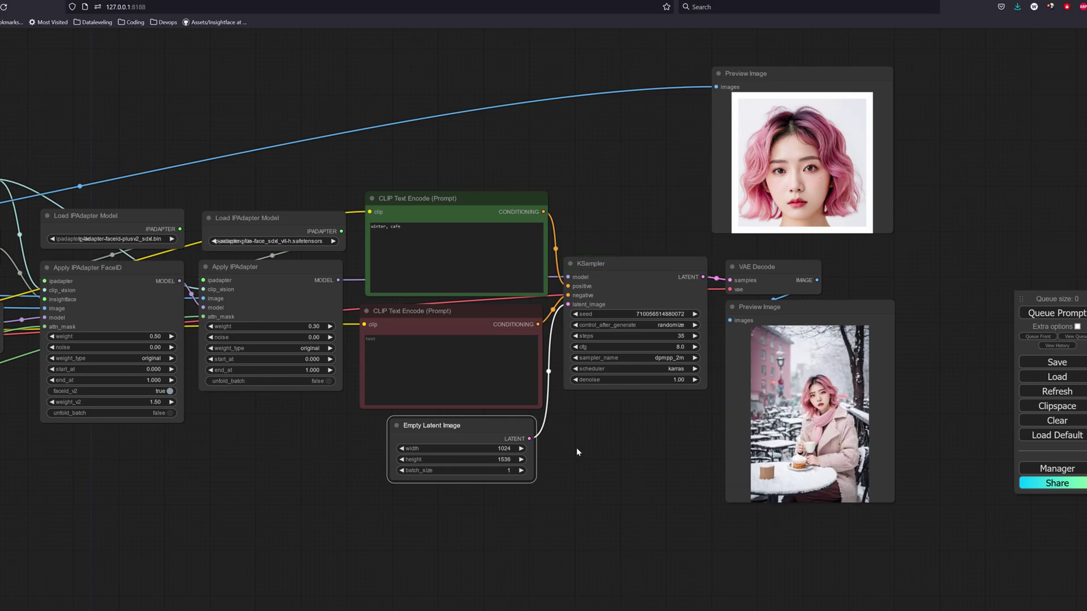
left_click(1058, 315)
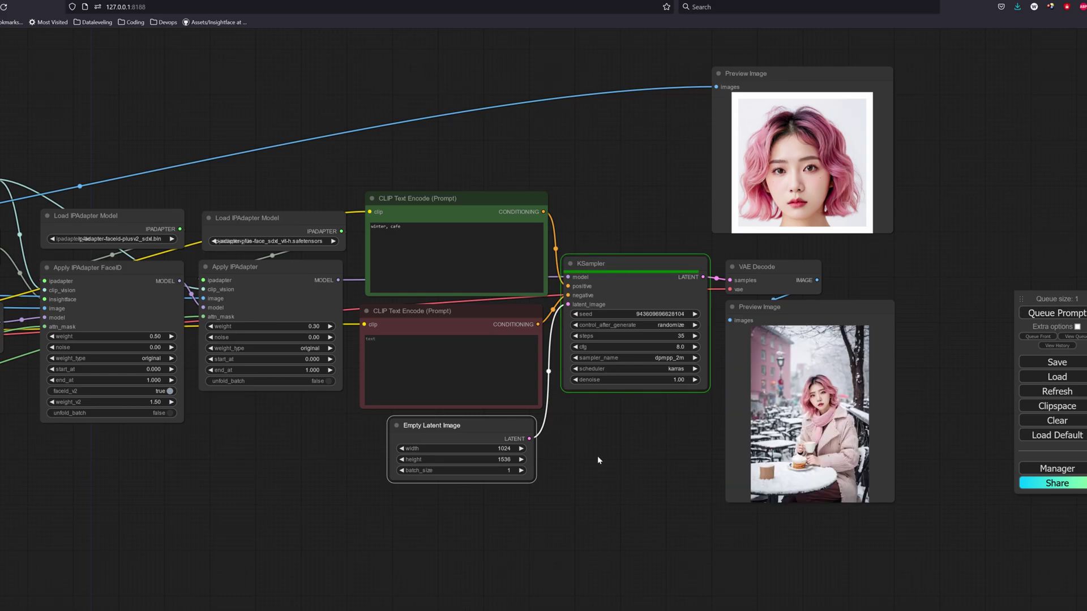
Move the prepared face's Preview Image node back into the IMAGE PREPROCESSING group
left_click_drag(762, 83, 337, 78)
left_click_drag(133, 456, 559, 453)
left_click_drag(782, 76, 129, 273)
Group the checkpoint, LoRA, CLIP Vision, InsightFace, IPAdapter model and both Apply IPAdapter nodes together
left_click(331, 317)
left_click(487, 317, "shift")
left_click(501, 243, "shift")
left_click(516, 185, "shift")
left_click(668, 224, "shift")
left_click(671, 276, "shift")
left_click(826, 226, "shift")
left_click(834, 283, "shift")
right_click(787, 174)
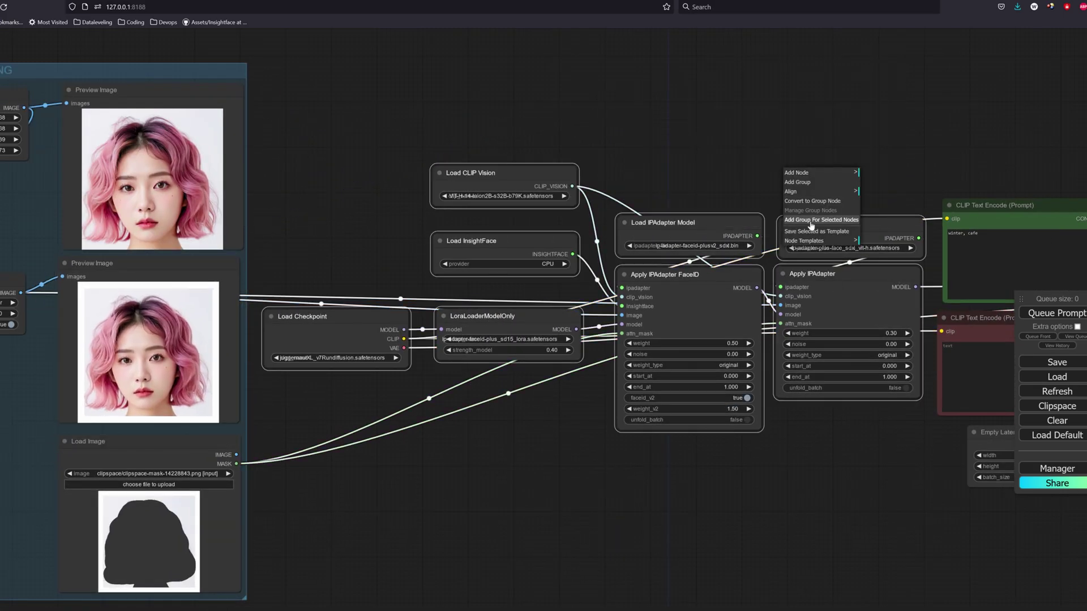
left_click(810, 222)
Title the group around the IPAdapter nodes IPADAPTER FACE
right_click(380, 243)
key("ctrl+a")
type("IPAdapter FaceID")
key("Return")
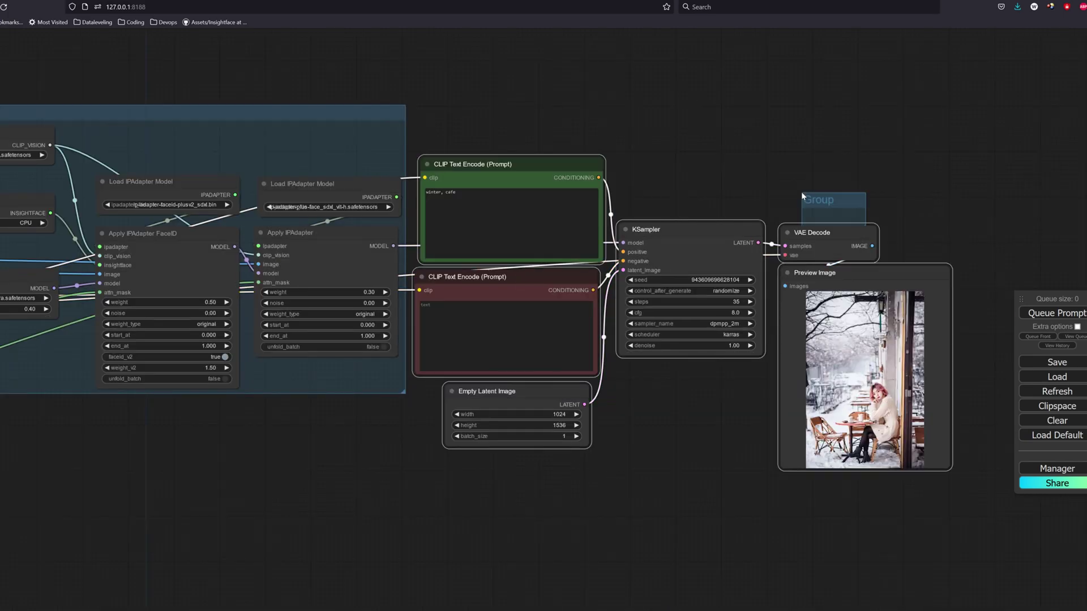
Enlarge the new group around the prompt, latent, KSampler, VAE Decode and generated image preview nodes, arranging the nodes neatly inside it
left_click_drag(850, 202, 832, 219)
right_click(845, 186)
left_click_drag(836, 174, 966, 481)
left_click_drag(510, 165, 518, 150)
left_click_drag(507, 277, 520, 266)
left_click_drag(687, 232, 702, 213)
left_click_drag(818, 220, 844, 176)
left_click_drag(871, 280, 874, 225)
left_click_drag(952, 413, 980, 470)
left_click_drag(522, 408, 528, 409)
left_click_drag(965, 480, 989, 478)
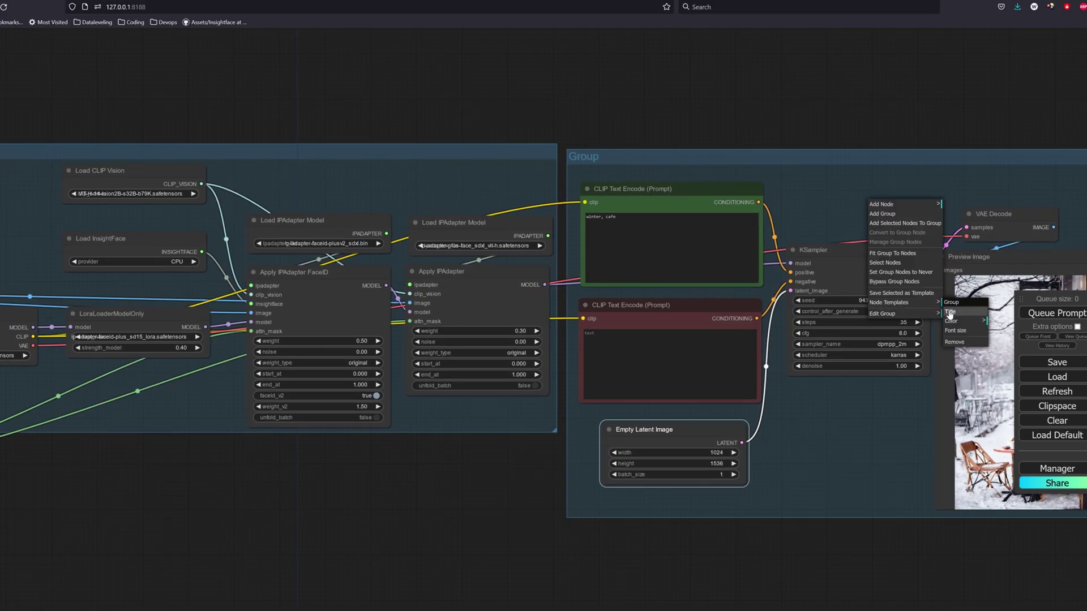
Title the group around the prompt and KSampler nodes SAMPLING and color it purple
right_click(815, 433)
left_click(844, 542)
left_click(951, 568)
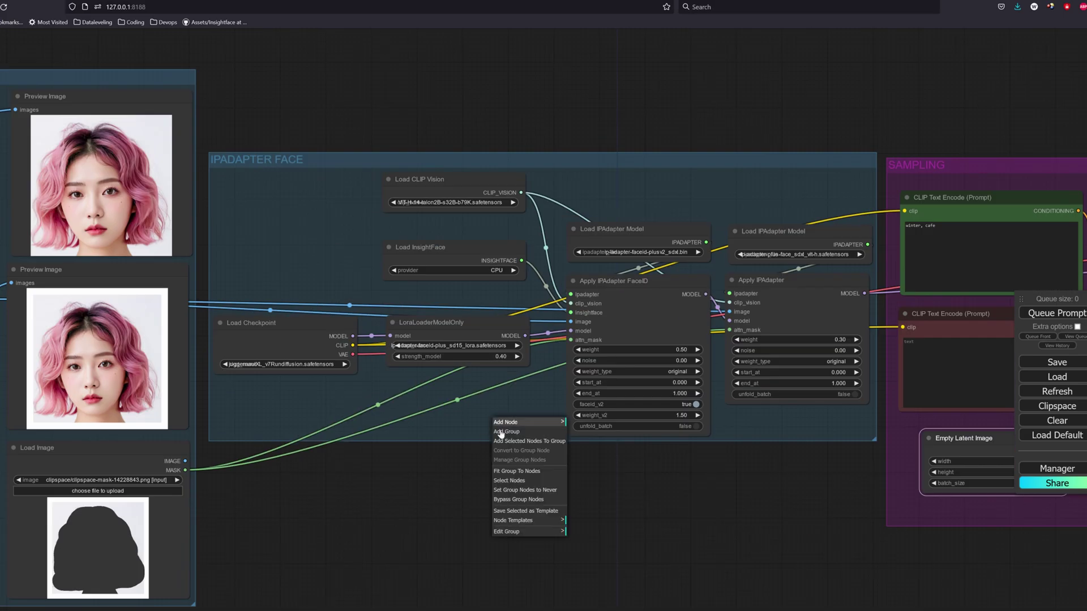
Recolor the IPADAPTER FACE group grey-teal and change the IMAGE PREPROCESSING group's color
left_click(529, 421)
left_click(640, 573)
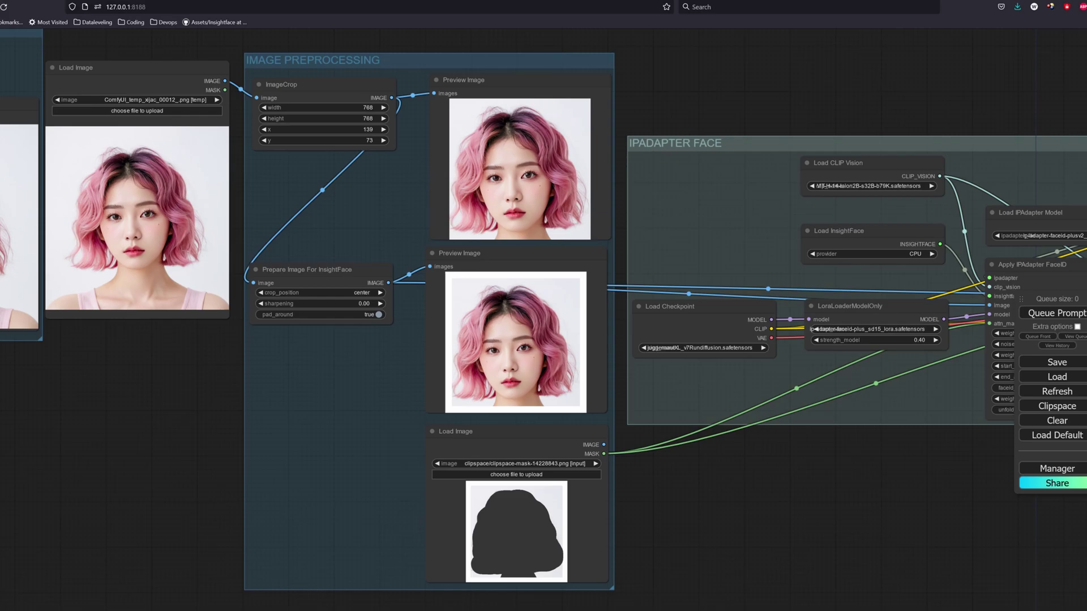
right_click(251, 403)
left_click(393, 524)
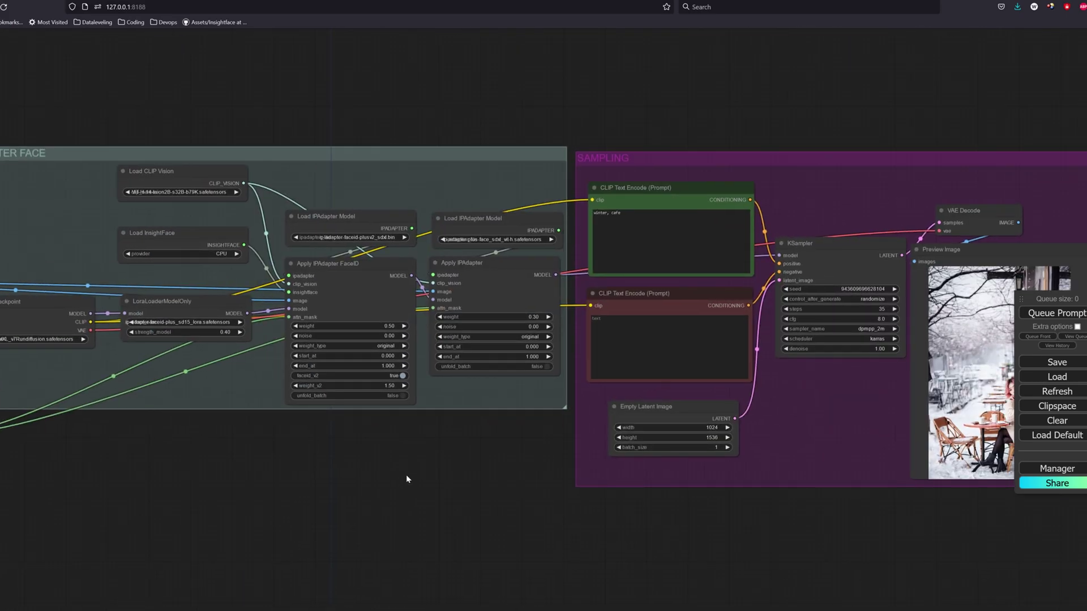
Enter a detailed negative prompt covering worst quality, low quality, watermark, blurry, cartoon, 3D render and bad anatomy terms with weights
left_click_drag(840, 562, 613, 557)
scroll(613, 558, "up", 2)
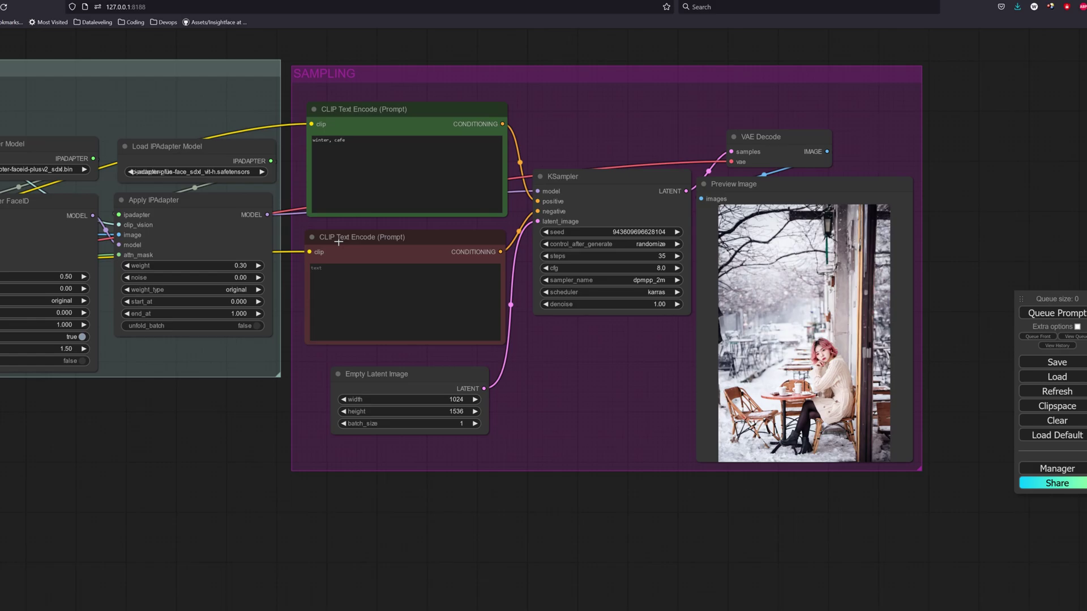
left_click(370, 282)
type("(worst quality, low quality, normal quality, lowres, low details, oversaturated, undersaturated, overexposed, underexposed, grayscale, bw, bad photo, bad photography, bad art:1.4), (watermark, signature, text font, username, error, logo, words, letters, digits, autograph, trademark, name:1.2), (blur, blurry, grainy), morbid, ugly, asymmetrical, mutated malformed, mutilated, poorly lit, bad shadow, draft, cropped, out of frame, cut off, censored, jpeg artifacts, out of focus, glitch, duplicate, (airbrushed, cartoon, anime, semi-realistic, cgi, render, blender, digital art, manga, amateur:1.3), (3D ,3D Game, 3D Game Scene, 3D Character:1.1), (bad hands, bad anatomy, bad body, bad face, bad teeth, bad arms, bad legs, deformities:1.3)")
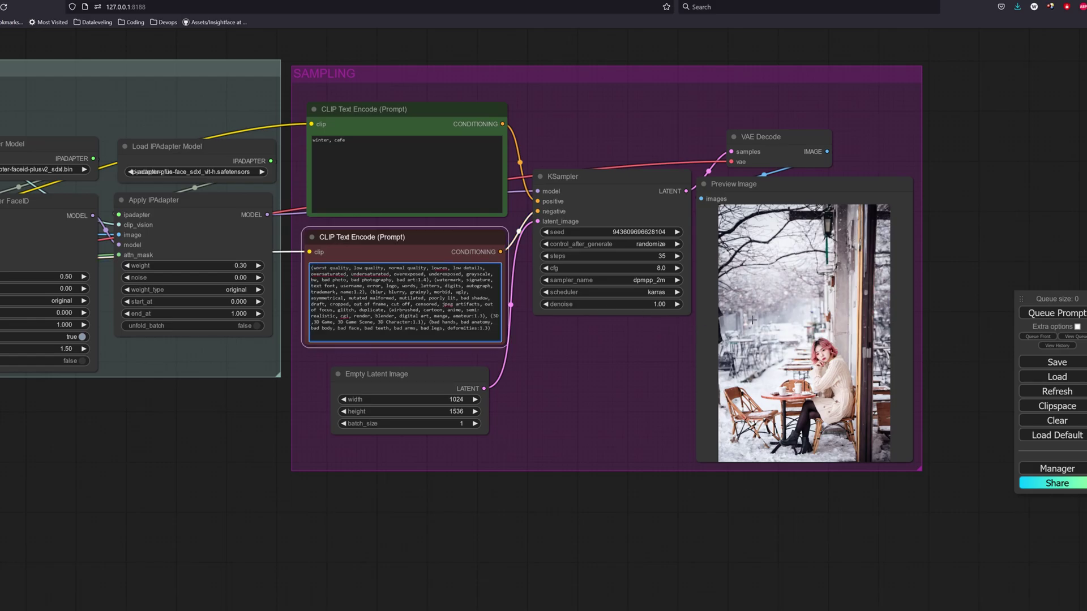
Generate several "winter, cafe" images with the detailed negative prompt
left_click(1034, 316)
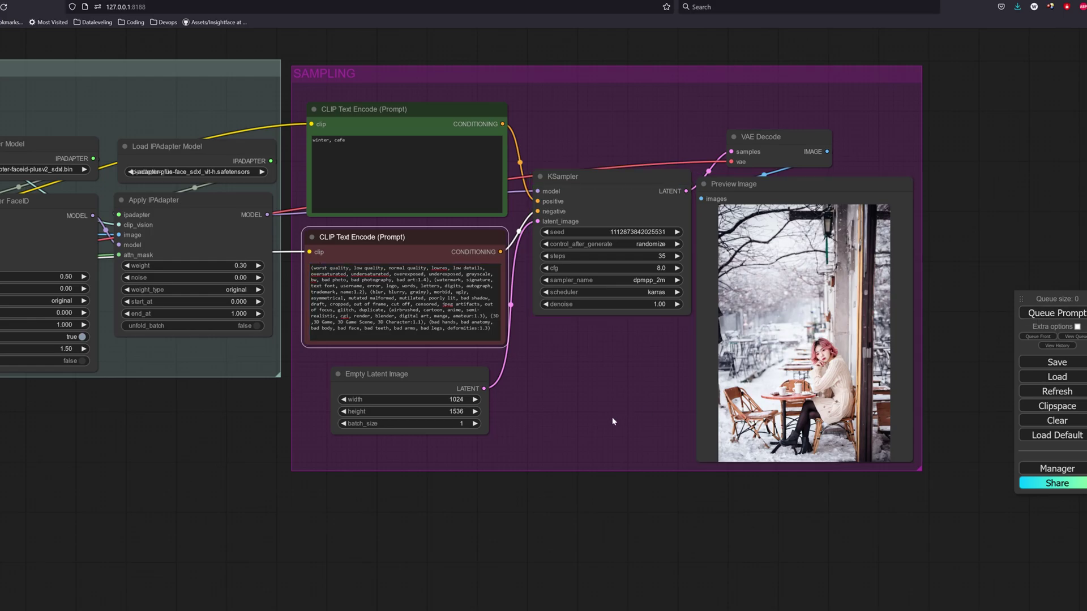
key("ctrl+Return")
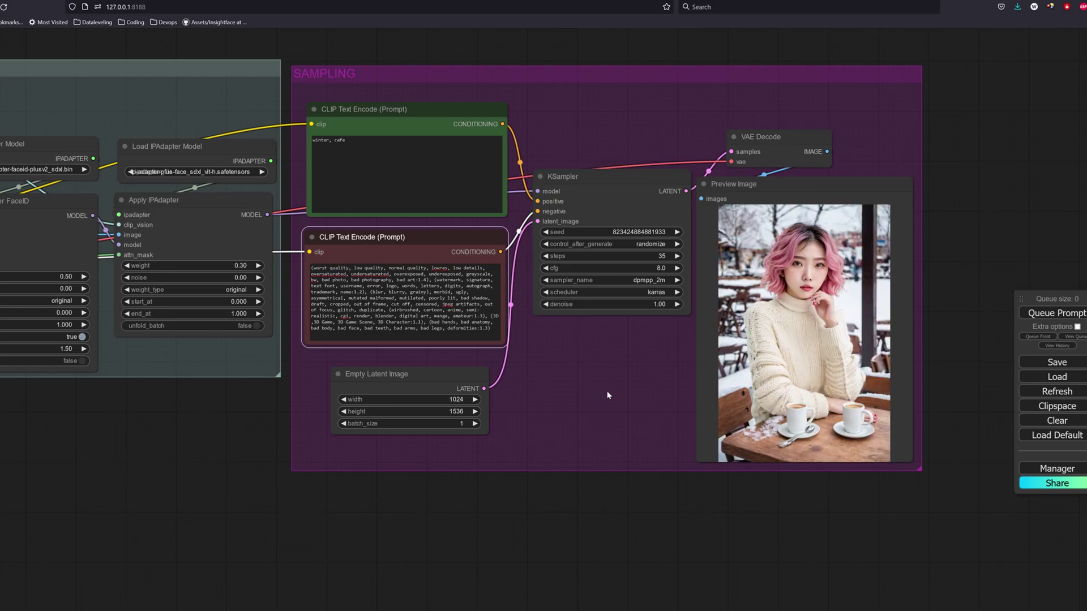
left_click_drag(611, 518, 651, 563)
scroll(650, 562, "down", 1)
key("ctrl+Return")
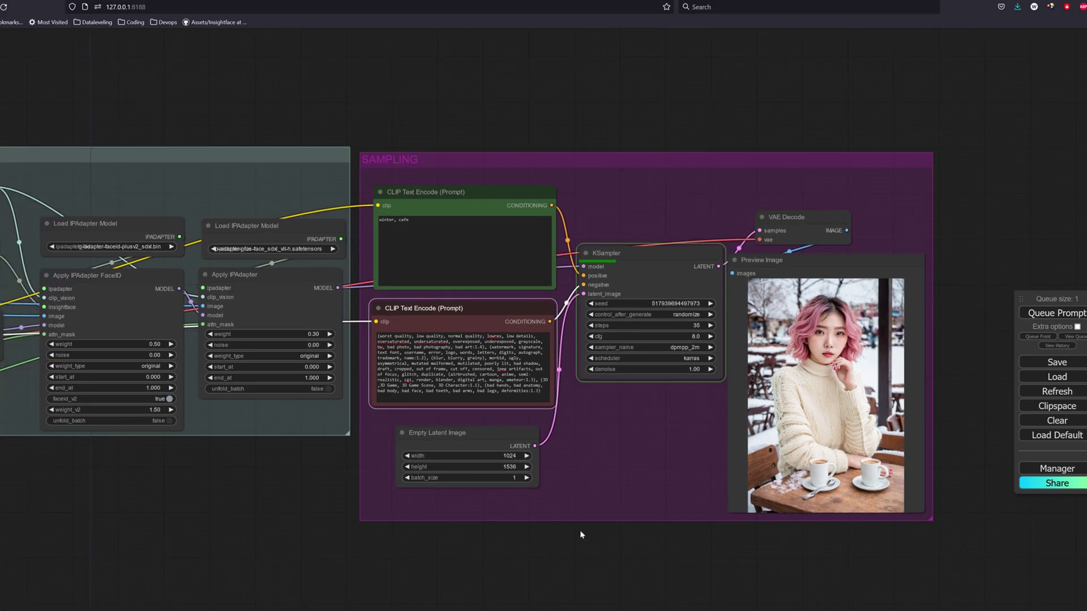
left_click_drag(626, 249, 618, 248)
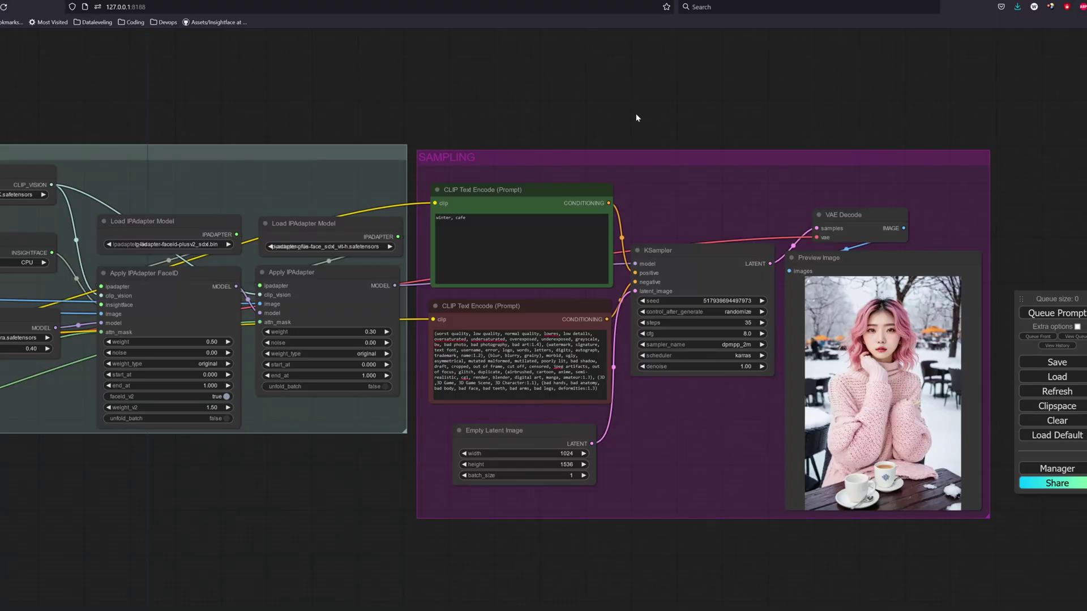
left_click_drag(633, 113, 609, 272)
right_click(490, 113)
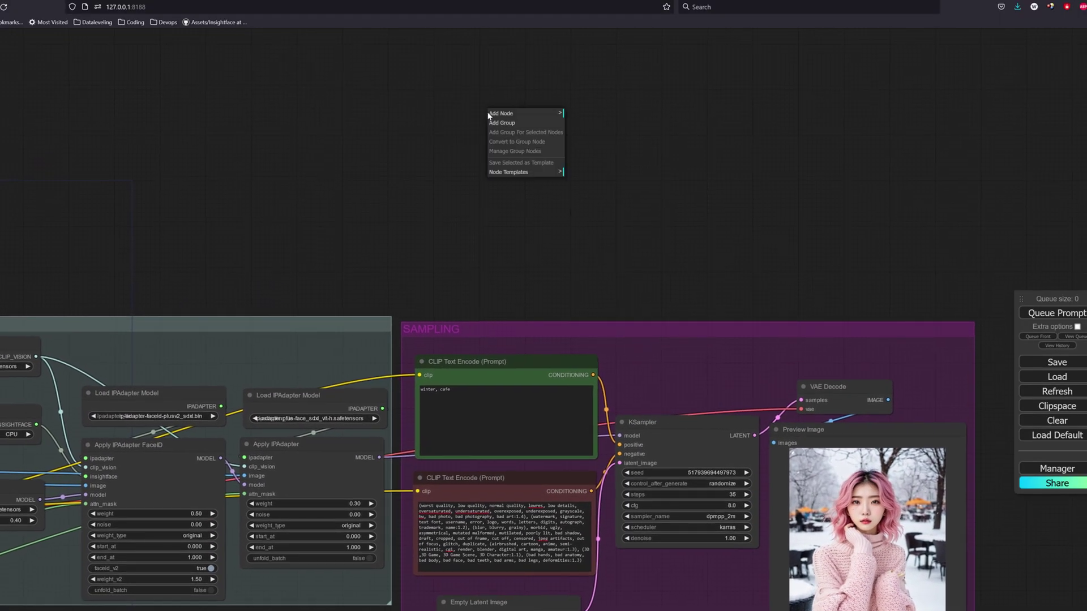
double_click(468, 222)
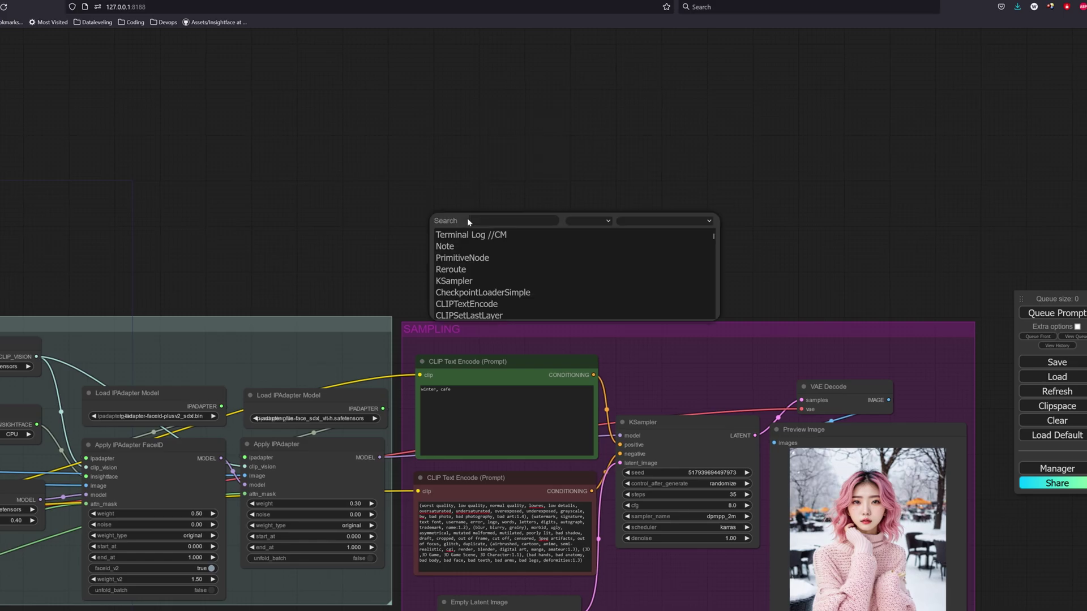
type("load")
left_click(457, 257)
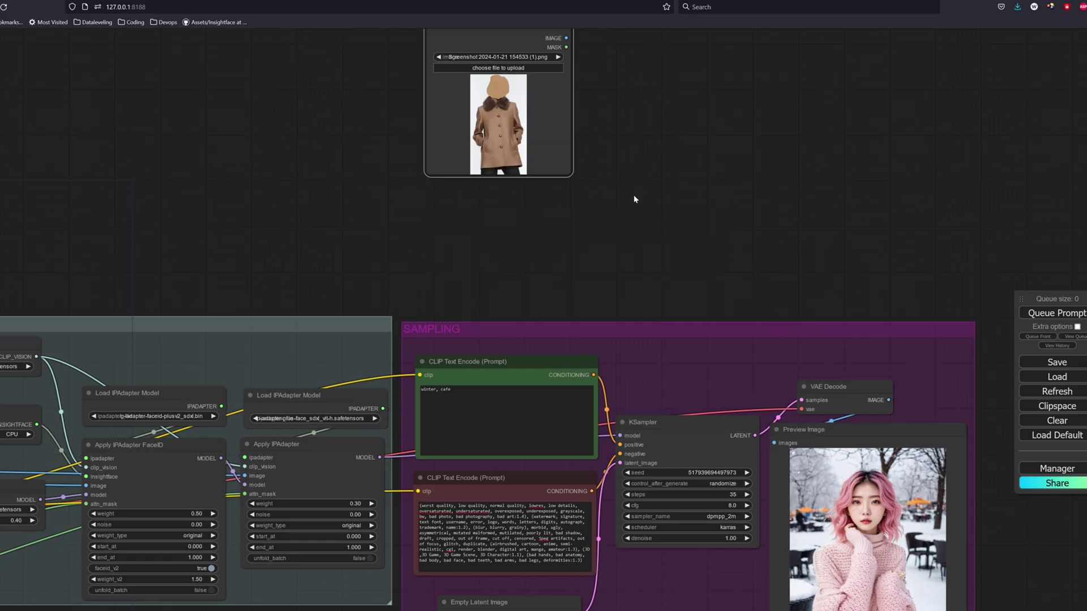
left_click_drag(634, 194, 620, 219)
left_click(499, 64)
left_click_drag(500, 64, 502, 64)
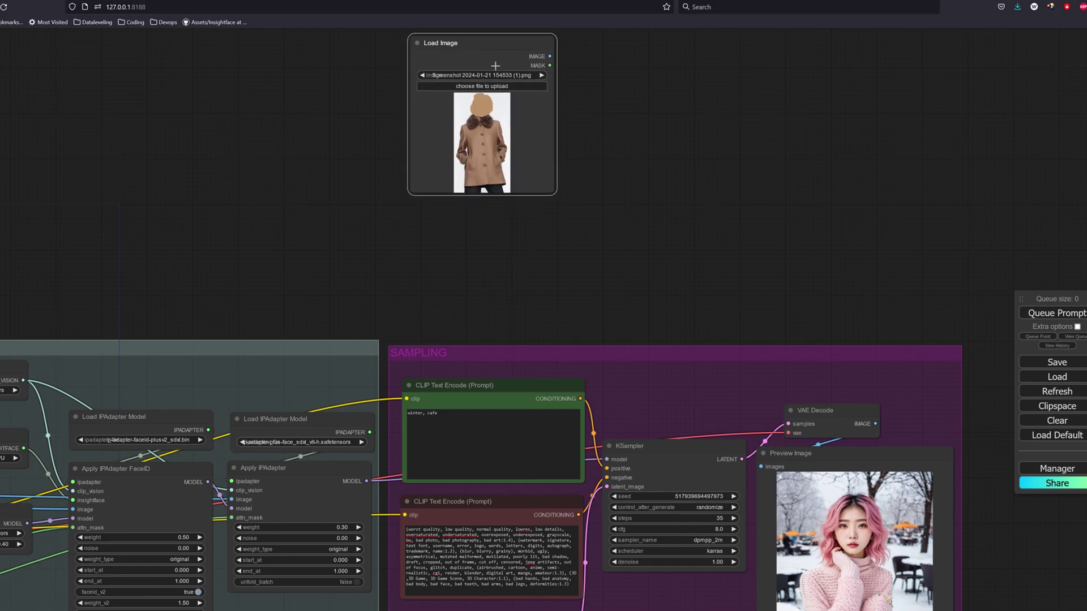
Duplicate the coat's Load Image node and stack the copy directly beneath the original
mouse_move(493, 45)
left_mouse_down()
mouse_move(491, 212)
mouse_move(490, 197)
left_mouse_up()
left_click_drag(643, 182, 651, 194)
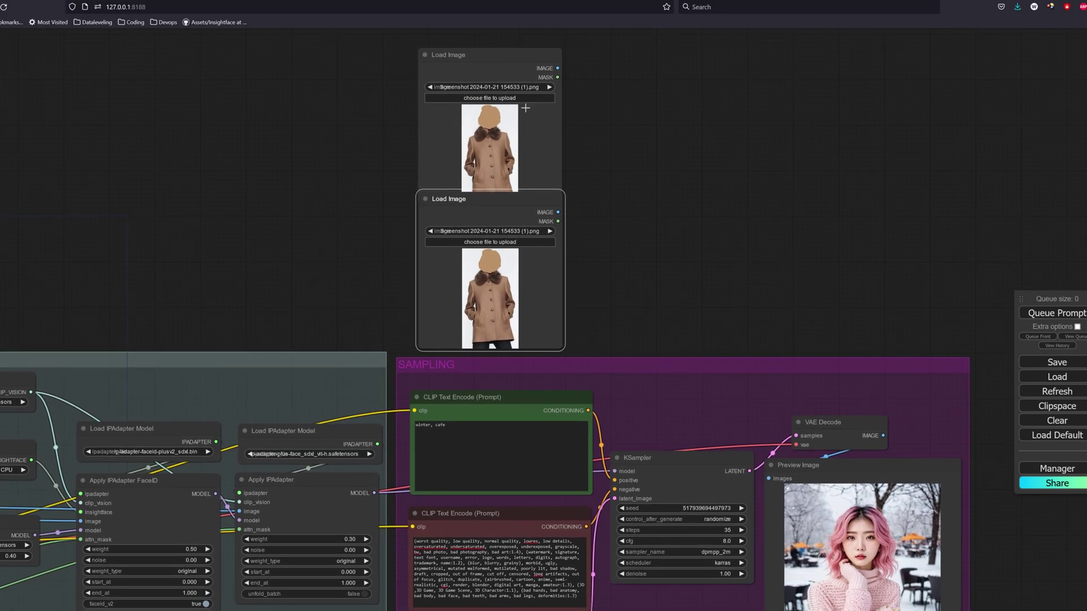
left_click_drag(484, 70, 479, 44)
left_click_drag(507, 206, 497, 197)
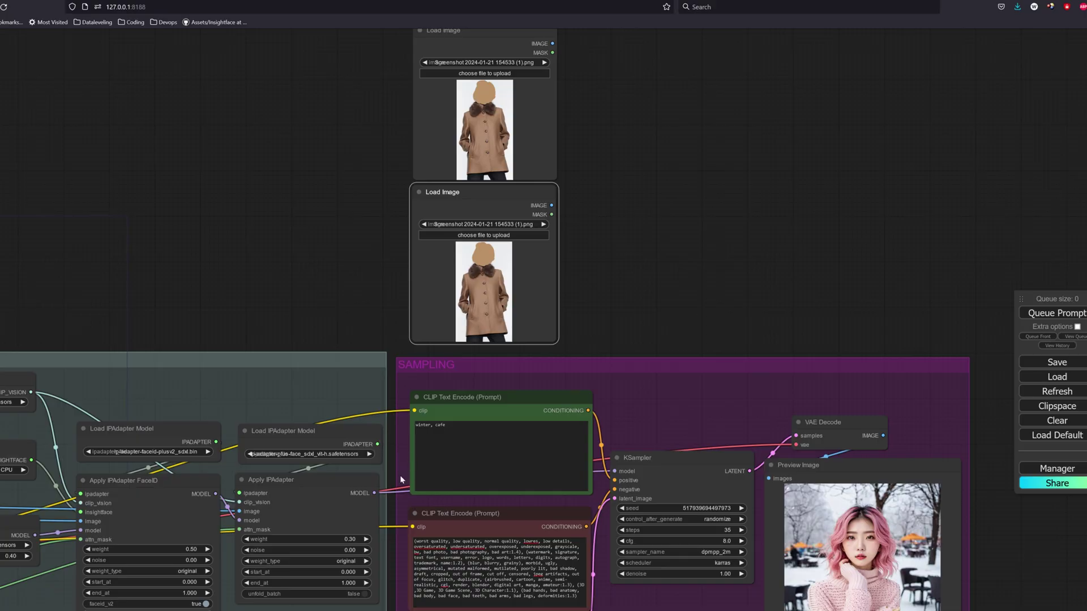
Duplicate the face's Apply IPAdapter and Load IPAdapter Model nodes and place the copies beside the coat's Load Image nodes
mouse_move(321, 485)
left_mouse_down()
mouse_move(679, 164)
mouse_move(676, 203)
left_mouse_up()
left_click_drag(306, 438, 652, 152)
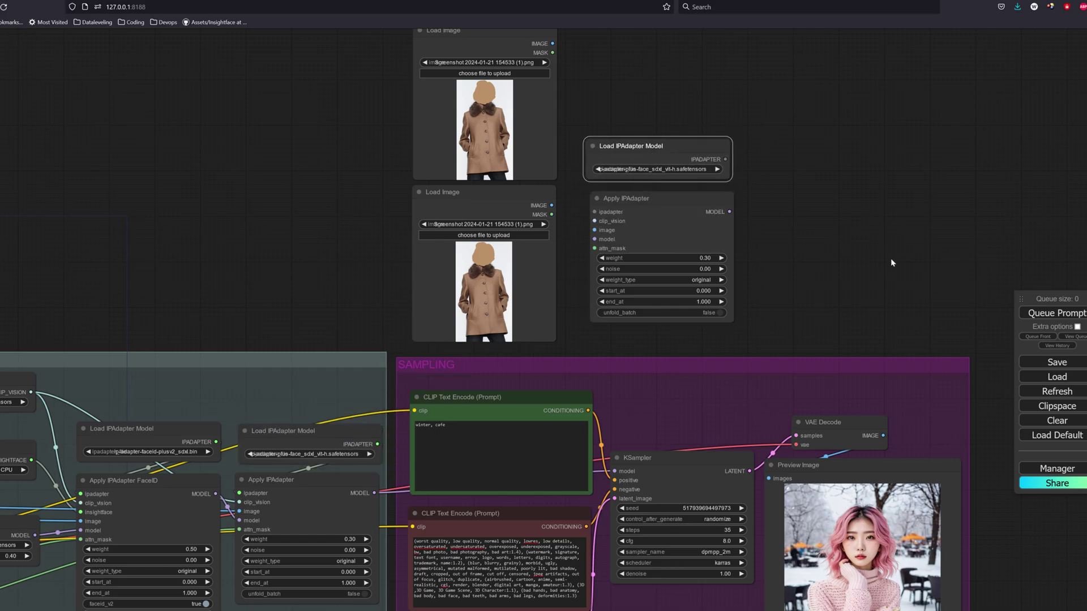
left_click_drag(893, 259, 1026, 231)
Connect the duplicated Load IPAdapter Model to the new Apply IPAdapter and choose ip-adapter-plus_sdxl_vit-h.safetensors as its model
left_click_drag(728, 184, 858, 132)
left_click(823, 142)
left_click(872, 241)
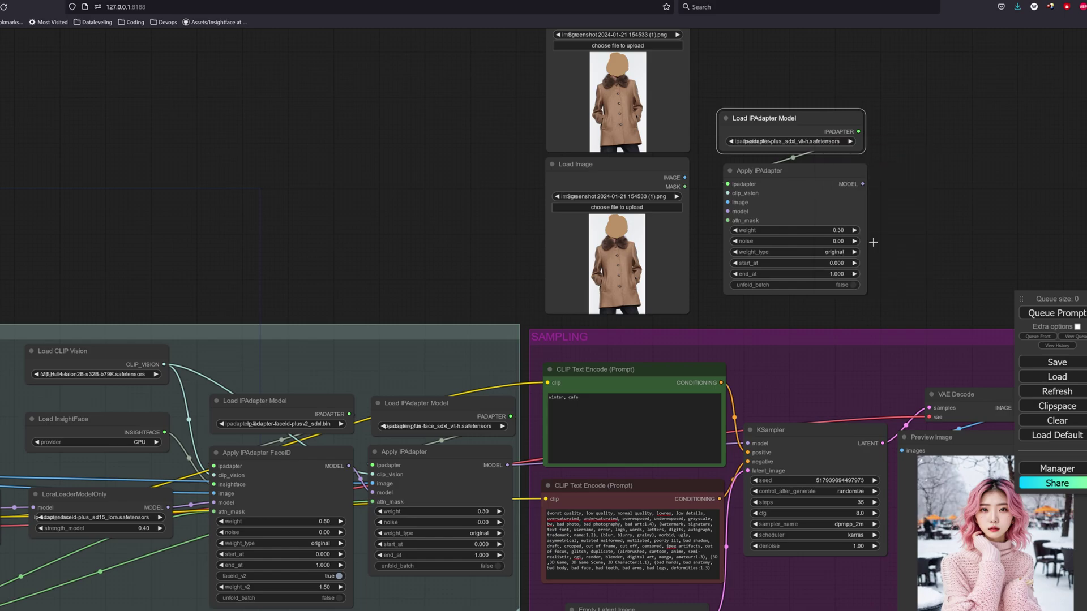
Connect Load CLIP Vision and the first coat image to the new Apply IPAdapter's clip_vision and image inputs
left_click_drag(728, 193, 164, 364)
left_click_drag(727, 202, 731, 85)
left_click_drag(752, 72, 730, 118)
left_click_drag(663, 62, 661, 234)
Mask the coat in the second Load Image node with the SAM Detector, lowering its confidence, and save the mask to the node
right_click(606, 282)
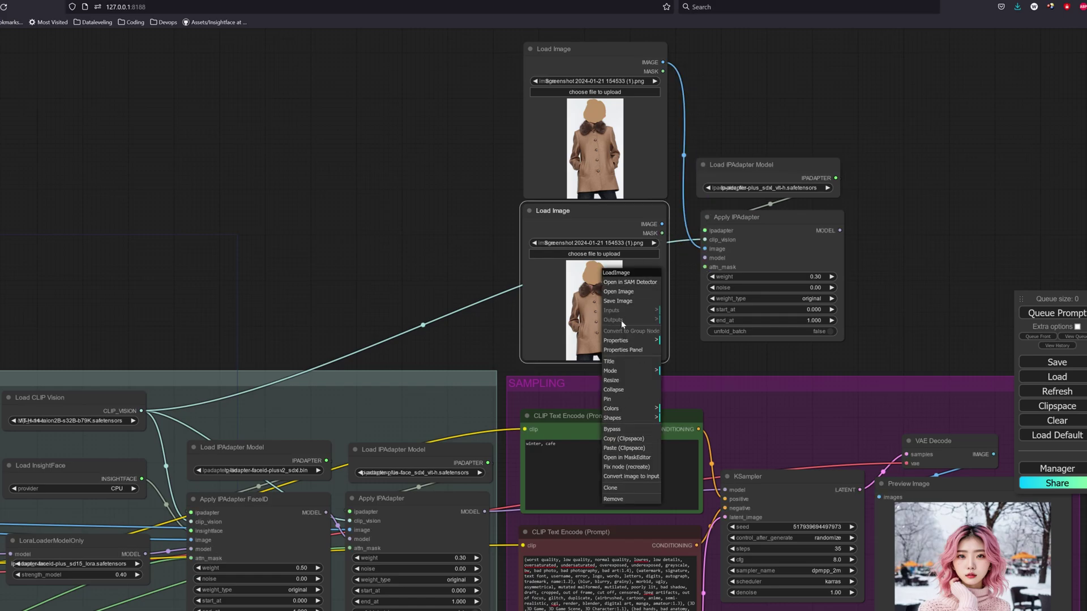
left_click(629, 286)
left_click(115, 548)
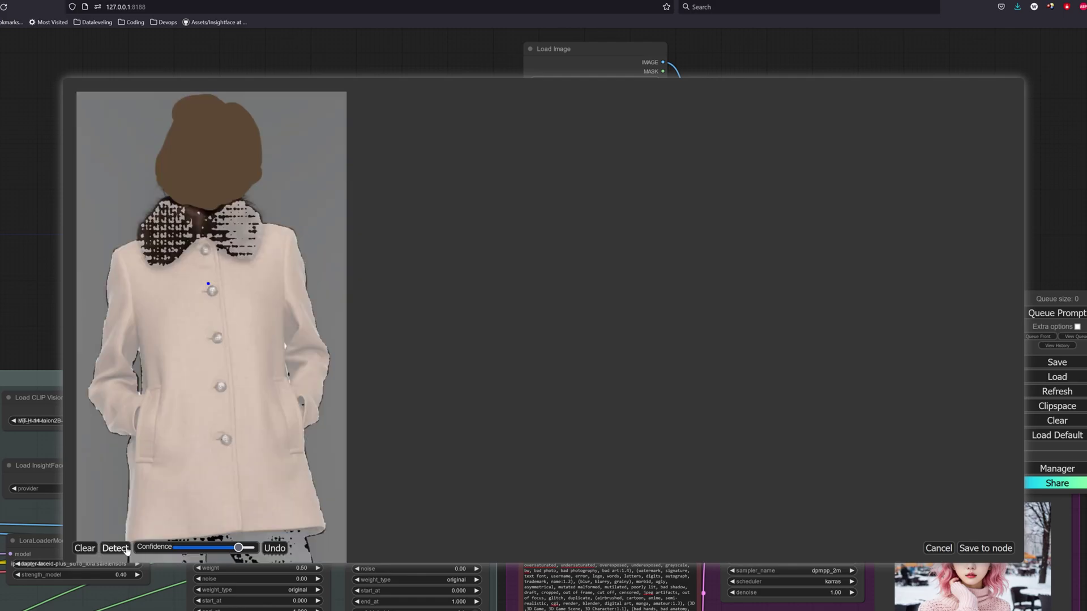
left_click(85, 548)
left_click(116, 549)
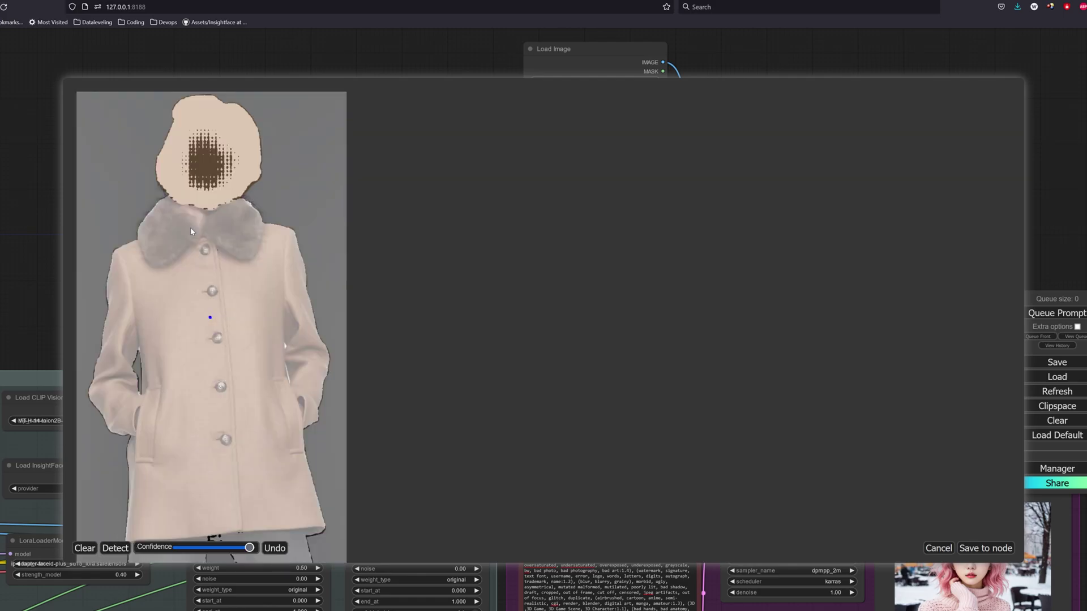
left_click(94, 551)
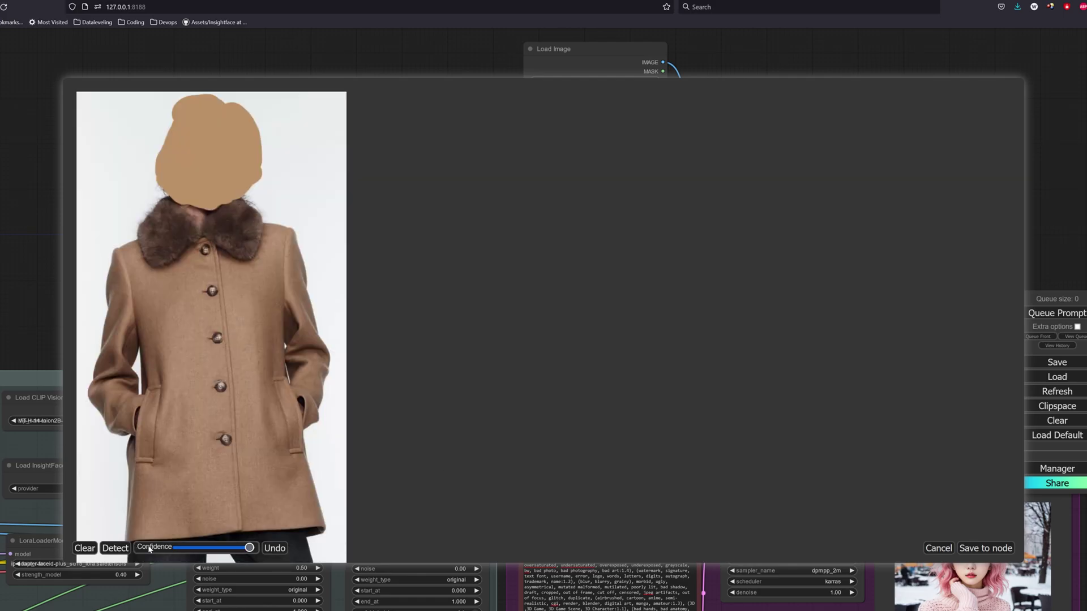
left_click_drag(249, 548, 222, 548)
left_click(115, 549)
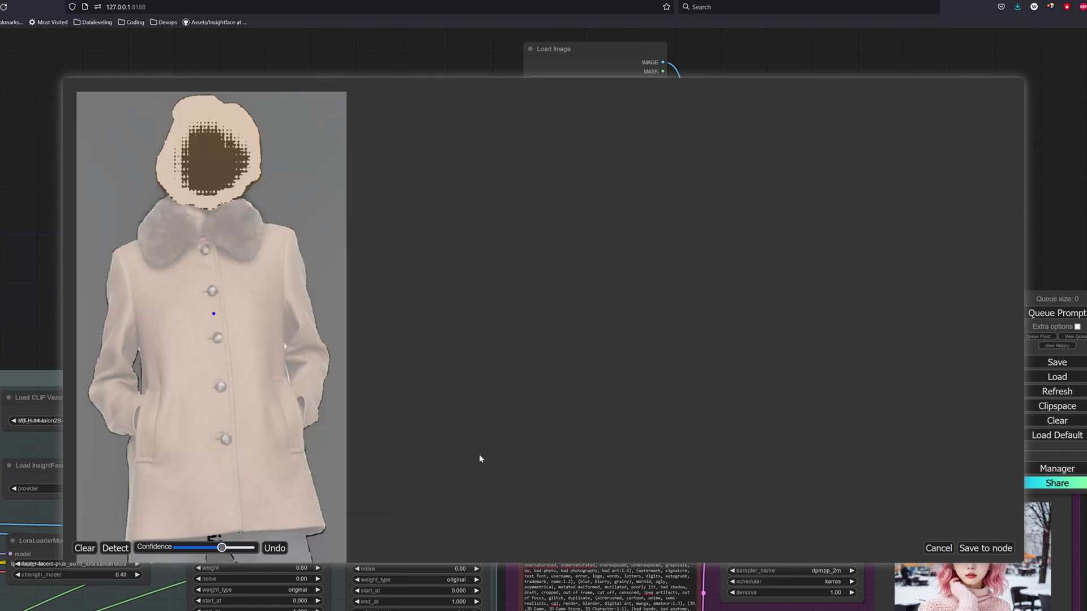
left_click(986, 548)
Erase the head area from the coat mask in the MaskEditor and save it to the node
right_click(604, 297)
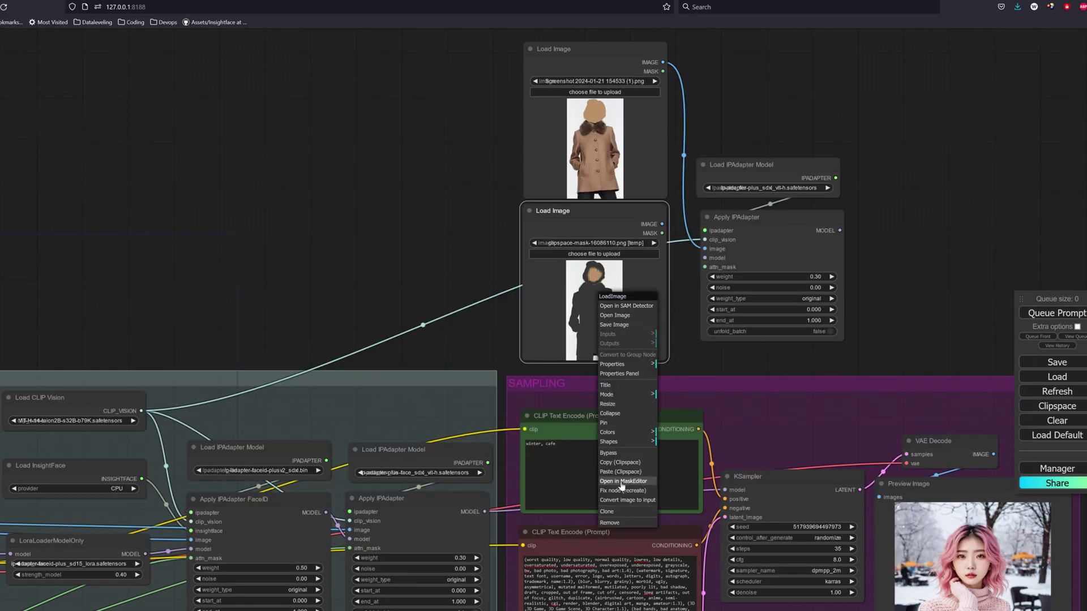
left_click(622, 482)
mouse_move(542, 173)
left_mouse_down()
mouse_move(525, 105)
mouse_move(569, 131)
left_mouse_up()
left_click_drag(180, 548, 154, 548)
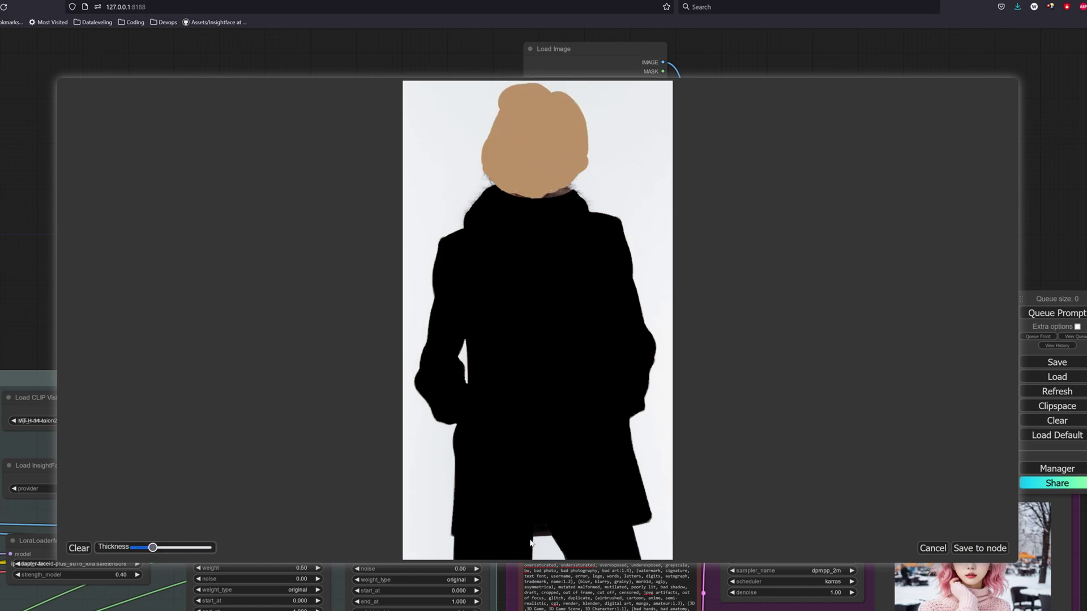
left_click(980, 549)
Wire the new Apply IPAdapter between the face's Apply IPAdapter and KSampler, feed the coat mask to attn_mask, and generate an image
left_click_drag(815, 376, 748, 262)
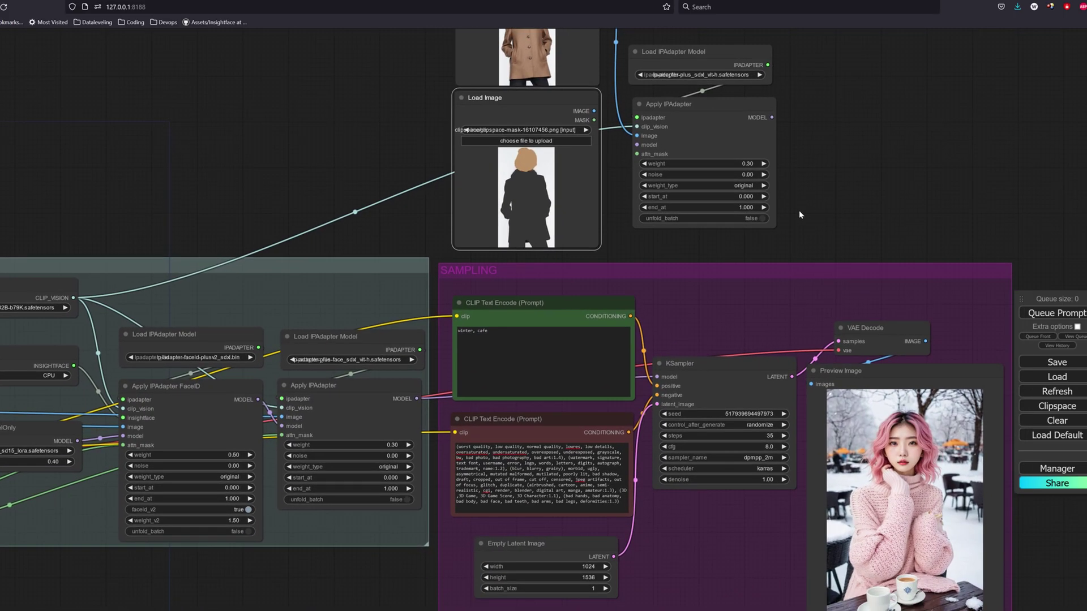
left_click_drag(772, 118, 657, 376)
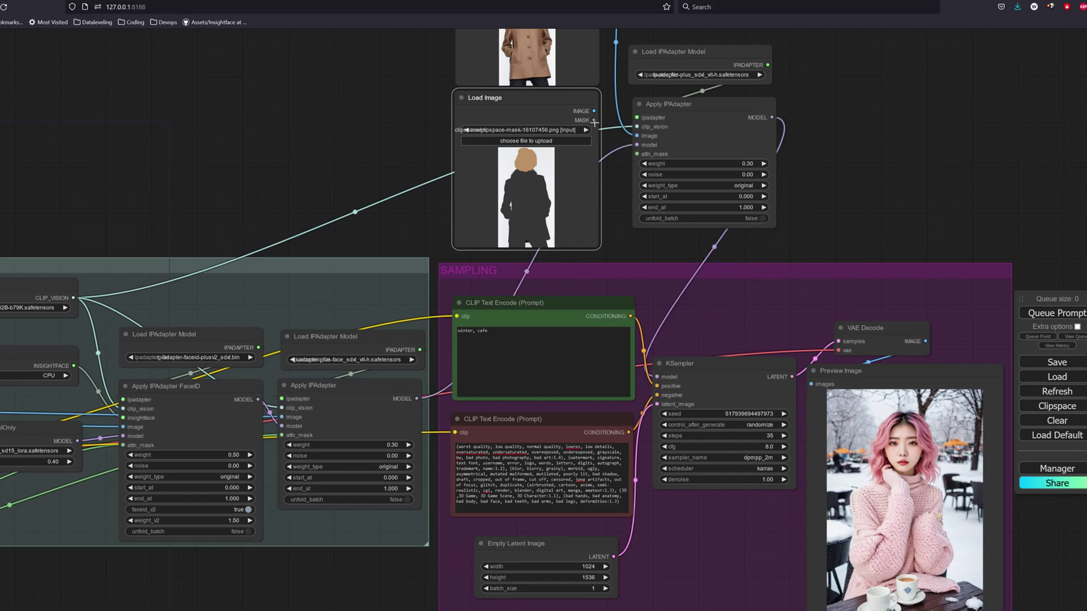
left_click_drag(637, 154, 594, 121)
left_click_drag(888, 171, 631, 257)
left_click(1048, 313)
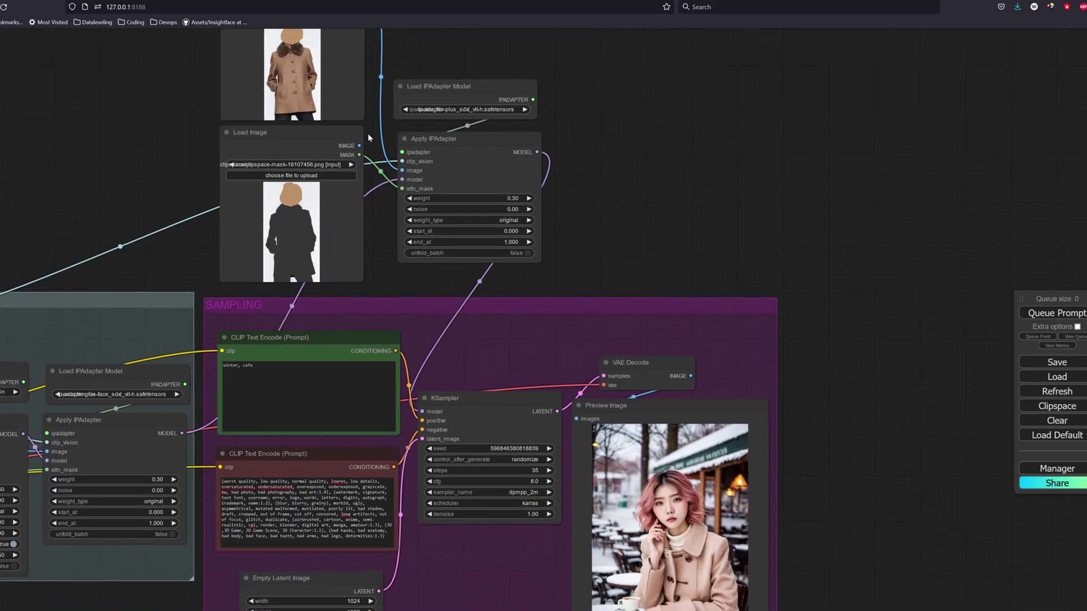
Set the coat's Apply IPAdapter weight to 0.50 and generate more images
left_click(528, 198)
key("ctrl+Return")
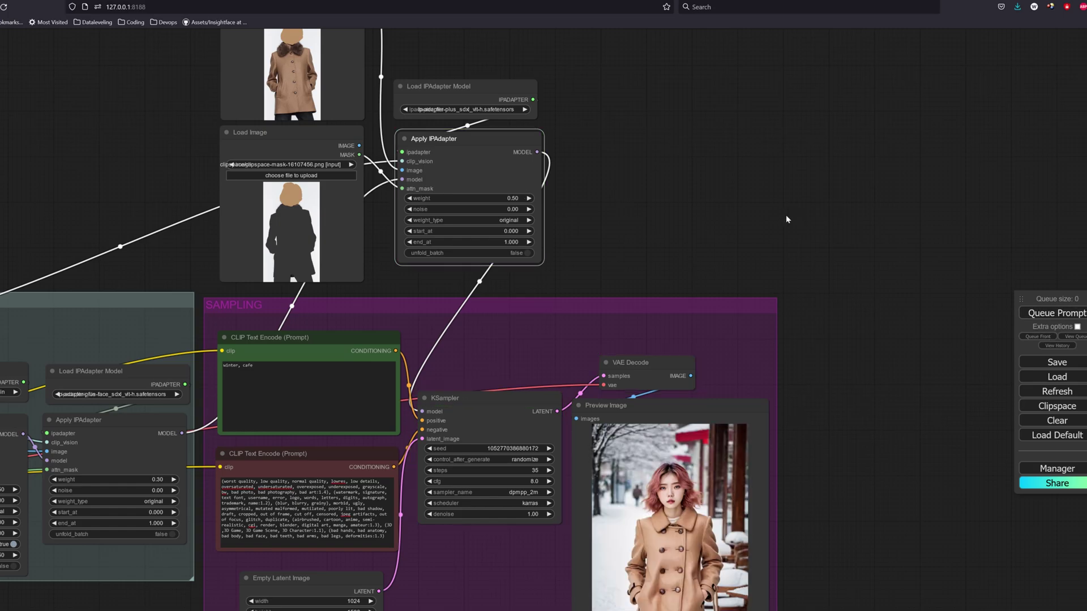
left_click_drag(781, 218, 741, 231)
key("ctrl+Return")
left_click_drag(673, 247, 752, 195)
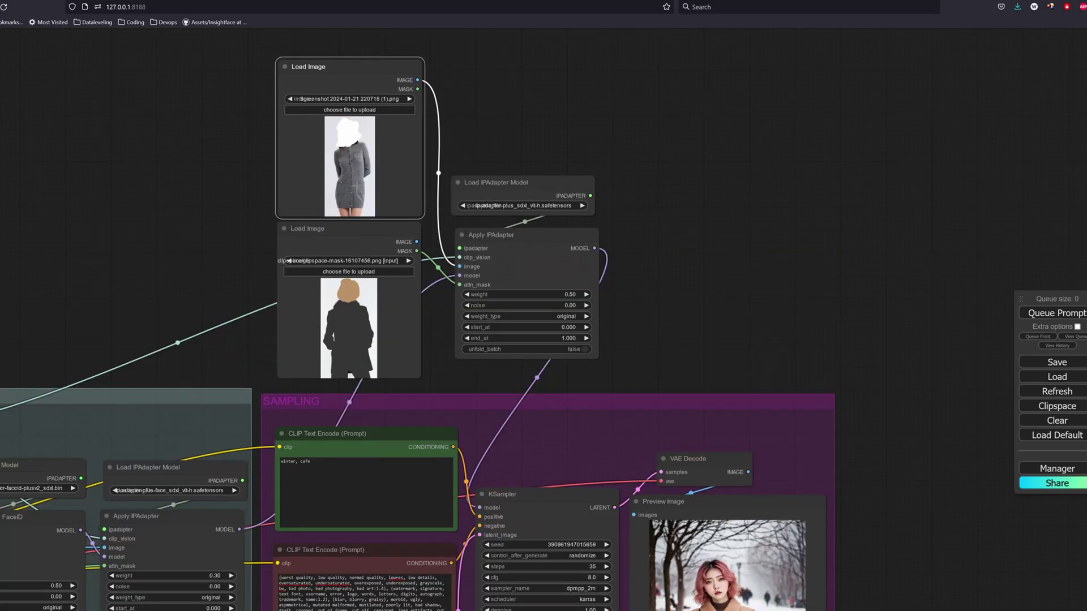
right_click(342, 143)
left_click(368, 305)
right_click(353, 308)
left_click(378, 481)
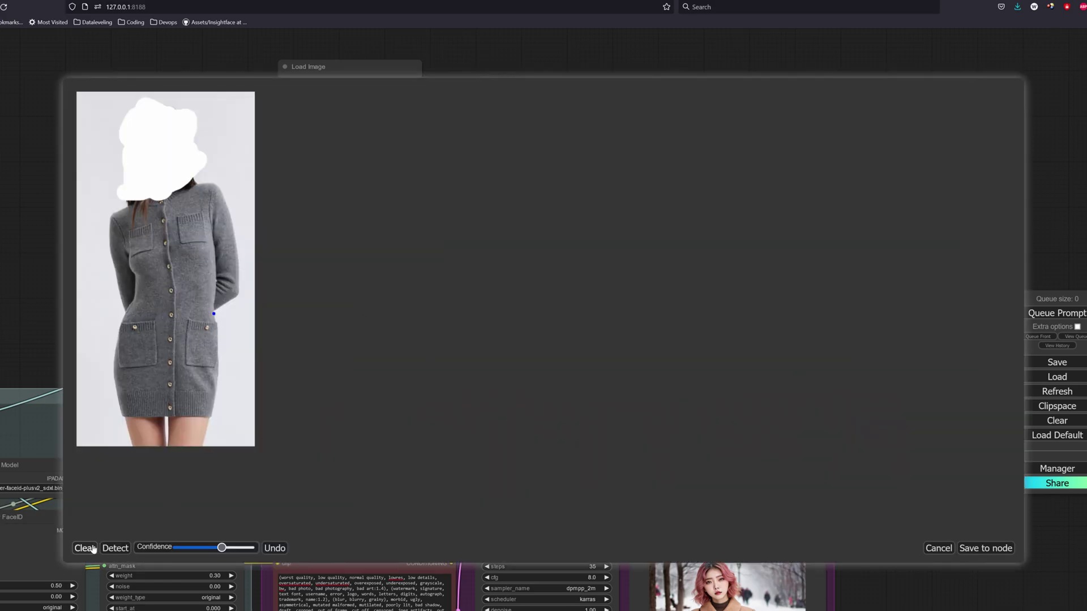
Detect the dress mask from the placed point, save it to the node, and erase the head area from it in the MaskEditor
left_click(115, 548)
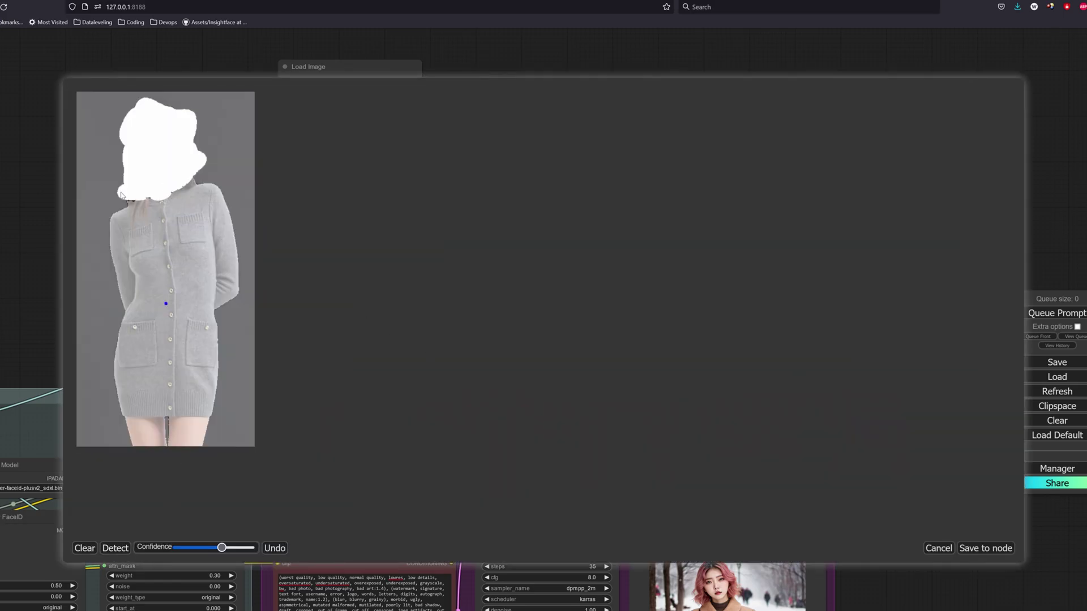
left_click(985, 548)
right_click(355, 309)
left_click(374, 498)
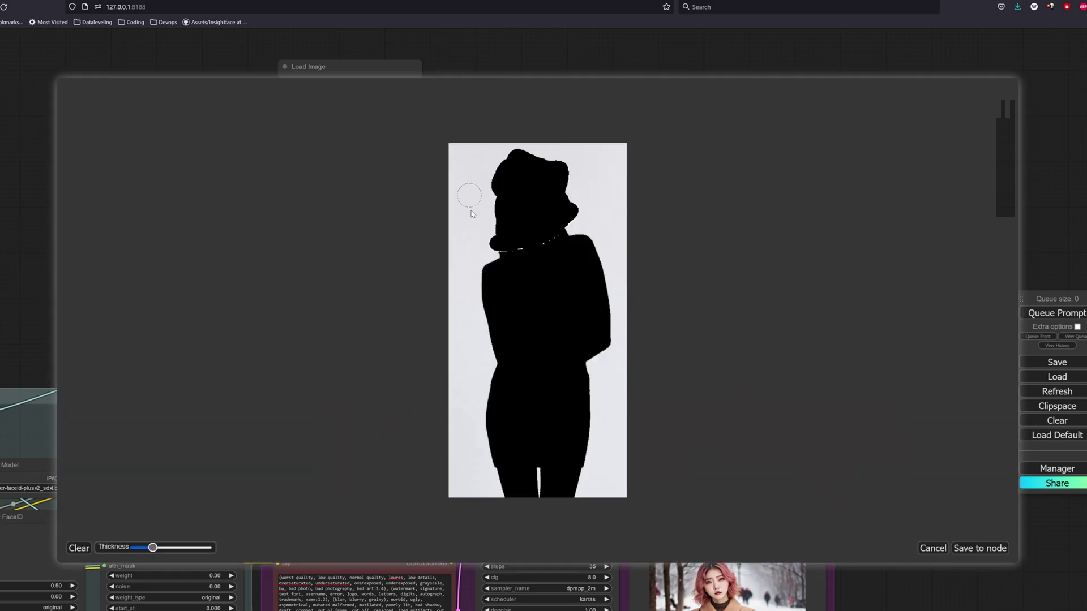
mouse_move(493, 238)
left_mouse_down()
mouse_move(561, 209)
mouse_move(510, 215)
mouse_move(536, 218)
left_mouse_up()
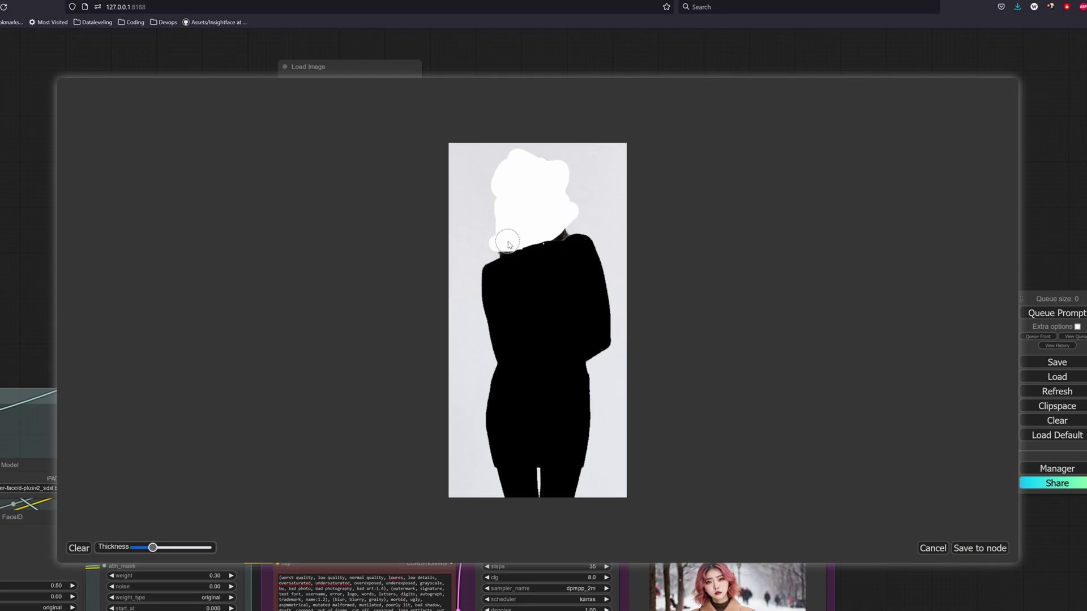
left_click(971, 549)
Generate two images of the character with the new dress reference and its mask
left_click_drag(680, 299, 701, 102)
left_click(1051, 314)
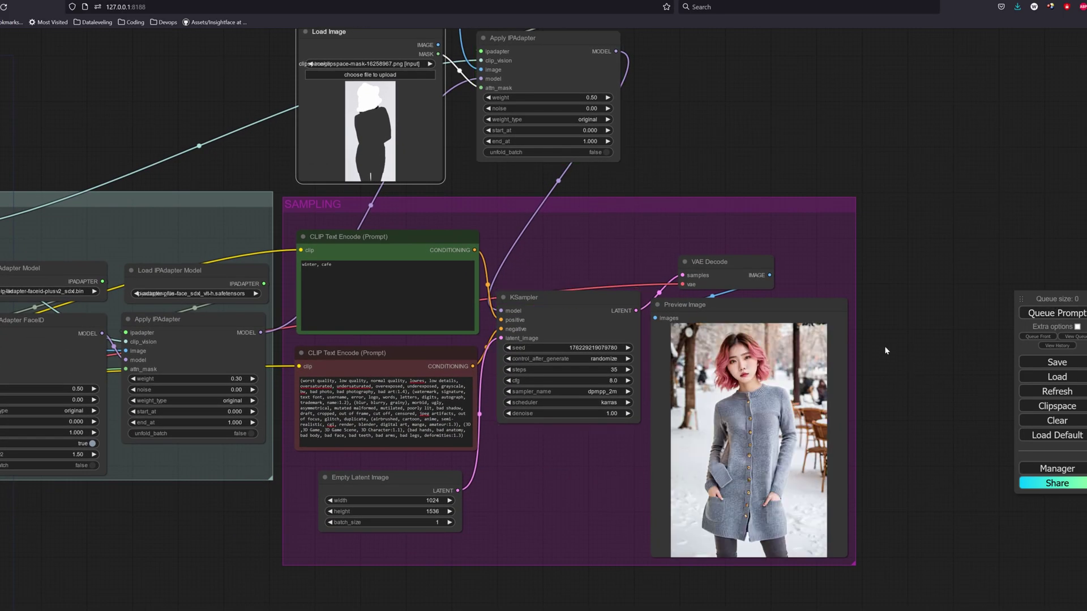
left_click(1057, 313)
Replace the positive prompt with "park" and generate an image
left_click_drag(641, 73, 646, 180)
left_click_drag(822, 261, 893, 52)
left_click(532, 232)
key("ctrl+a")
type("park")
left_click(1026, 317)
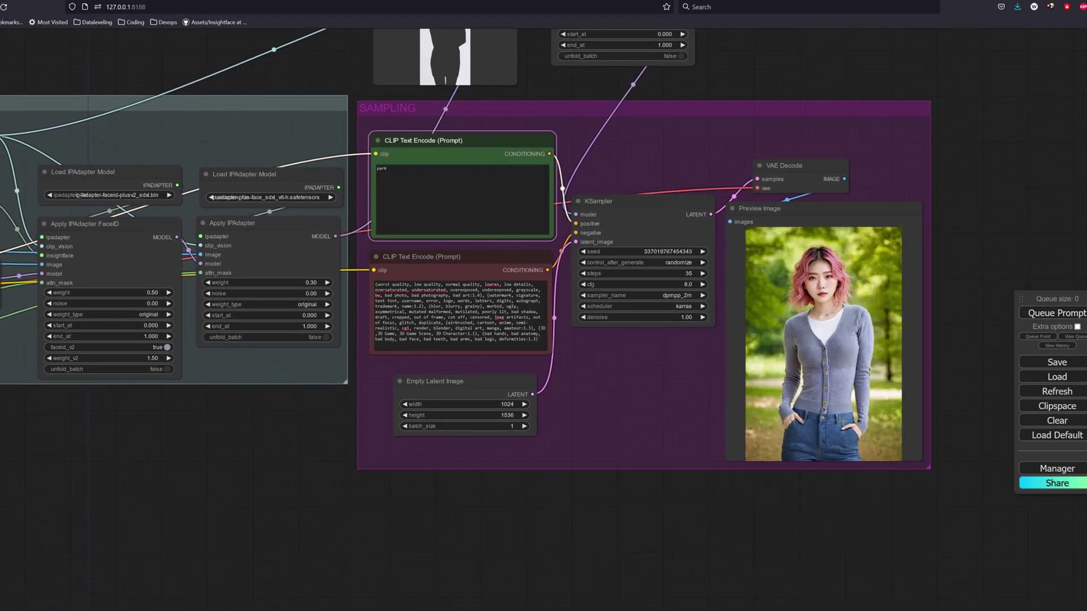
Replace the positive prompt with "beach" and generate an image
left_click(470, 219)
key("ctrl+a")
type("beach")
left_click(1070, 316)
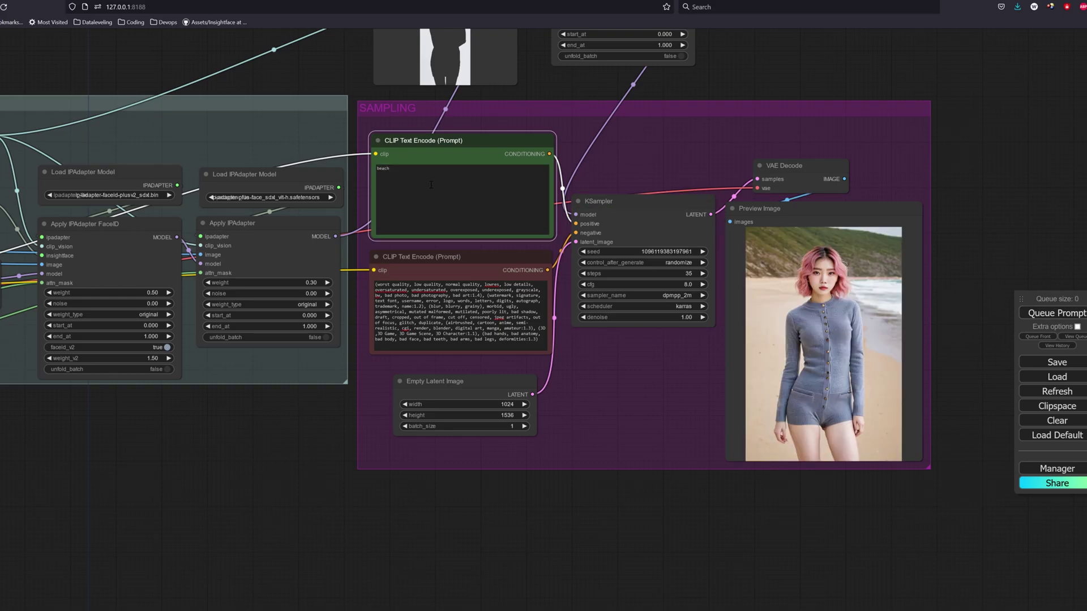
Group the two clothes Load Image nodes with their Load IPAdapter Model and Apply IPAdapter nodes
left_click_drag(782, 72, 799, 355)
left_click(601, 193)
left_click(486, 69)
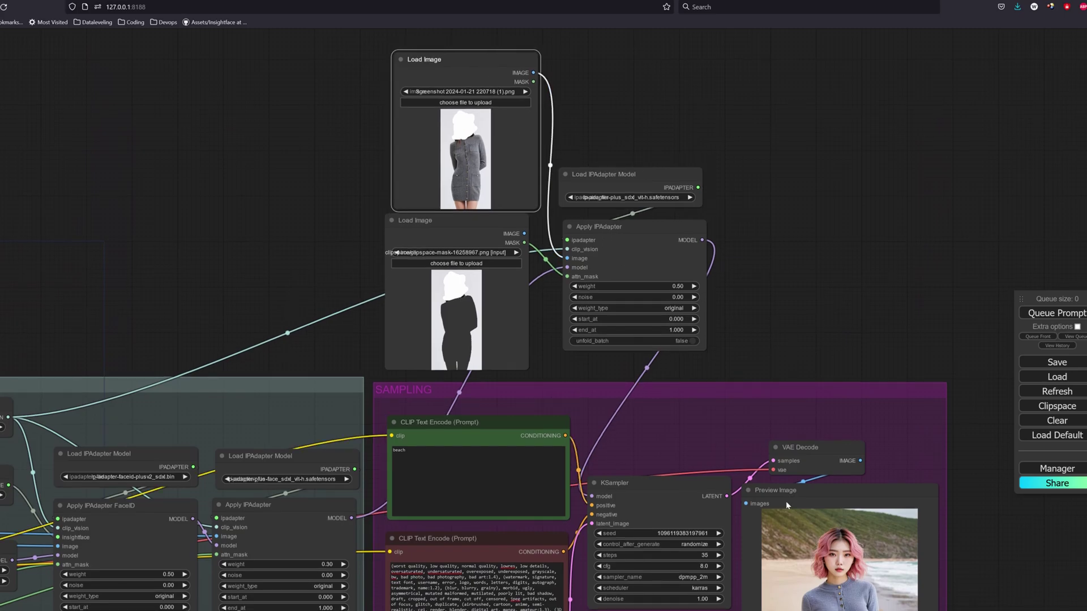
left_click_drag(497, 231, 504, 235)
left_click(608, 230, "shift")
left_click(614, 191, "shift")
left_click(472, 80, "shift")
right_click(616, 90)
left_click(651, 138)
Title the new group IPADAPTER CLOTHES and color it green
right_click(641, 109)
left_click(651, 225)
left_click(728, 227)
type("IP ADAPTER CLOTHES")
key("Return")
right_click(655, 117)
left_click(668, 229)
left_click(736, 238)
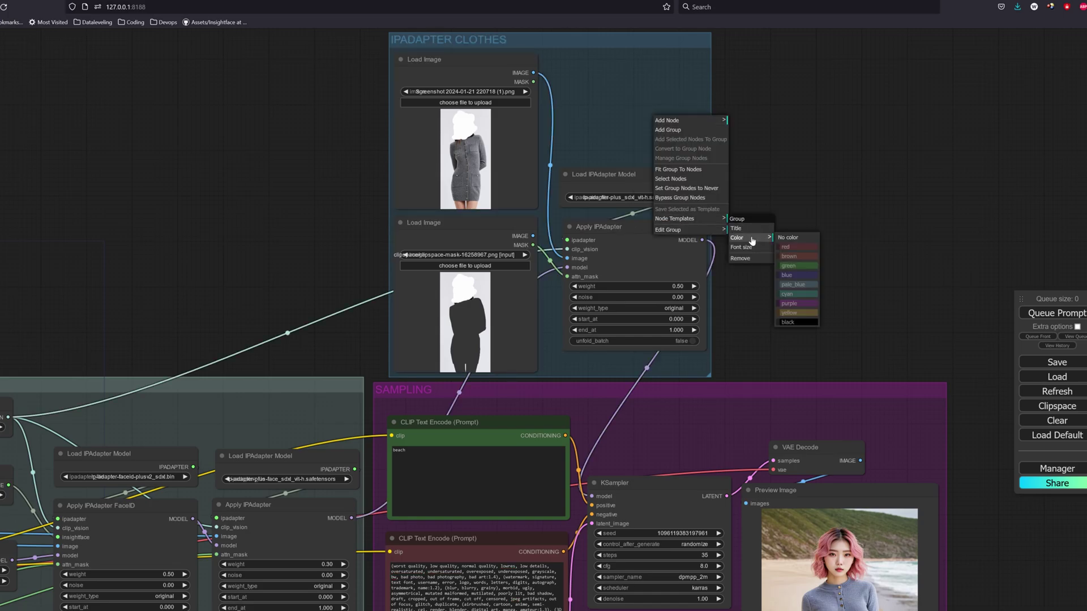
left_click(795, 266)
Add a Load Image node for the pose reference in the empty canvas below the SAMPLING group
left_click_drag(1024, 557, 991, 240)
left_click_drag(553, 501, 554, 365)
right_click(457, 357)
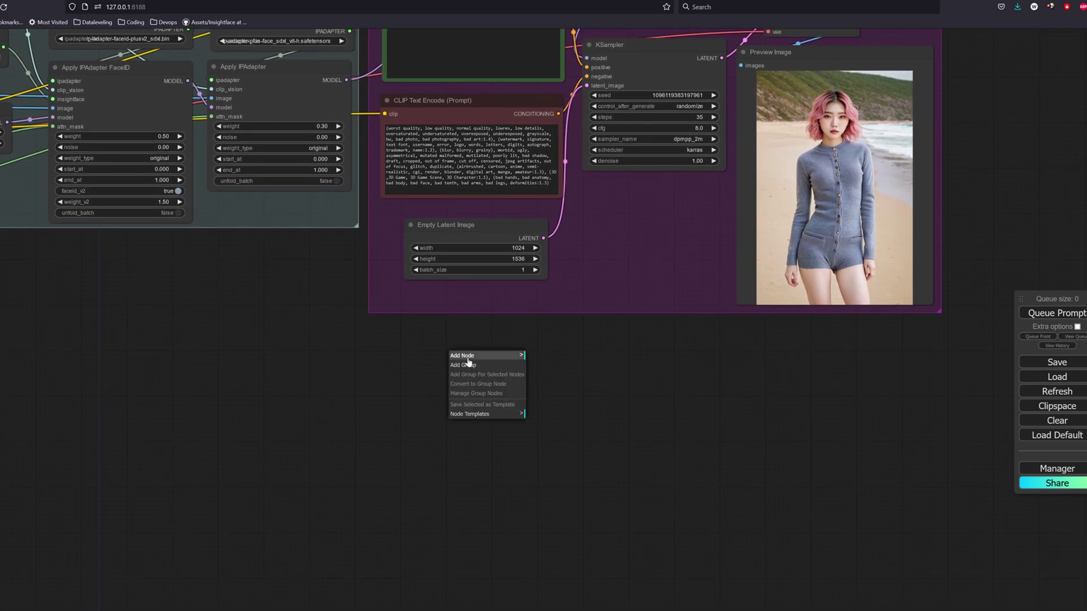
double_click(407, 355)
type("load")
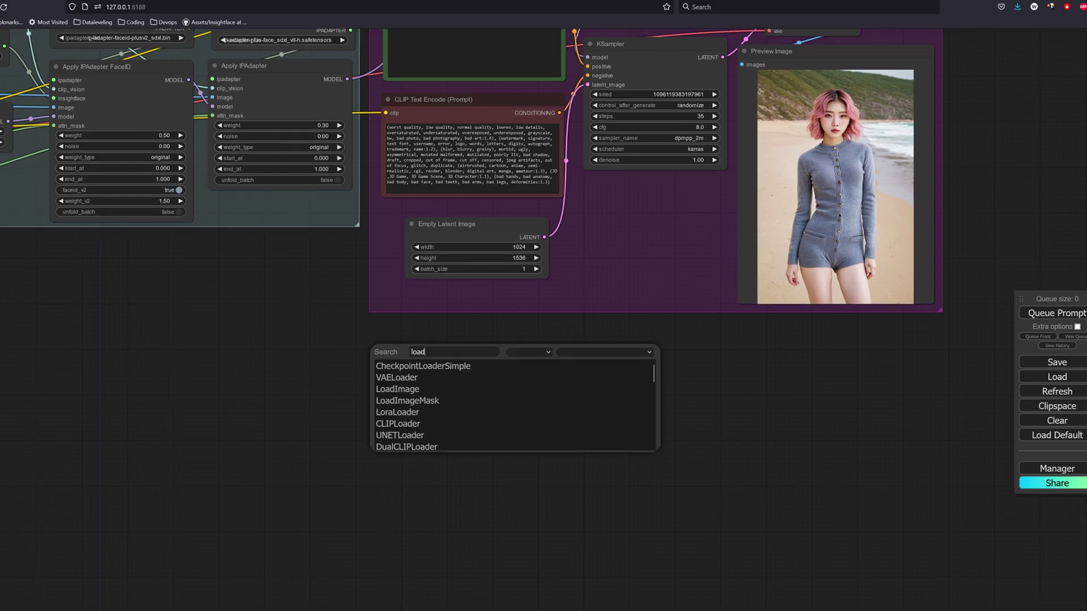
left_click(412, 390)
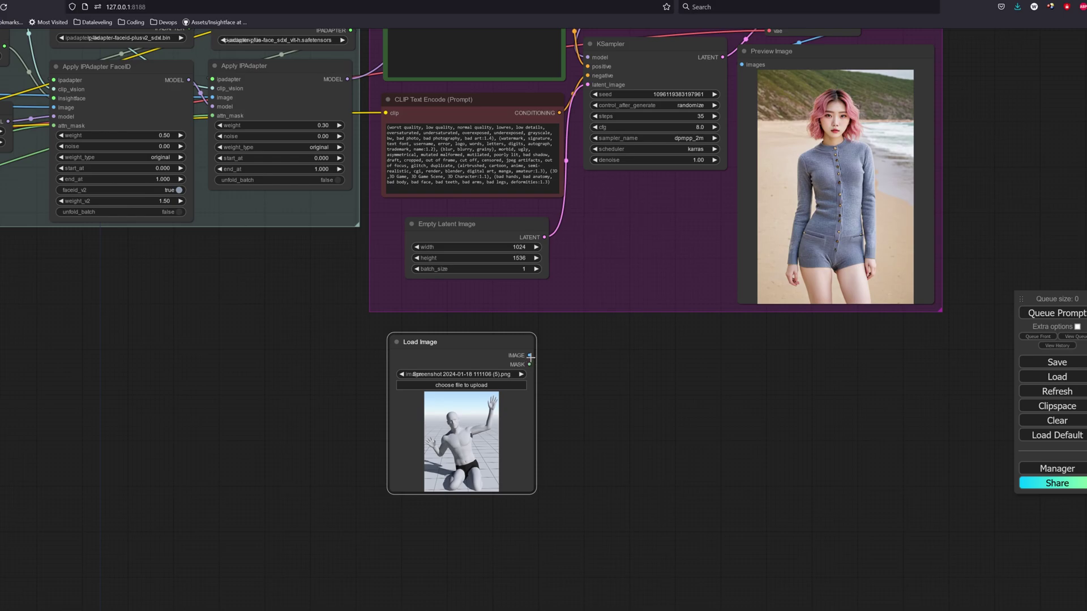
Add a DWPose Estimator node and feed it the pose reference's Load Image output
right_click(648, 367)
left_click(657, 366)
left_click(752, 479)
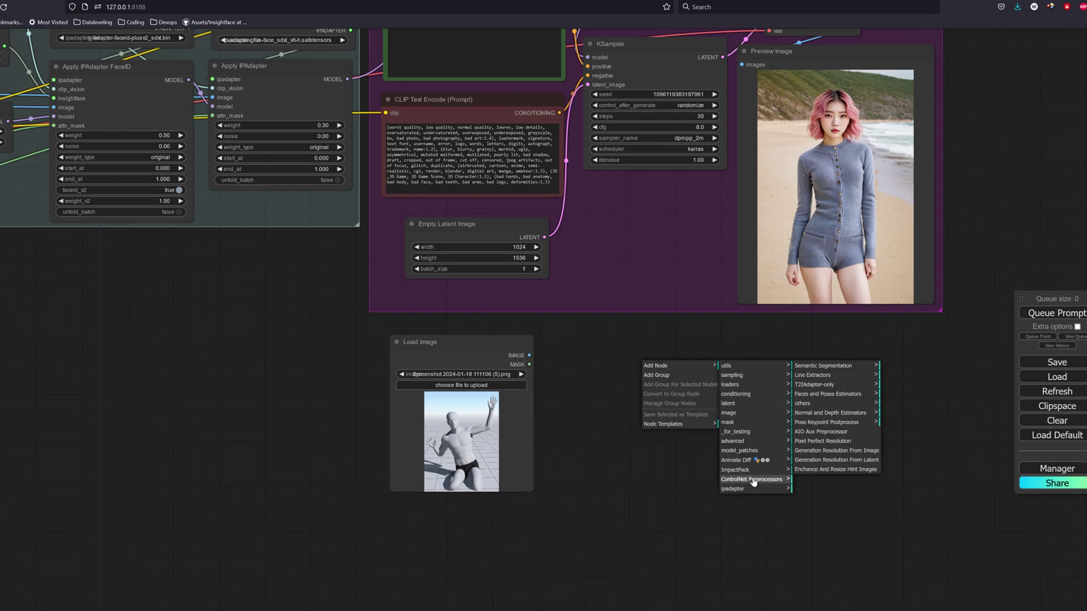
left_click(838, 395)
left_click(908, 376)
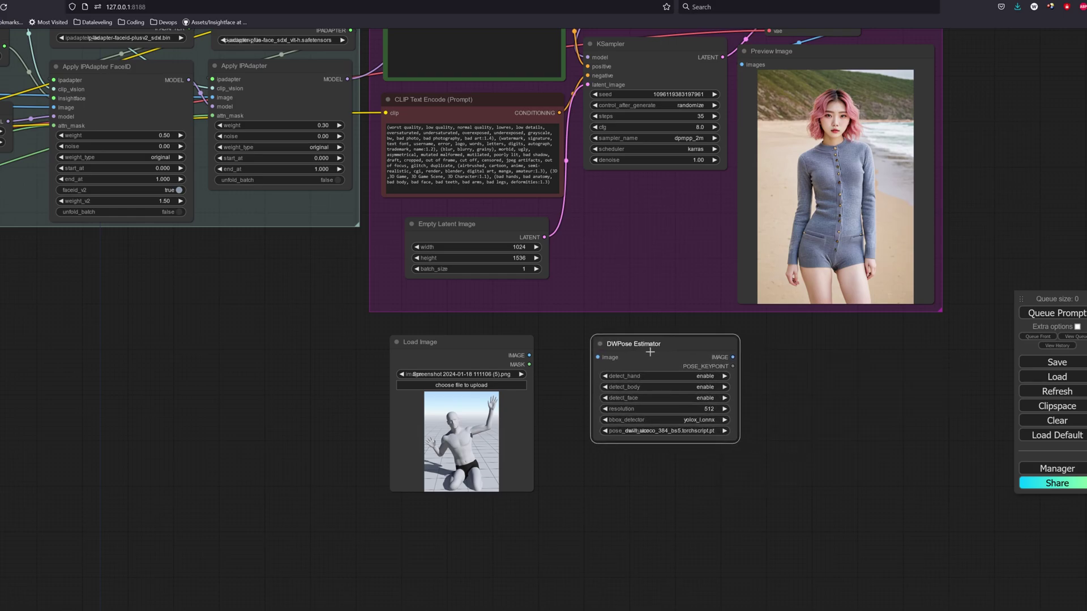
left_click_drag(530, 357, 598, 357)
left_click_drag(633, 481, 644, 445)
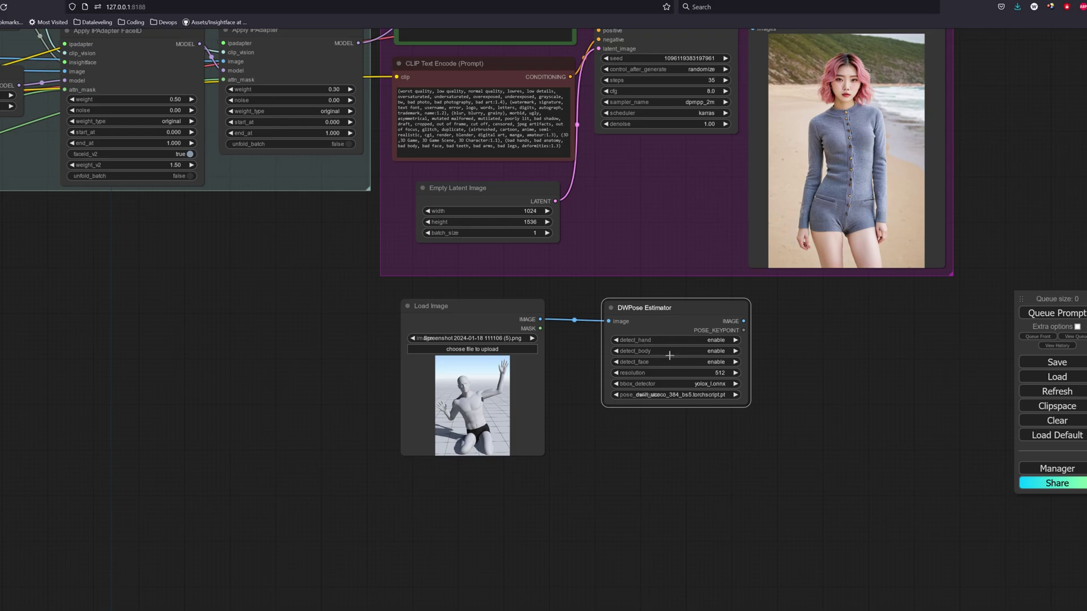
Disable detect_face in the DWPose Estimator and set its resolution to 1024
left_click(722, 362)
left_click(733, 376)
left_click_drag(691, 327, 687, 324)
left_click(716, 371)
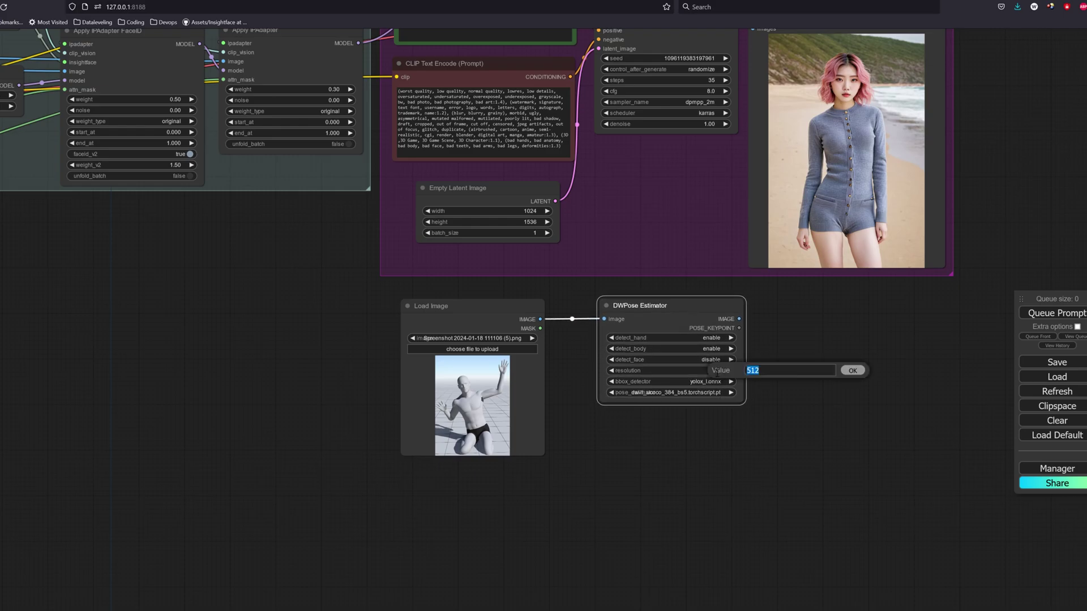
type("1024")
key("Return")
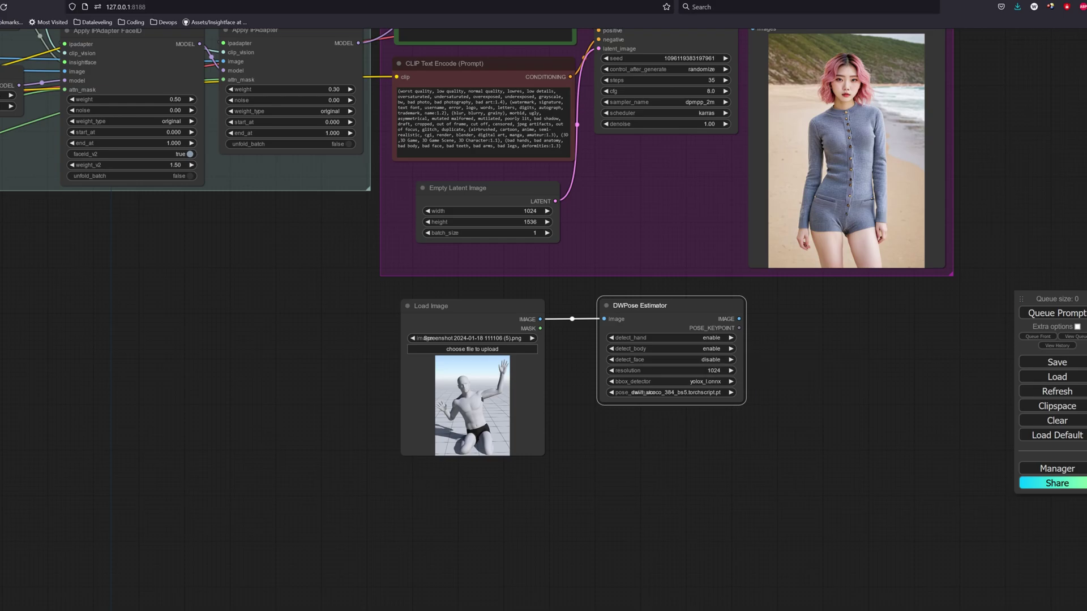
Choose yolox_l.onnx as the DWPose Estimator's bbox_detector and dw-ll_ucoco_384.onnx as its pose_estimator
left_click(699, 383)
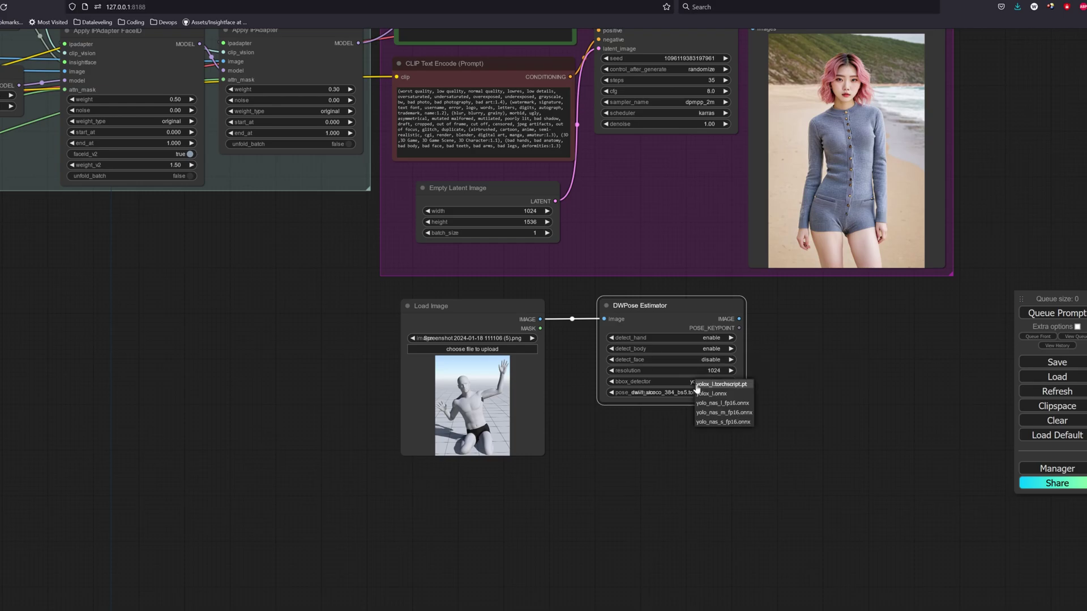
left_click(727, 395)
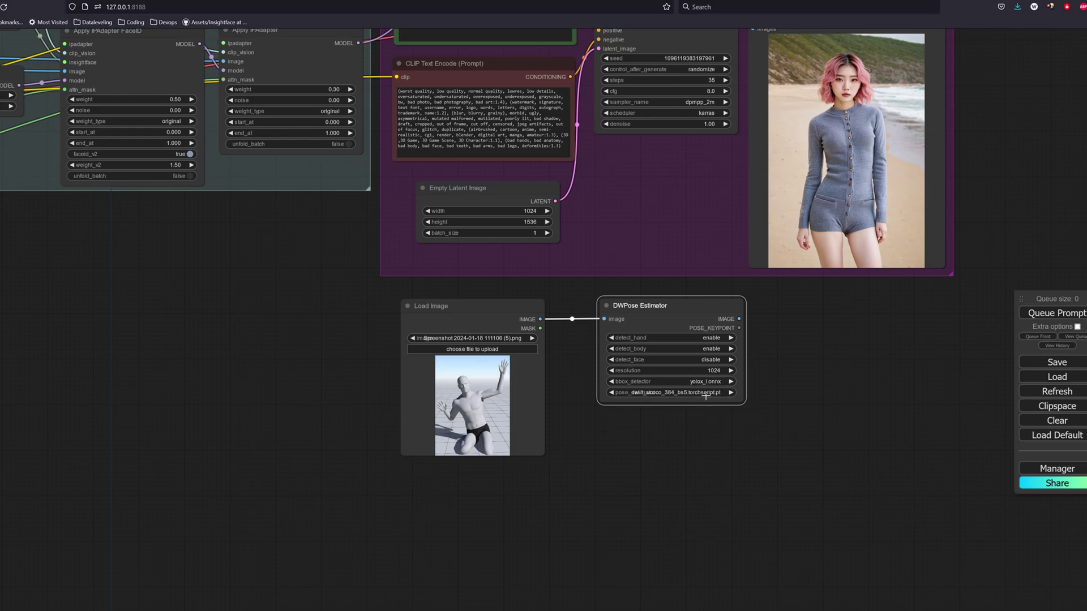
left_click(705, 396)
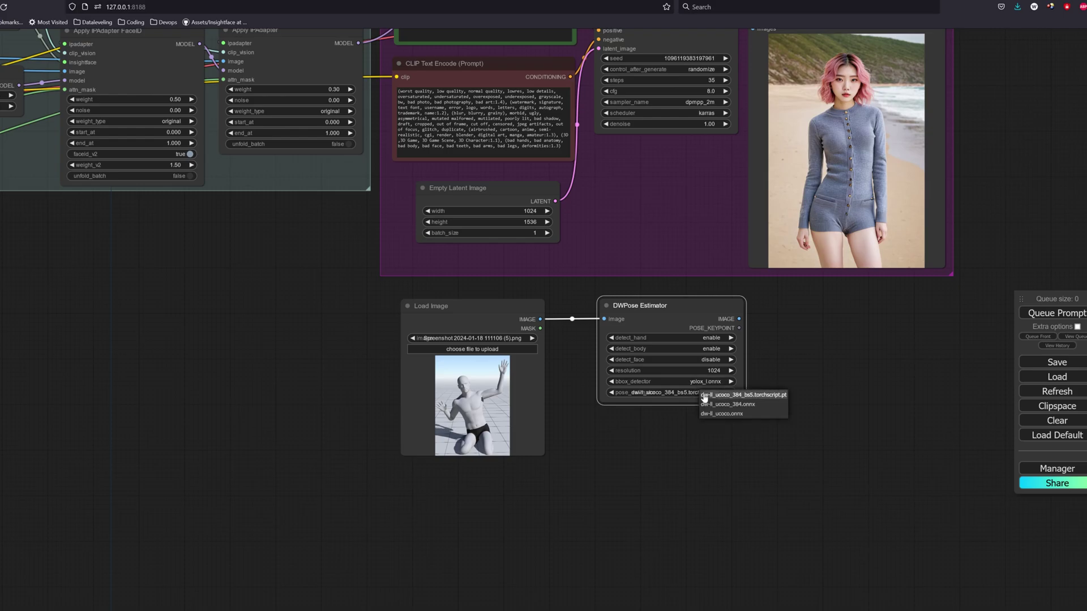
left_click(747, 404)
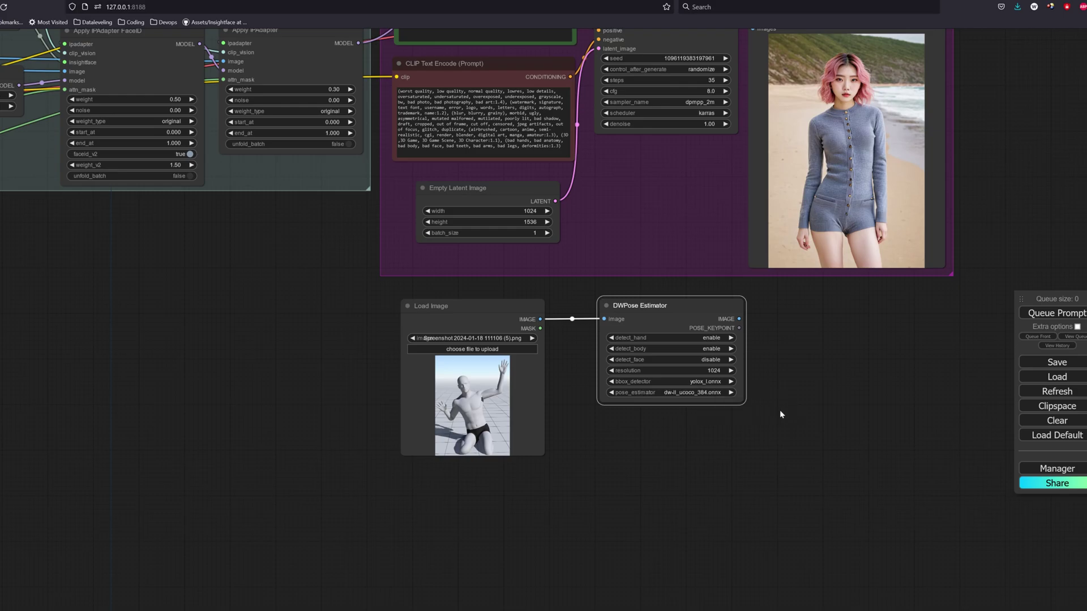
Attach a Preview Image node to the DWPose Estimator's image output and generate with the KSampler seed set to fixed
left_click_drag(741, 321, 409, 470)
left_click(566, 539)
left_click(700, 69)
left_click(1039, 314)
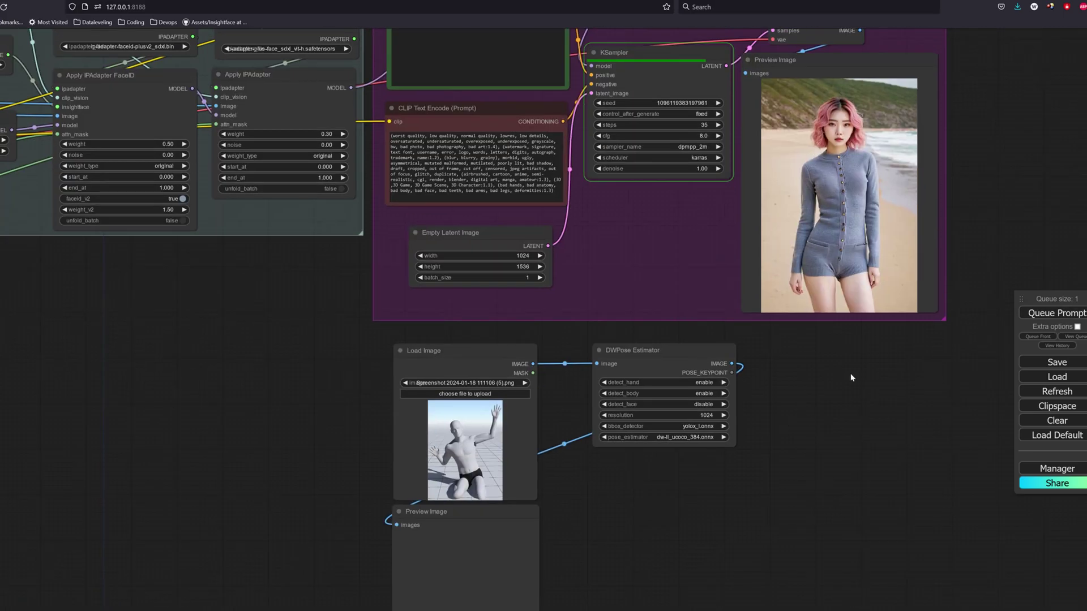
Add Apply ControlNet and Load ControlNet Model nodes, feeding the ControlNet model and DWPose image into Apply ControlNet
left_click_drag(851, 373, 848, 285)
left_click_drag(541, 473, 438, 599)
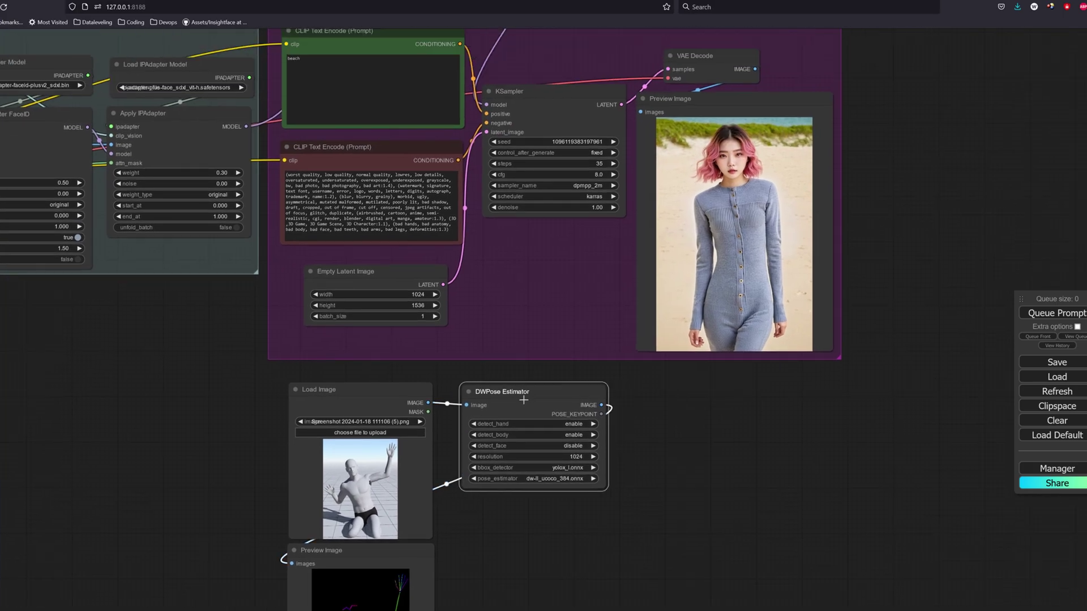
double_click(682, 514)
type("control")
left_click(708, 528)
left_click_drag(774, 520, 695, 436)
left_click_drag(633, 447, 629, 493)
left_click(660, 524)
left_click_drag(695, 488, 495, 428)
Load SDXL\thibaud_xl_openpose_256lora.safetensors as the ControlNet model and connect Apply ControlNet's conditioning to KSampler's positive input
left_click(542, 451)
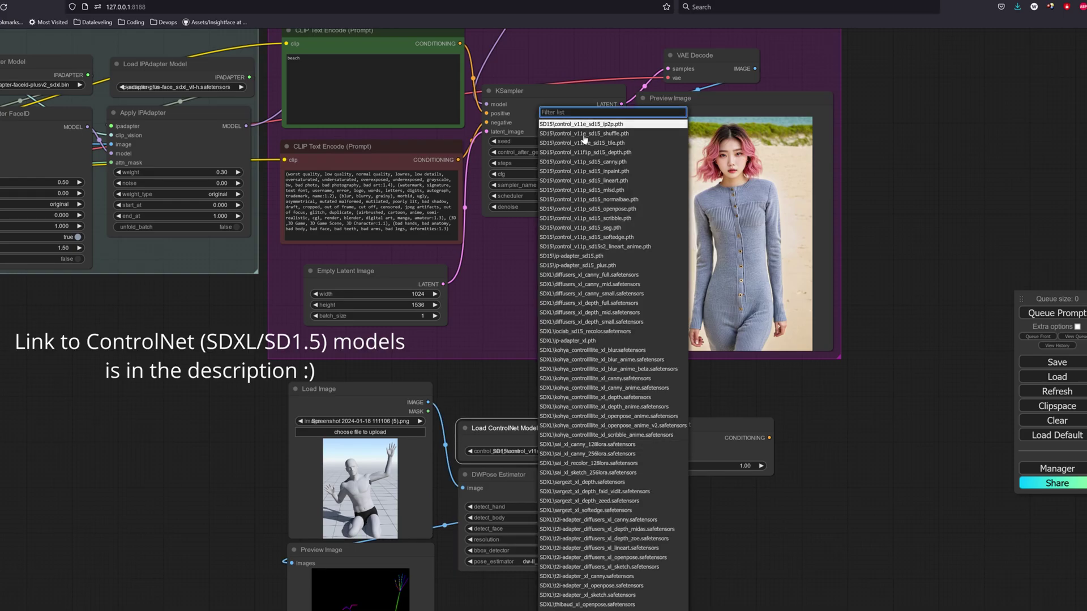
scroll(595, 566, "up", 3)
scroll(601, 580, "down", 5)
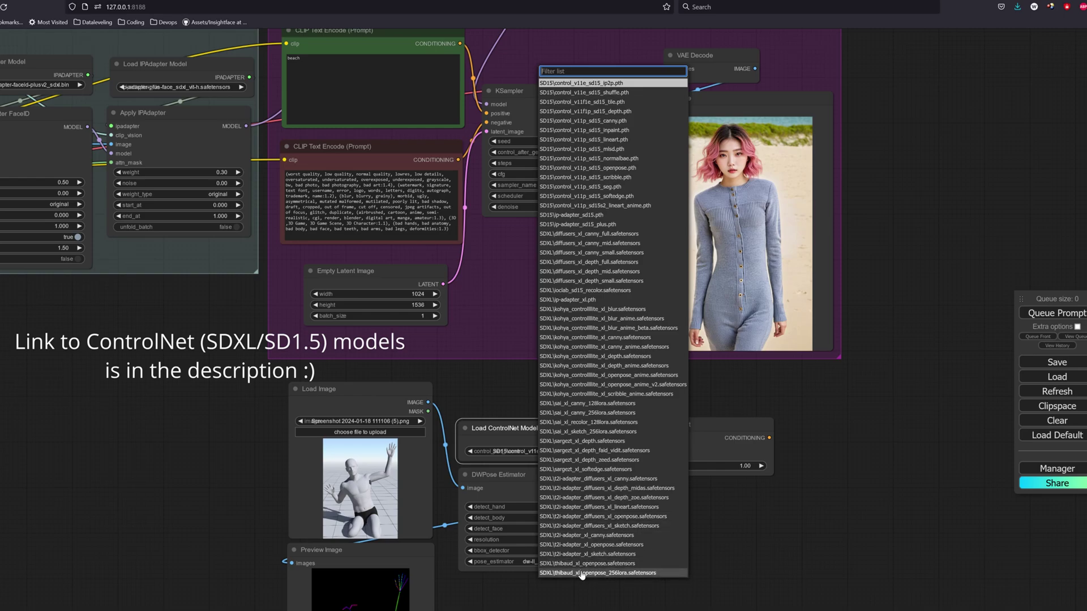
left_click(582, 573)
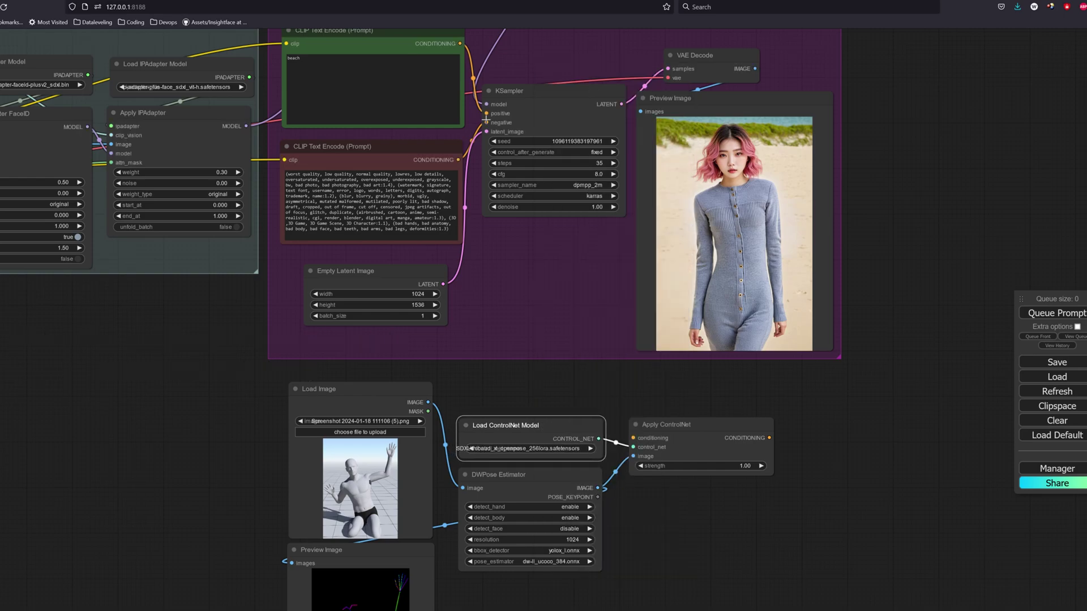
left_click_drag(770, 438, 487, 114)
Group the pose and ControlNet nodes and title the group CONTROLNET
left_click_drag(283, 375, 785, 575)
right_click(746, 522)
left_click(778, 568)
right_click(652, 496)
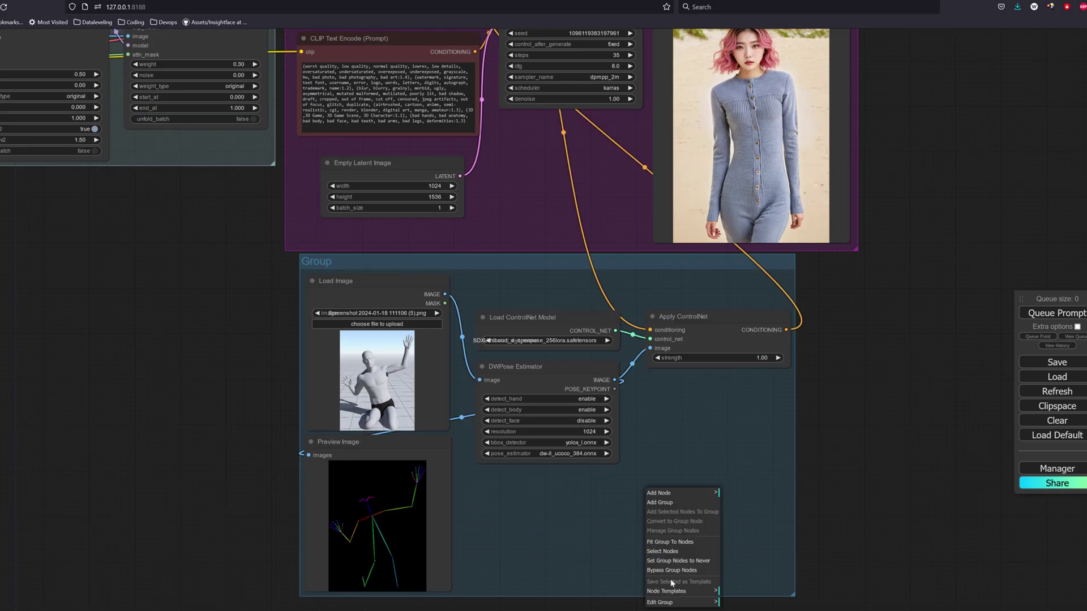
left_click(665, 602)
left_click(736, 575)
type("CONTROLNET")
key("Return")
Set the Apply ControlNet strength to 0.80 and generate an image with the pose
left_click_drag(523, 271, 418, 322)
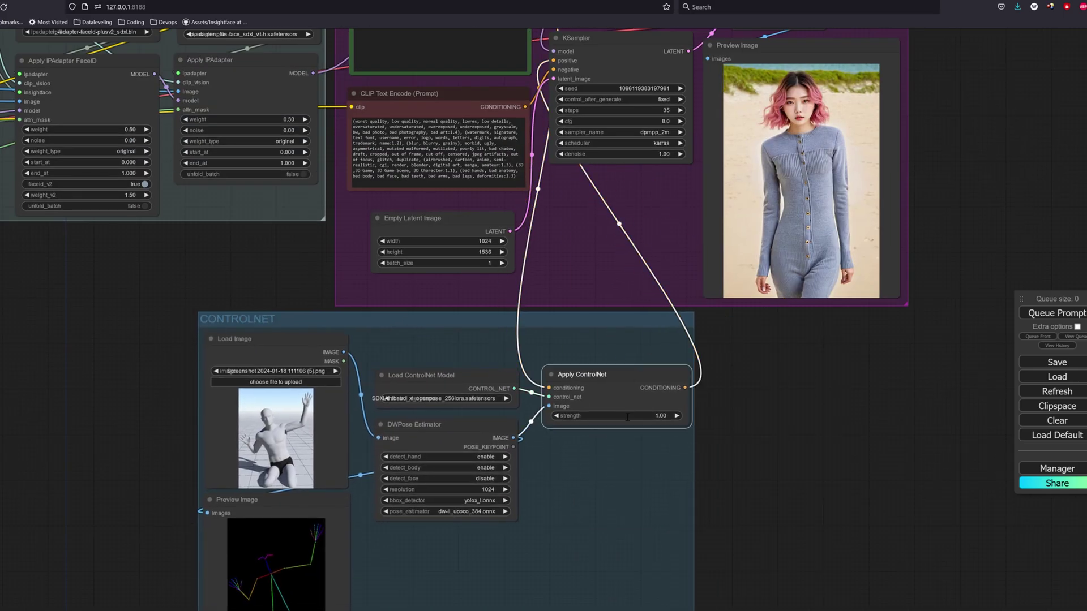
left_click(628, 417)
type("0.8")
key("Return")
left_click_drag(786, 360, 764, 449)
left_click(1043, 316)
Set KSampler's control_after_generate to randomize and generate another image
left_click_drag(923, 142, 928, 229)
left_click_drag(922, 317, 976, 260)
left_click(707, 206)
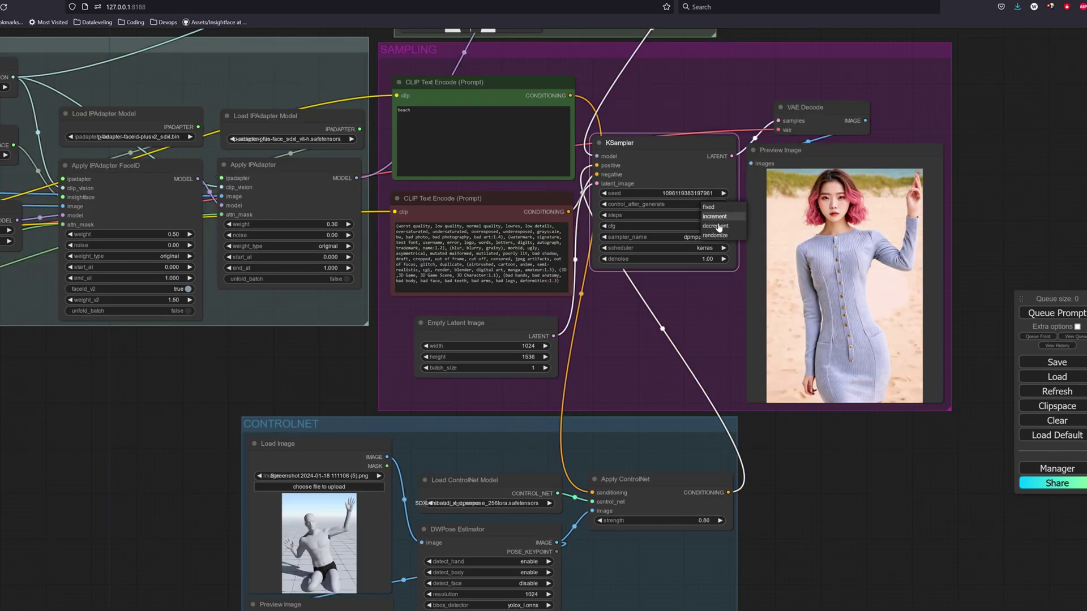
left_click(715, 235)
left_click(1055, 315)
left_click_drag(821, 482, 877, 433)
left_click(755, 431)
left_click(1047, 314)
left_click(878, 447)
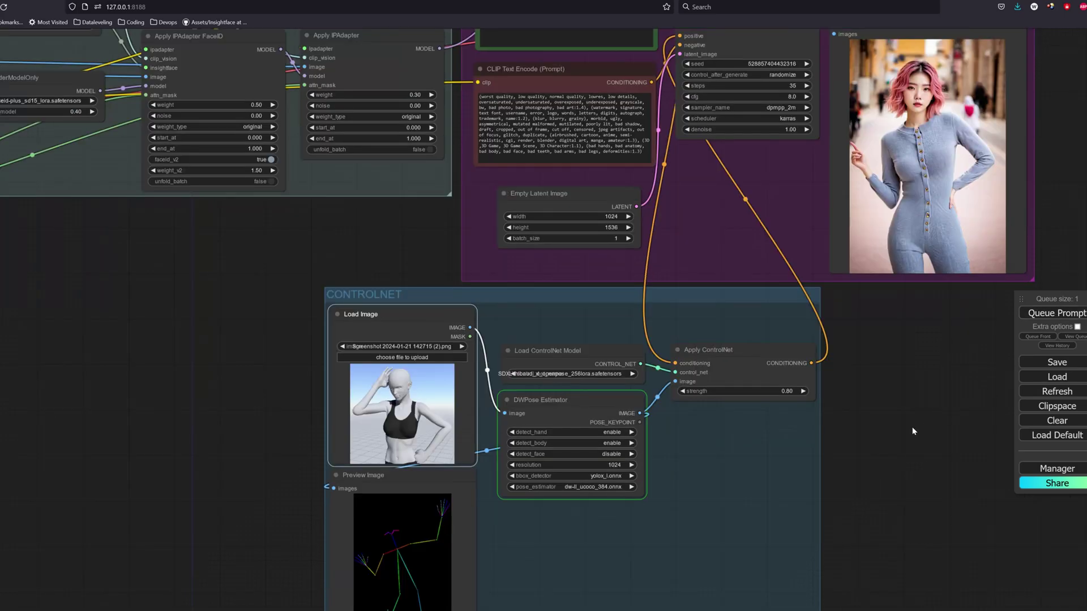
left_click_drag(913, 426, 833, 409)
left_click(1042, 313)
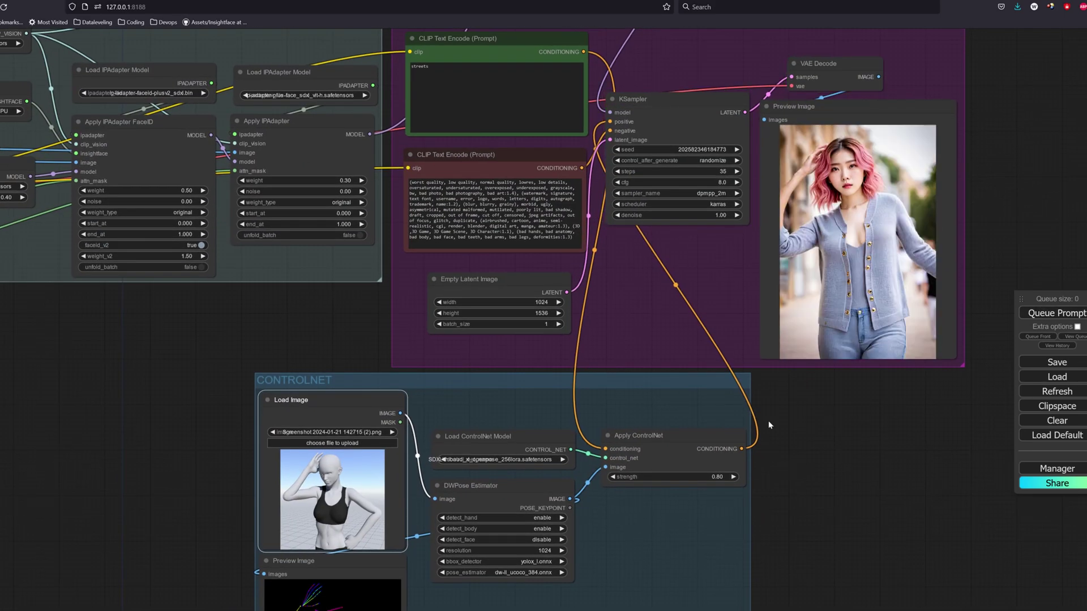
left_click_drag(840, 420, 873, 460)
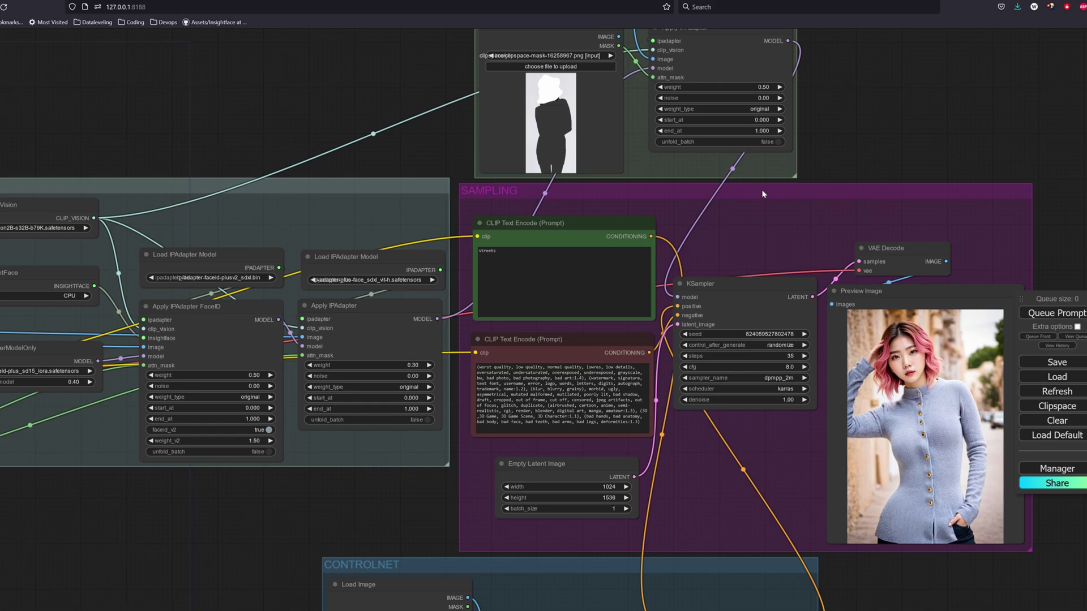
Select all nodes in the SAMPLING group and bypass them
right_click(740, 218)
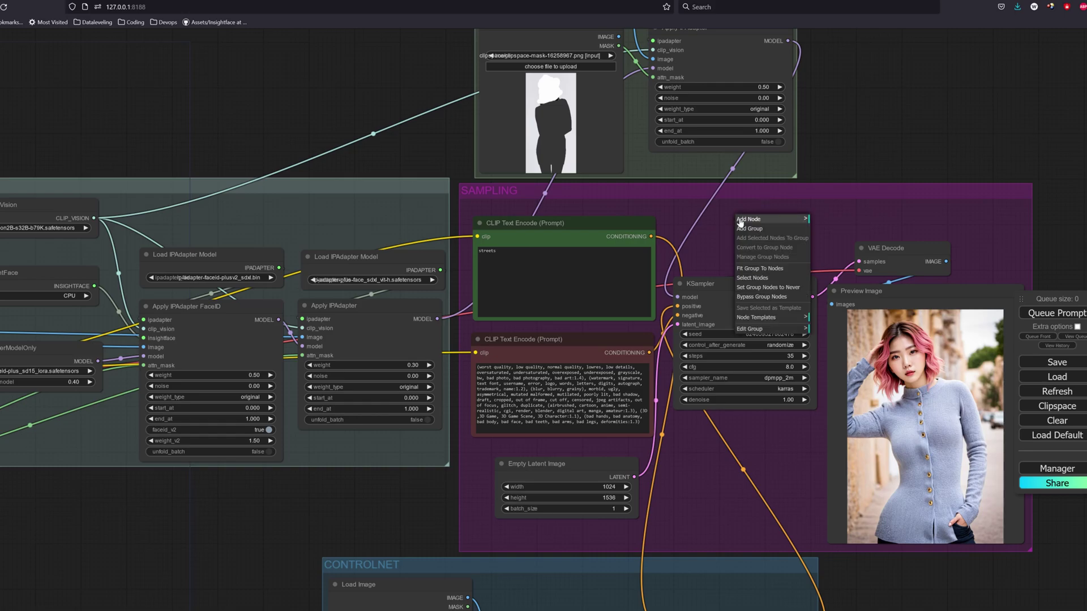
left_click(763, 278)
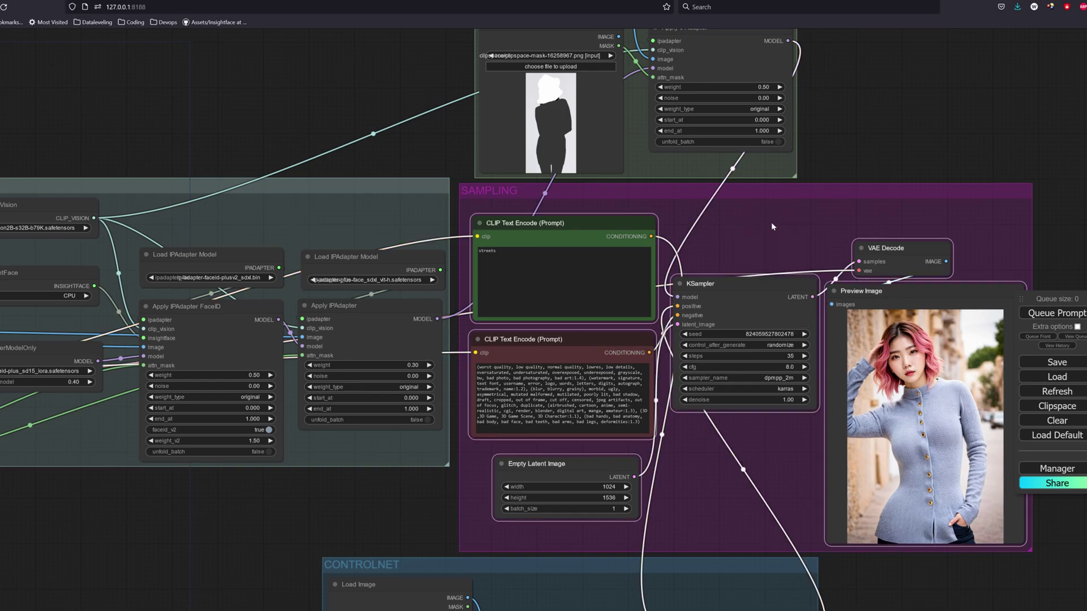
key("ctrl+b")
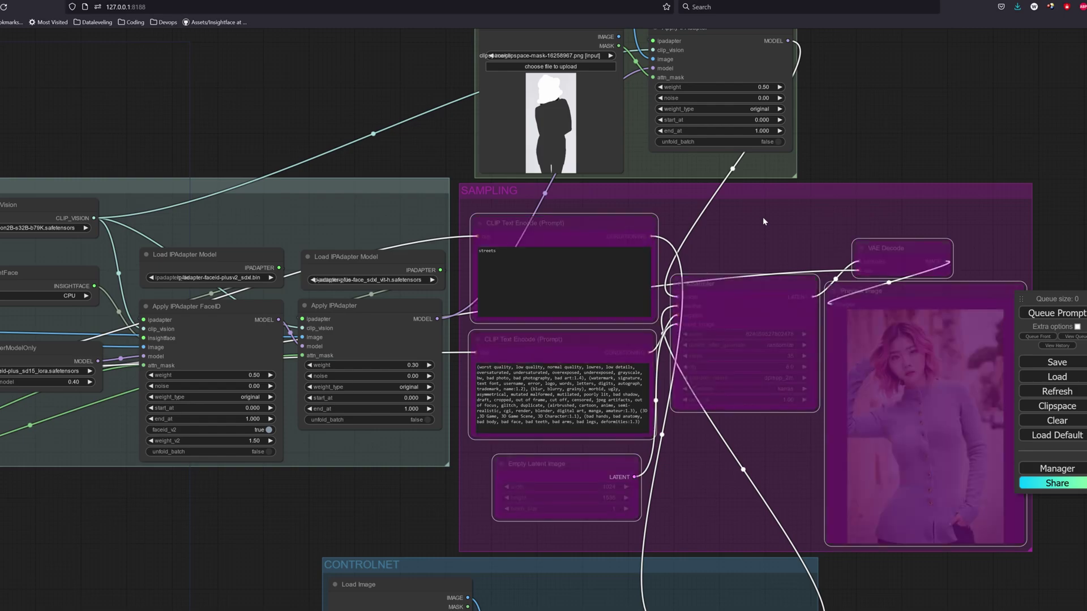
Switch the checkpoint in the GET FACE group to epicrealism_naturalSinRC1VAE.safetensors
left_click(233, 86)
left_click_drag(213, 101, 845, 106)
left_click_drag(507, 95, 882, 85)
left_click_drag(168, 425, 706, 456)
left_click(56, 319)
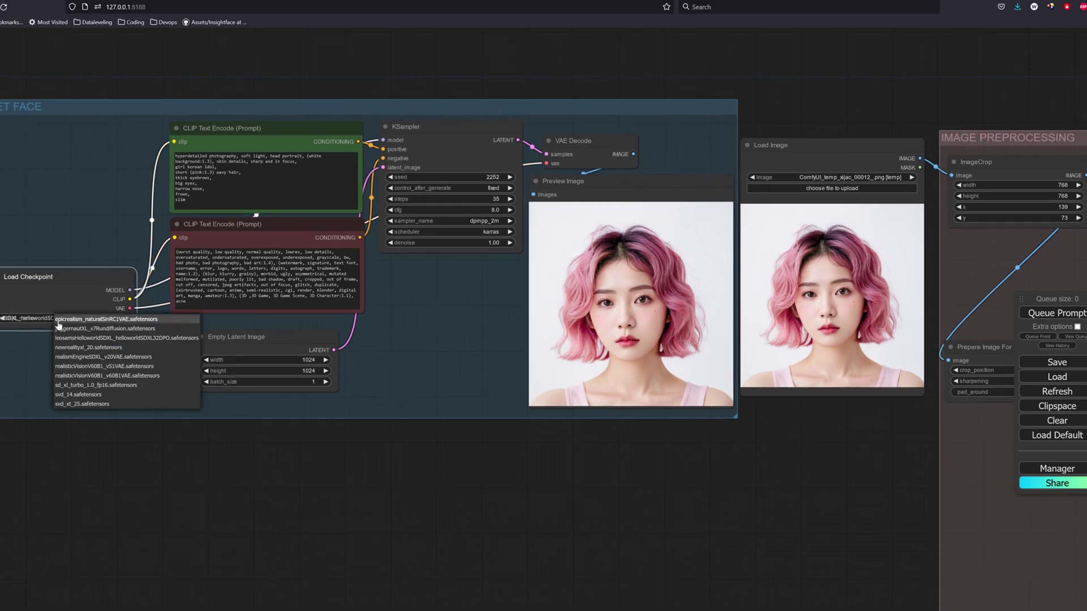
left_click(90, 320)
Set the width and height of the GET FACE group's Empty Latent Image to 512
left_click(305, 361)
type("512")
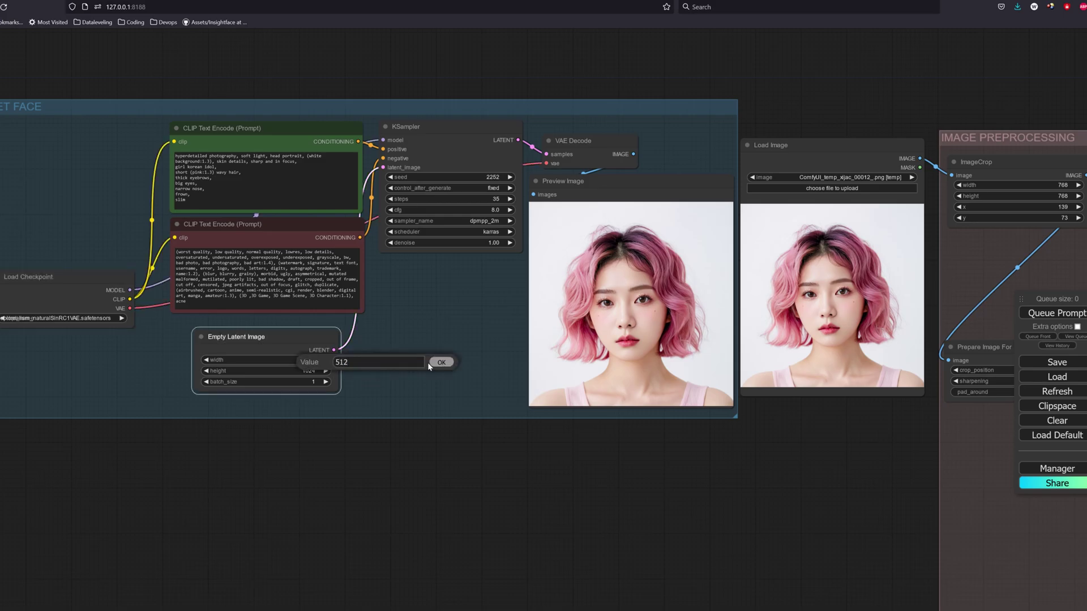
left_click(433, 364)
left_click(307, 372)
type("512")
left_click(435, 371)
Copy the newly generated face preview into the Load Image node beside the GET FACE group
left_click_drag(585, 468, 489, 467)
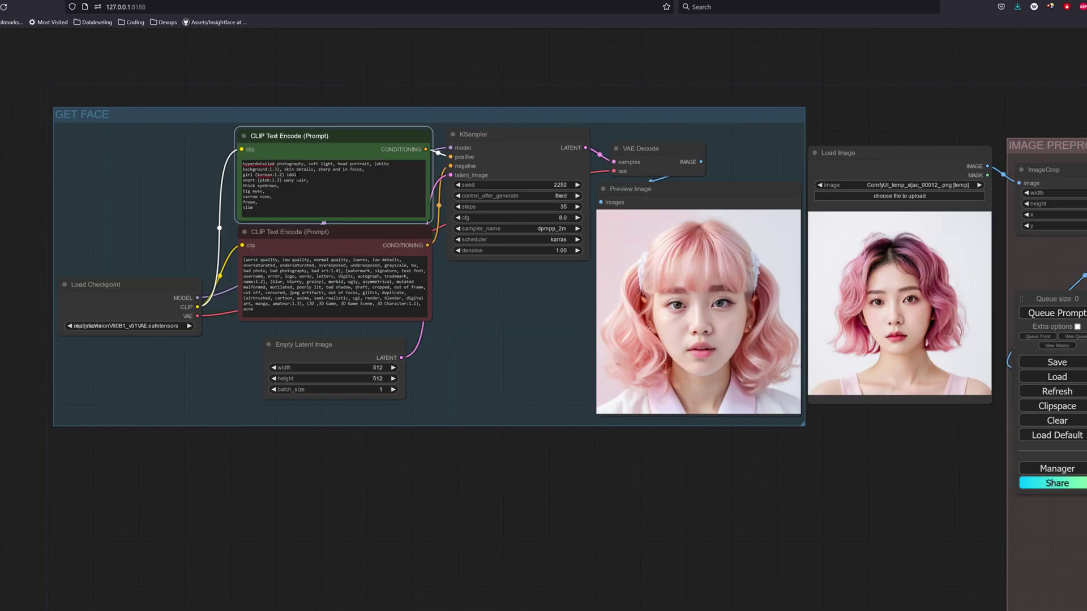
right_click(332, 205)
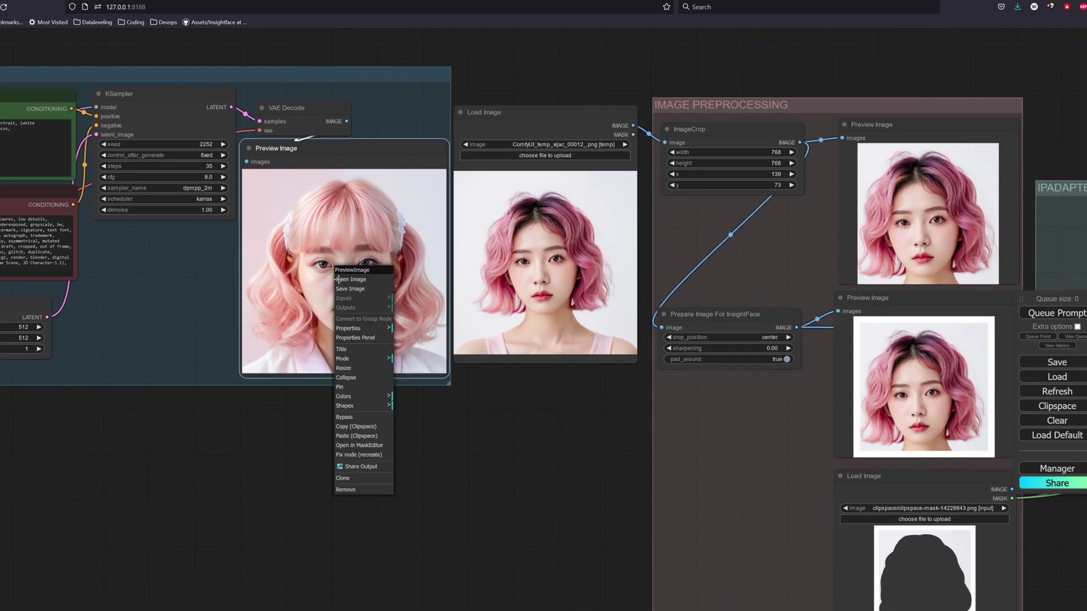
left_click(348, 249)
key("ctrl+v")
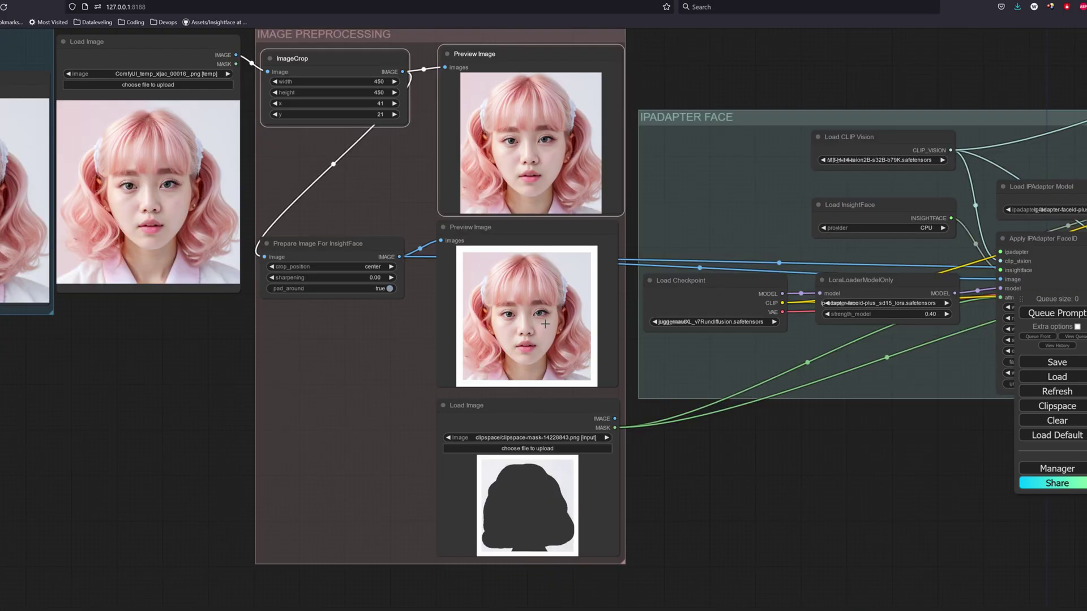
Copy the preview from Prepare Image For InsightFace into the Load Image node that supplies the face mask
right_click(545, 324)
right_click(546, 482)
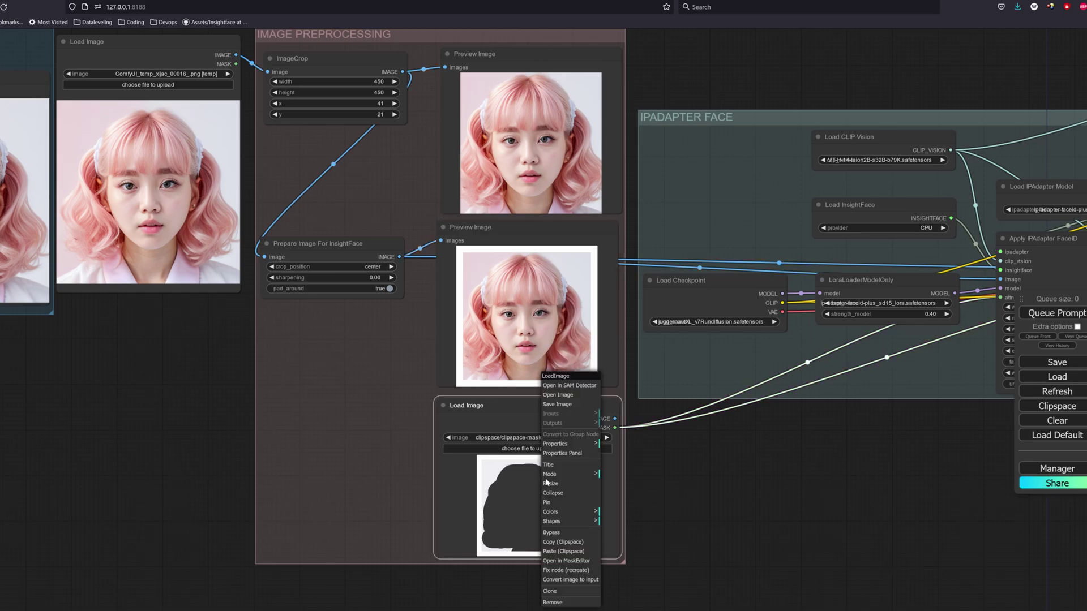
left_click(564, 552)
right_click(524, 493)
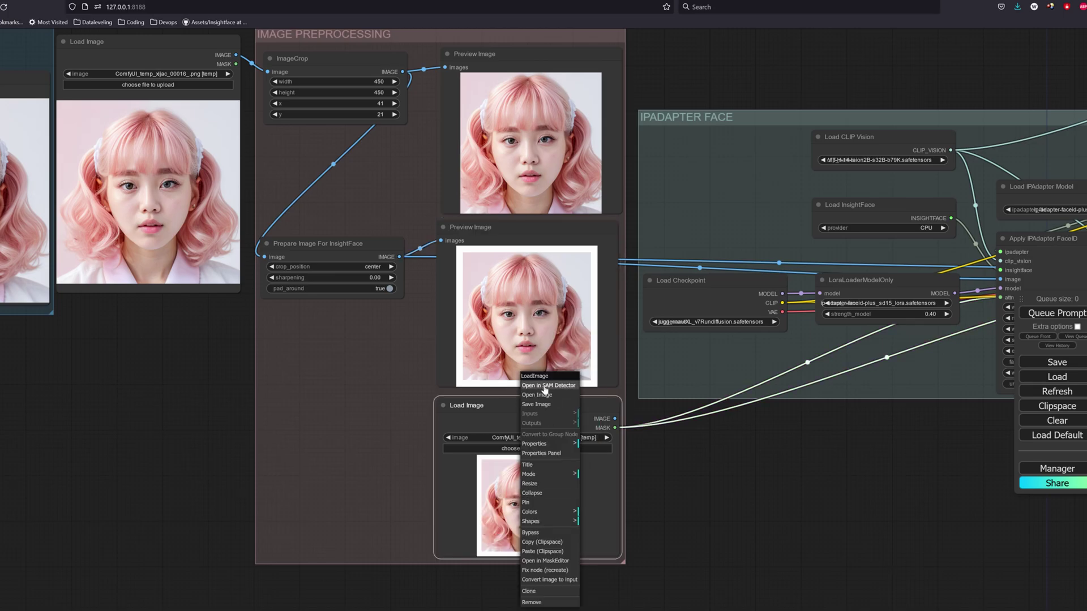
left_click(544, 404)
left_click(115, 548)
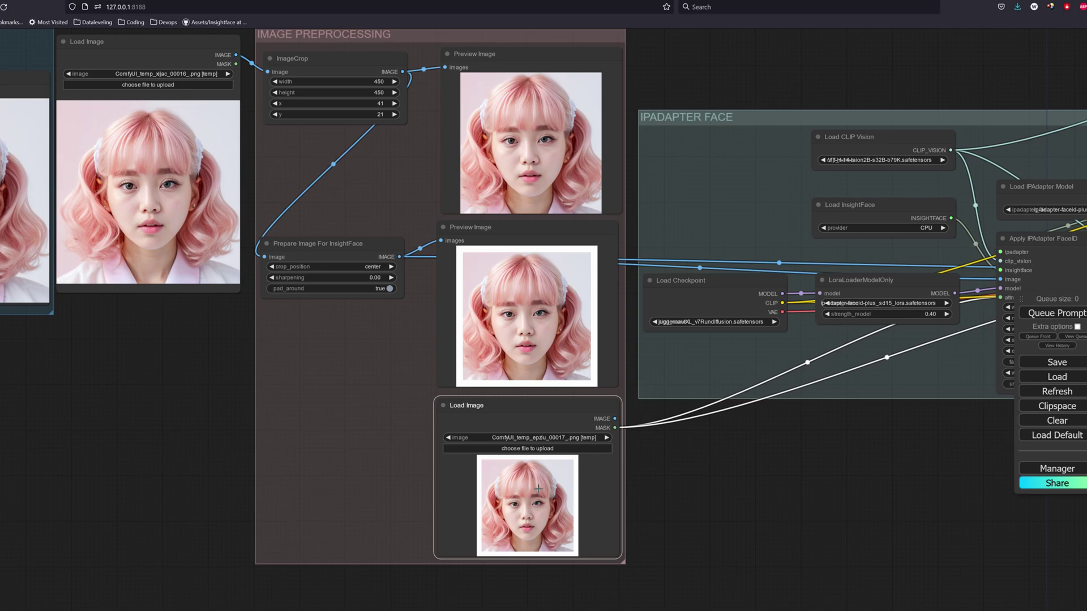
Paint a mask over the head and hair of the copied face in MaskEditor and save it to the node
right_click(530, 487)
left_click(565, 567)
mouse_move(428, 374)
left_mouse_down()
mouse_move(493, 314)
mouse_move(523, 371)
mouse_move(597, 296)
mouse_move(480, 240)
mouse_move(492, 298)
mouse_move(627, 351)
mouse_move(602, 393)
mouse_move(468, 322)
mouse_move(432, 388)
mouse_move(513, 359)
left_mouse_up()
scroll(523, 373, "up", 3)
left_click(979, 548)
In the IPADAPTER FACE group, load the checkpoint realisticVisionV60B1_v51VAE.safetensors and the LoRA ip-adapter-faceid-plusv2_sd15_lora.safetensors
left_click_drag(826, 502, 616, 494)
left_click_drag(835, 453, 523, 476)
left_click(199, 344)
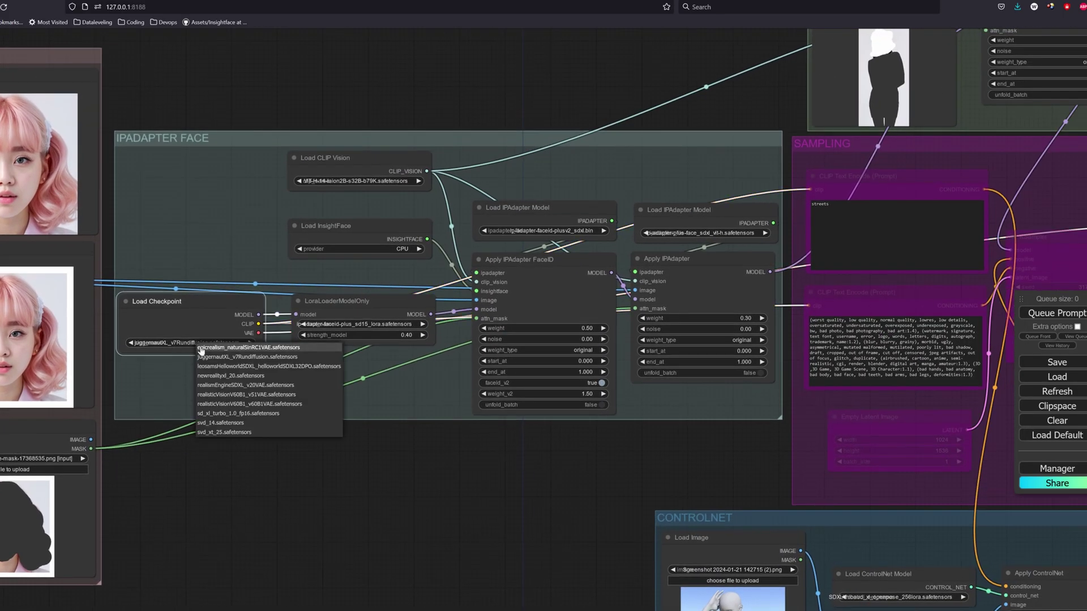
left_click(238, 394)
left_click_drag(453, 459, 367, 458)
left_click(273, 326)
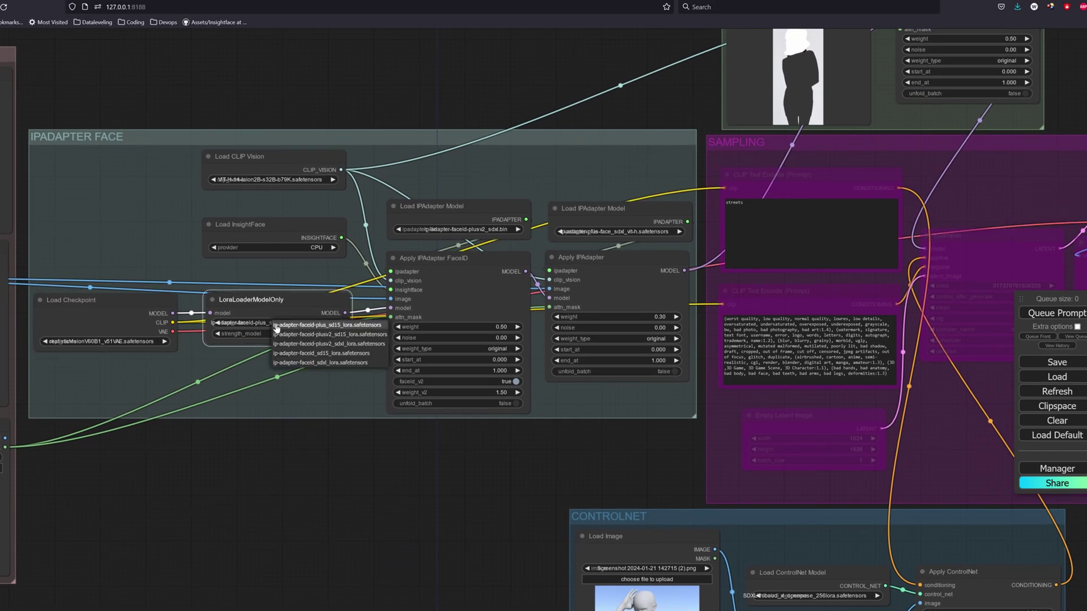
left_click(354, 334)
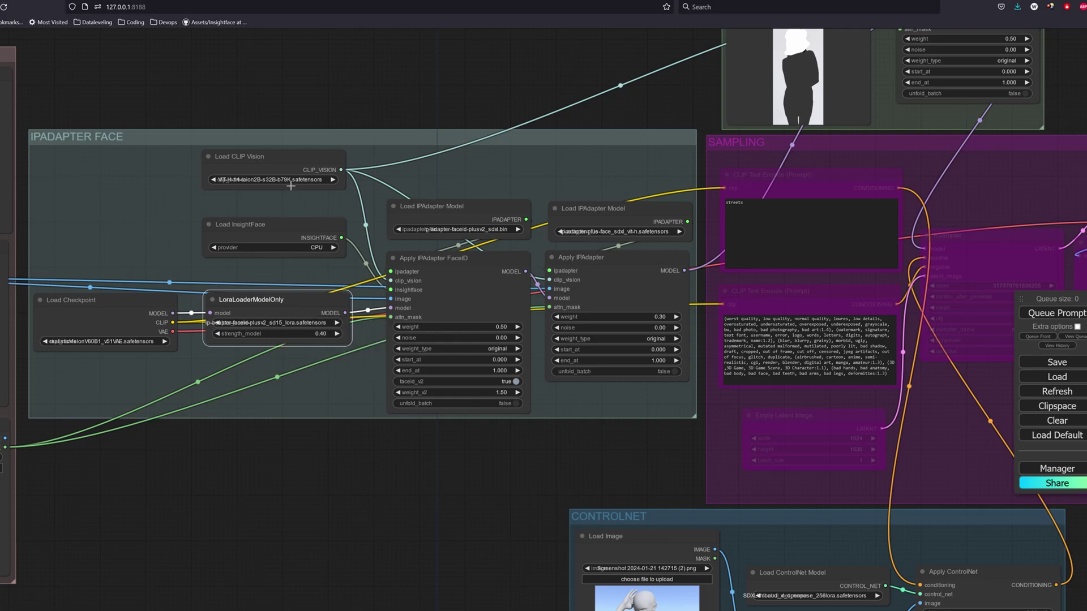
Set the two face IPAdapter models to ip-adapter-faceid-plusv2_sd15.bin and ip-adapter-plus-face_sd15.safetensors
left_click(476, 232)
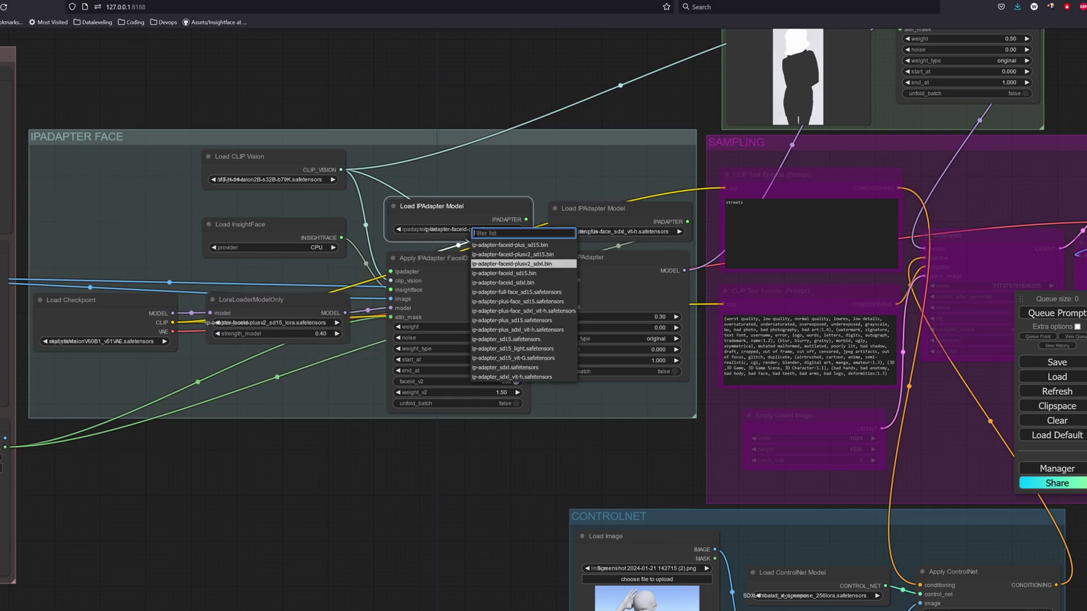
left_click(546, 256)
left_click(632, 231)
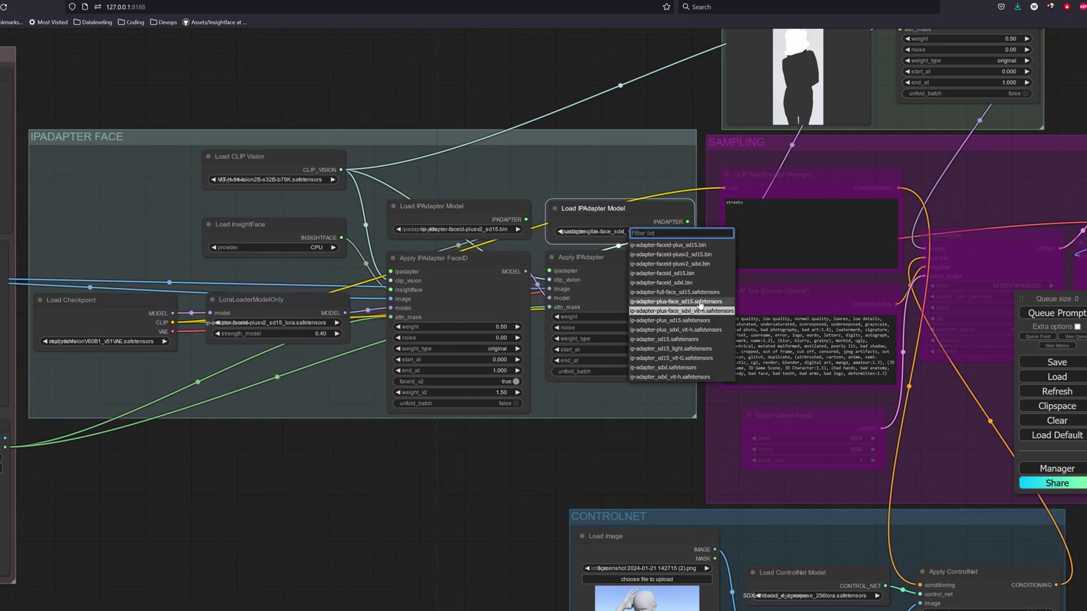
left_click(700, 303)
Re-enable all nodes in the SAMPLING group and set its Empty Latent Image to 512 wide and 768 high
left_click_drag(700, 303, 474, 217)
right_click(726, 336)
left_click(744, 398)
key("ctrl+b")
left_click(633, 355)
type("512")
left_click(763, 359)
left_click(638, 366)
type("768")
key("Return")
Bypass all nodes in the CONTROLNET and IPADAPTER CLOTHES groups
right_click(589, 455)
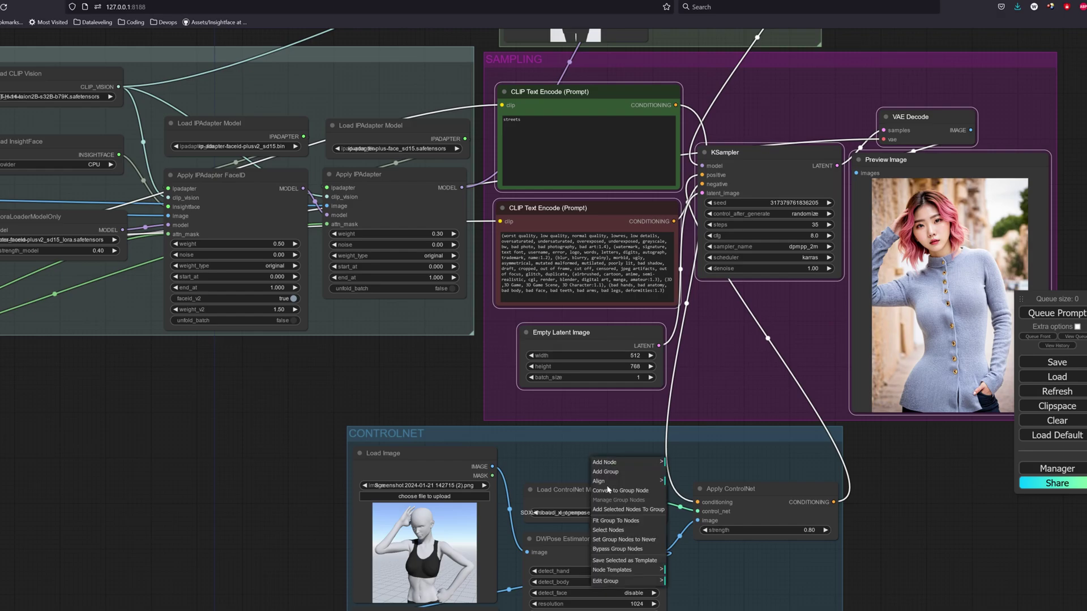
left_click(623, 531)
left_click_drag(934, 447, 884, 594)
left_click_drag(826, 114, 800, 238)
right_click(615, 65)
left_click(640, 125)
key("ctrl+b")
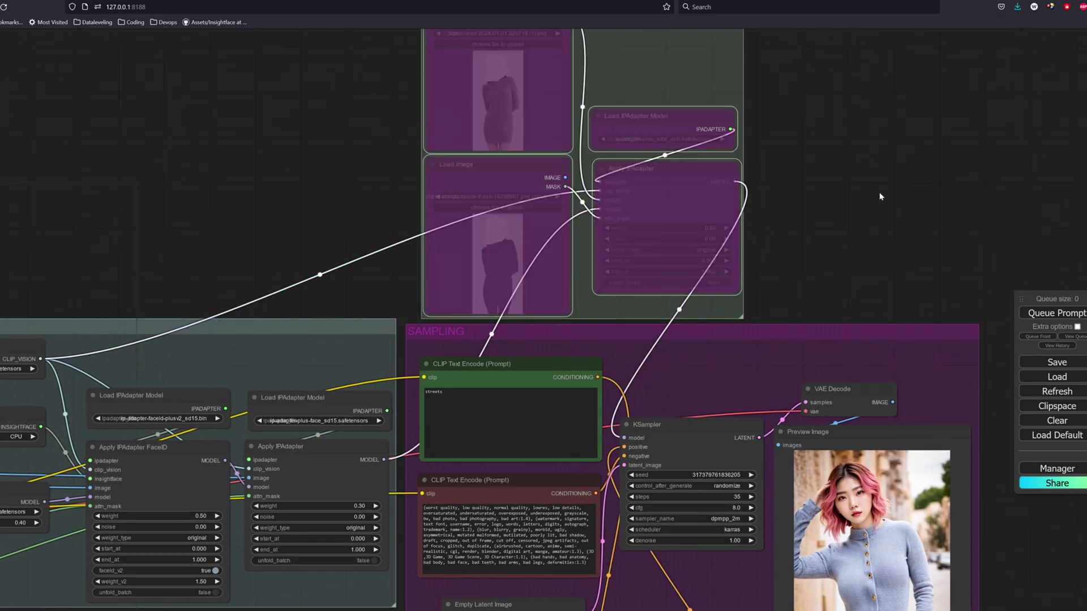
Generate images with the prompt "streets" using only the face reference
left_click_drag(877, 184, 850, 37)
left_click(1061, 315)
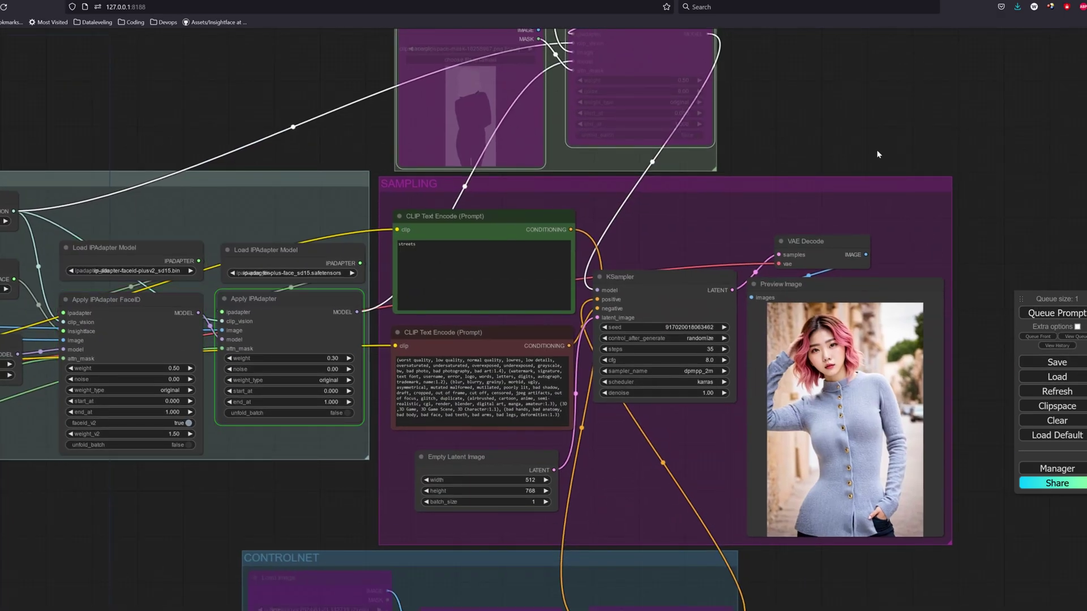
left_click(1039, 315)
Re-enable all nodes in the IPADAPTER CLOTHES group and start a generation
left_click_drag(848, 150, 848, 298)
right_click(579, 205)
left_click(603, 269)
key("ctrl+b")
left_click(1075, 318)
Set the IPAdapter model in the IPADAPTER CLOTHES group to ip-adapter-plus_sd15.safetensors and generate several images
left_click(688, 185)
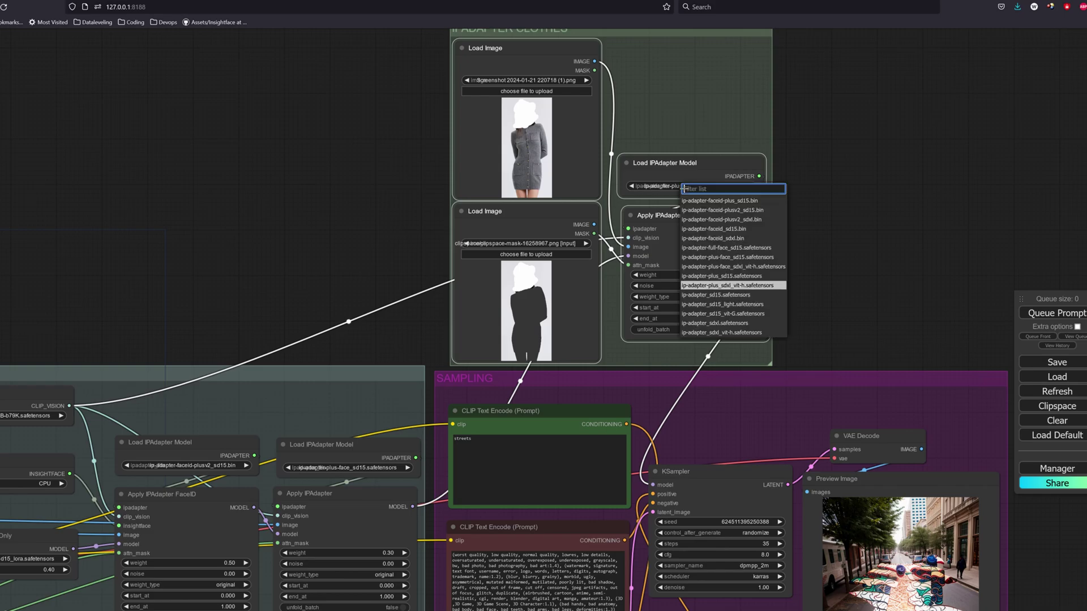
left_click(739, 278)
left_click(1057, 313)
left_click_drag(861, 316, 830, 148)
left_click(1032, 313)
left_click_drag(1014, 274, 1015, 199)
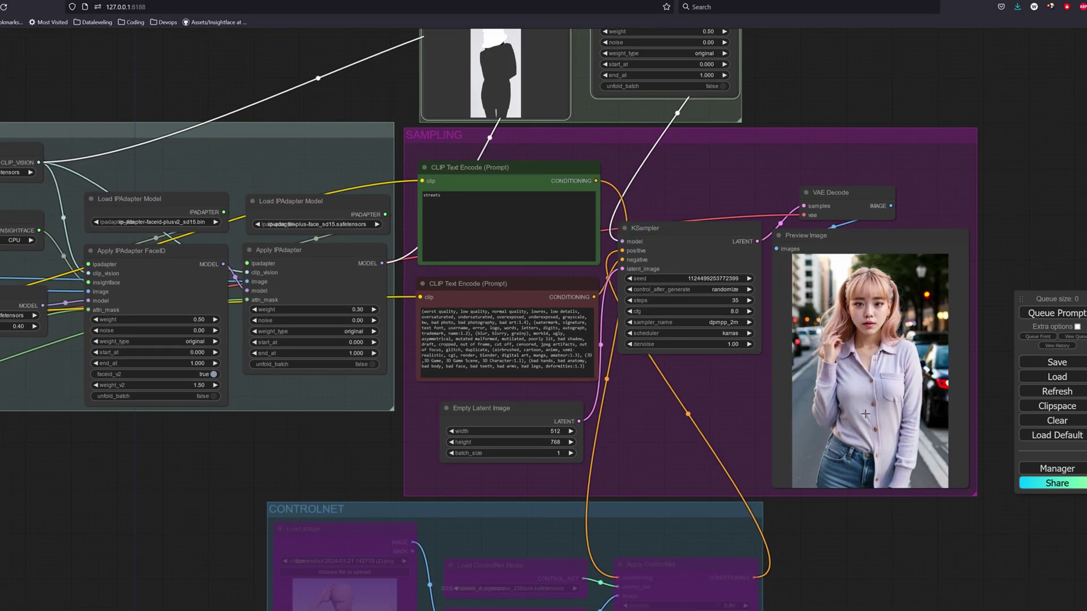
left_click(1033, 314)
Re-enable the CONTROLNET group's nodes and load the ControlNet model SD15\control_v11p_sd15_openpose.pth
left_click_drag(860, 579, 889, 368)
right_click(680, 533)
left_click(697, 548)
key("ctrl+b")
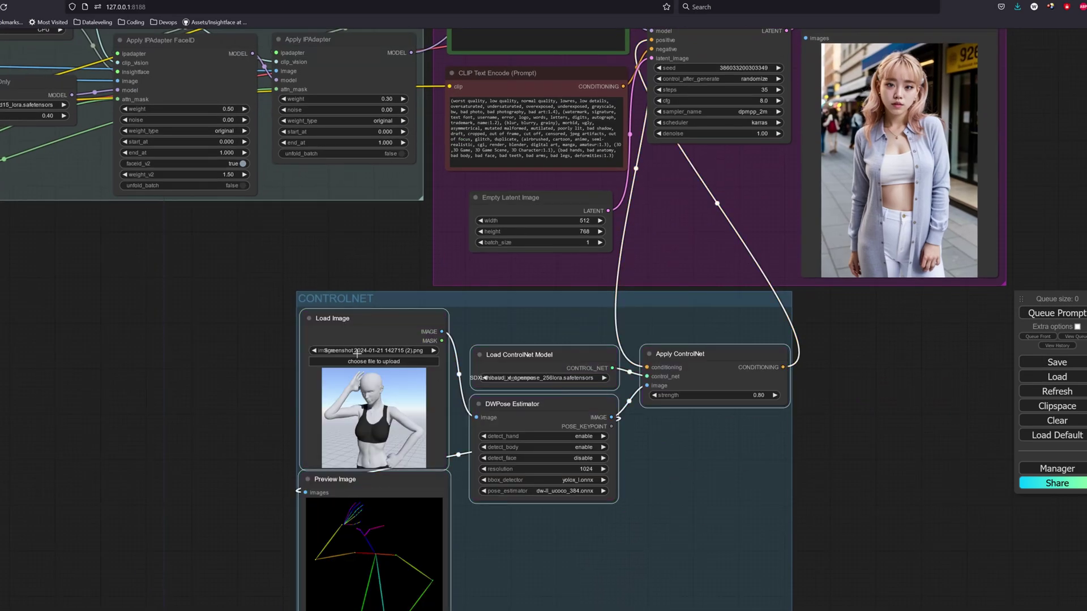
left_click(578, 378)
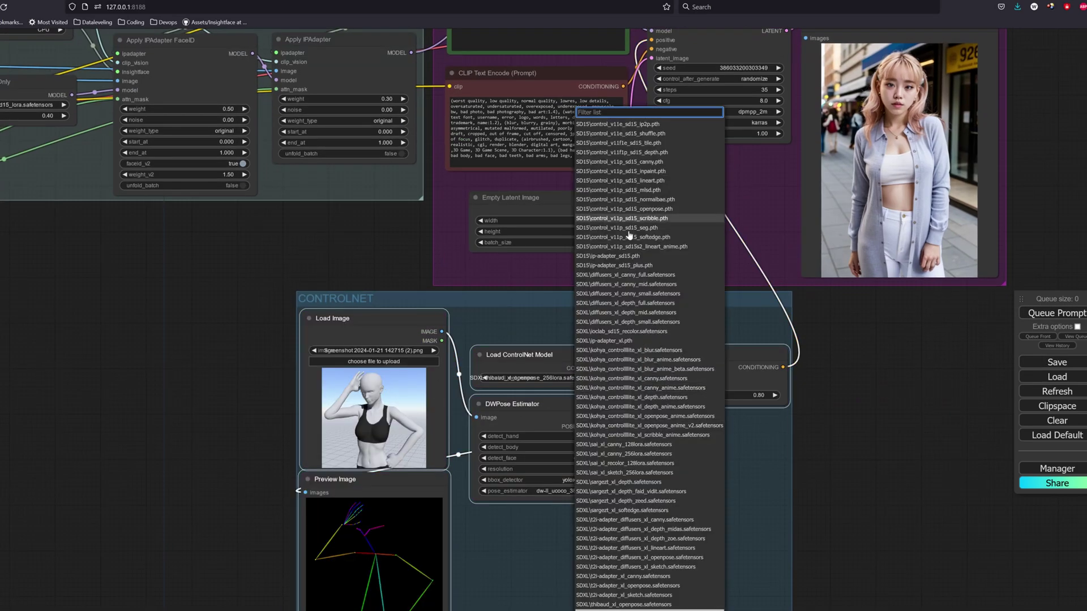
scroll(655, 272, "down", 1)
scroll(656, 272, "up", 1)
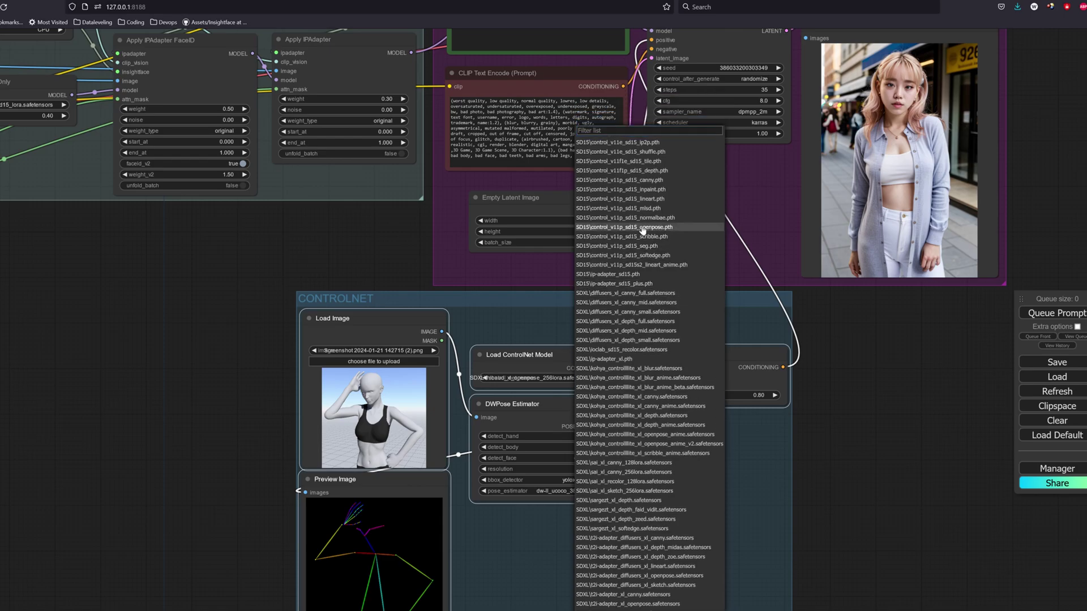
left_click(643, 227)
Generate several images with the prompt "streets" and the ControlNet pose
left_click_drag(552, 335, 576, 255)
left_click(606, 393)
left_click(743, 392)
left_click(1057, 313)
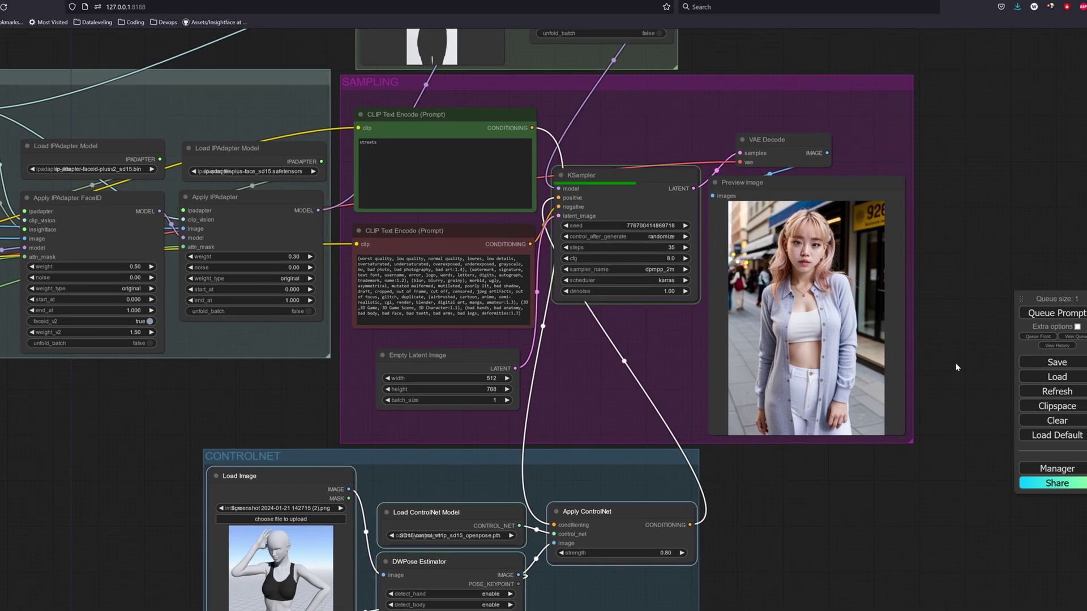
left_click(1053, 316)
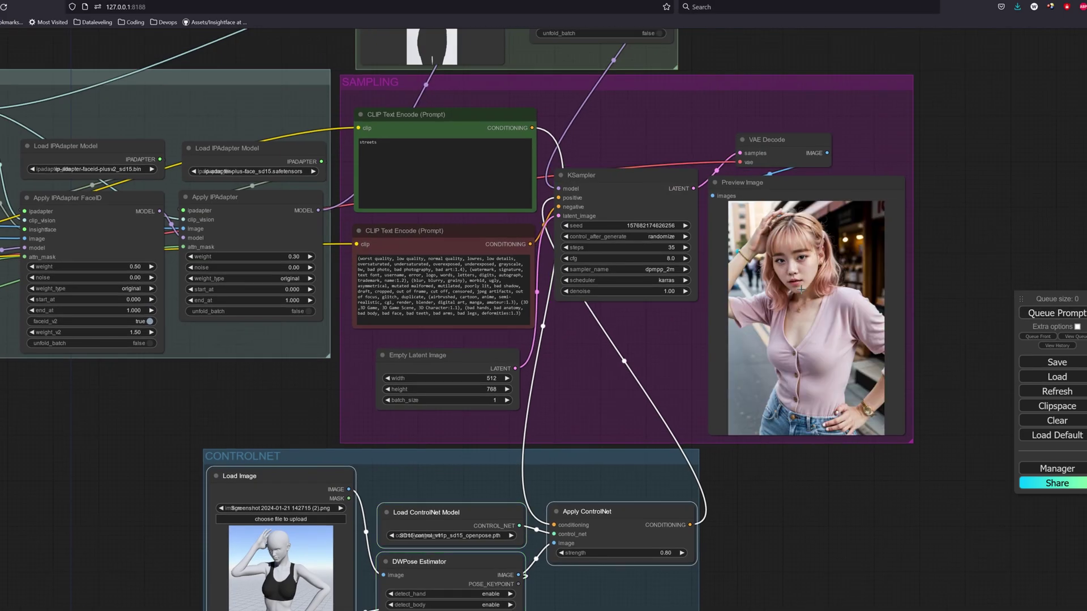
left_click(1053, 316)
Generate an image with the positive prompt "beach, winter" and another with the prompt "winter"
left_click_drag(385, 142, 290, 139)
type("beach")
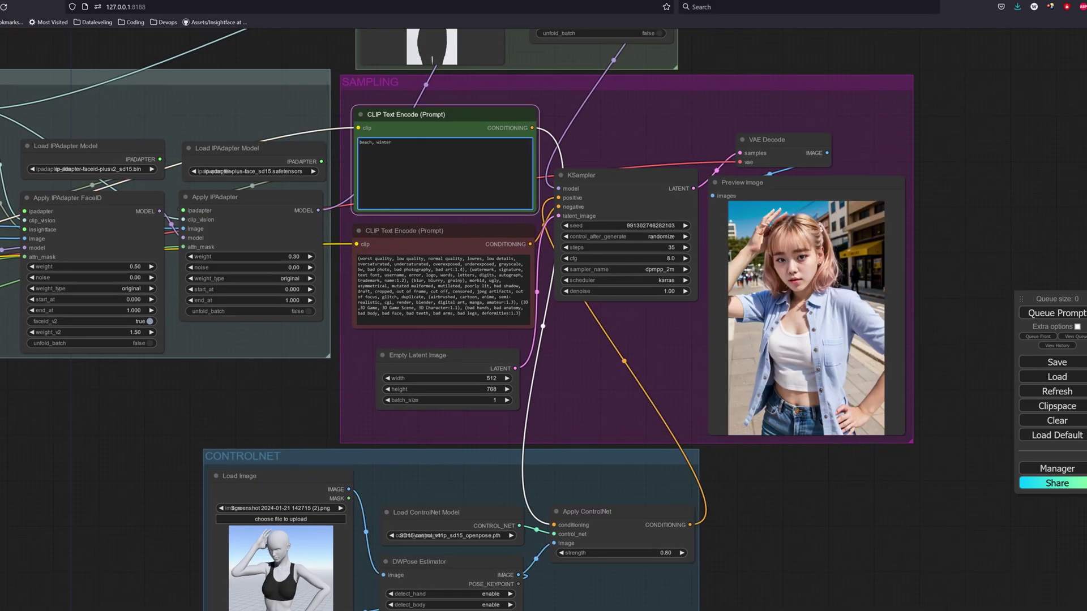
left_click(1053, 314)
left_click_drag(392, 143, 358, 143)
type("winter")
left_click(1053, 314)
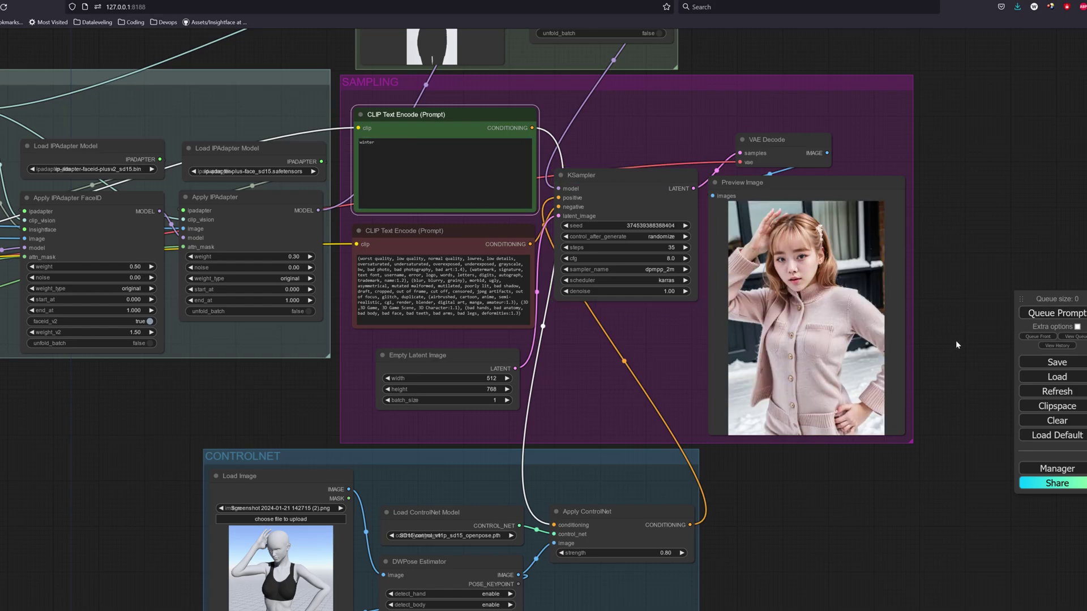
Add an Ultimate SD Upscale node beside the SAMPLING group and feed it the VAE Decode image
left_click_drag(275, 412, 318, 511)
double_click(897, 244)
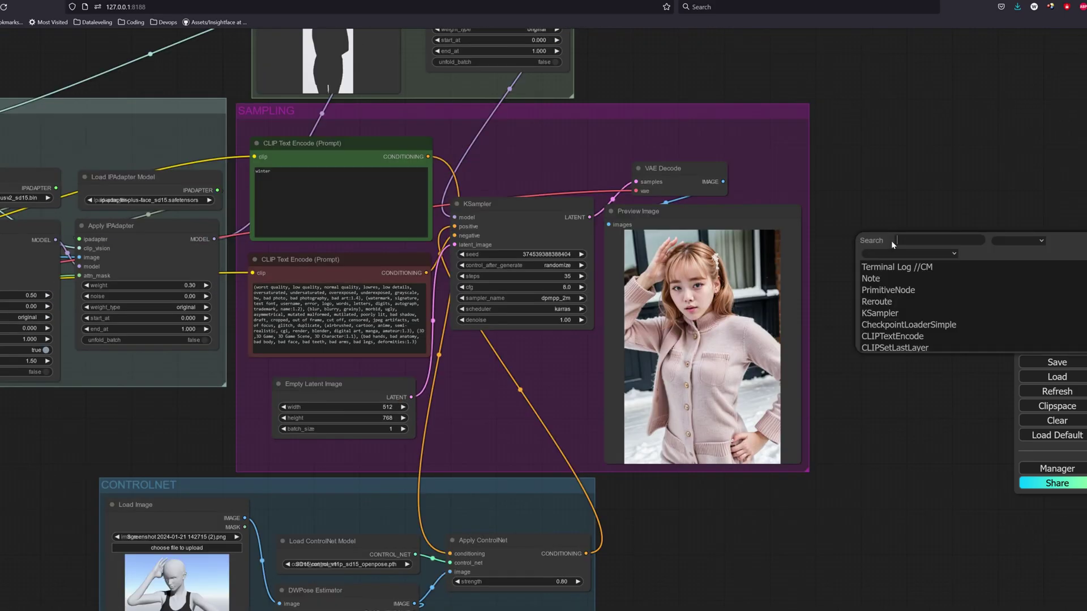
type("ult")
left_click(906, 278)
left_click_drag(723, 182, 886, 218)
Connect the clothes Apply IPAdapter model to Ultimate SD Upscale and attach a Load Upscale Model node with 4x-UltraSharp.pth
scroll(846, 282, "down", 2)
left_click_drag(43, 282, 879, 237)
key("ctrl+z")
left_click_drag(522, 228, 522, 228)
left_click_drag(737, 97, 708, 171)
left_click_drag(582, 91, 849, 310)
scroll(922, 249, "up", 2)
left_click_drag(925, 255, 944, 210)
Connect the positive and negative conditioning and the checkpoint's VAE to Ultimate SD Upscale
left_click_drag(395, 211, 852, 292)
left_click_drag(393, 327, 852, 300)
scroll(852, 301, "down", 2)
left_click_drag(98, 428, 218, 422)
left_click_drag(1, 336, 973, 300)
scroll(543, 317, "up", 1)
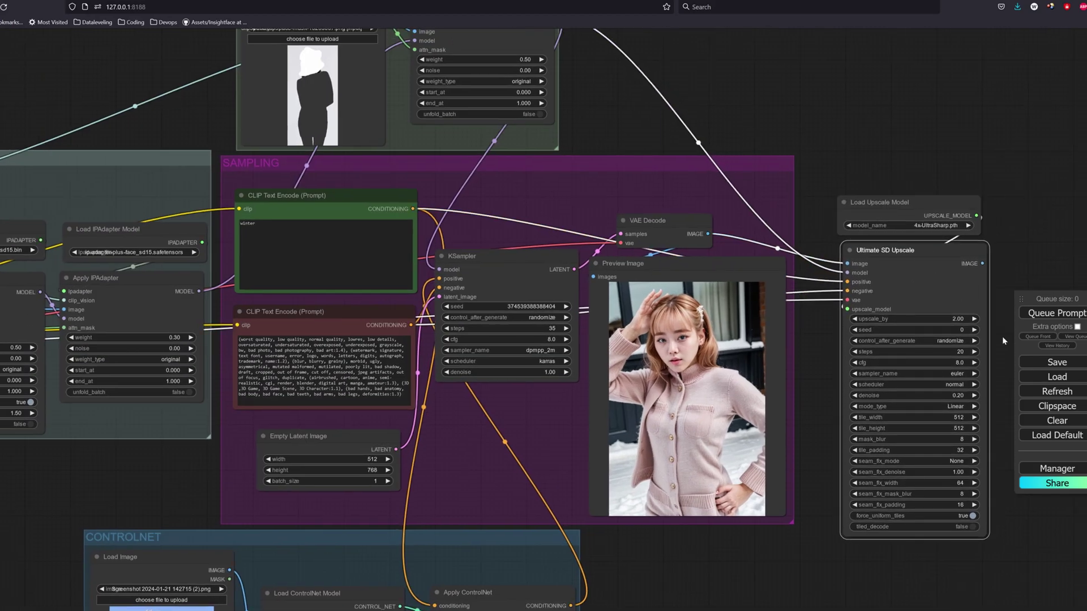
Set Ultimate SD Upscale to 35 steps, sampler dpmpp_2m, scheduler karras and denoise 0.10
left_click(951, 352)
key("Return")
left_click(954, 375)
left_click(969, 506)
left_click(956, 385)
left_click(957, 397)
left_click(962, 395)
type("0.1")
key("Return")
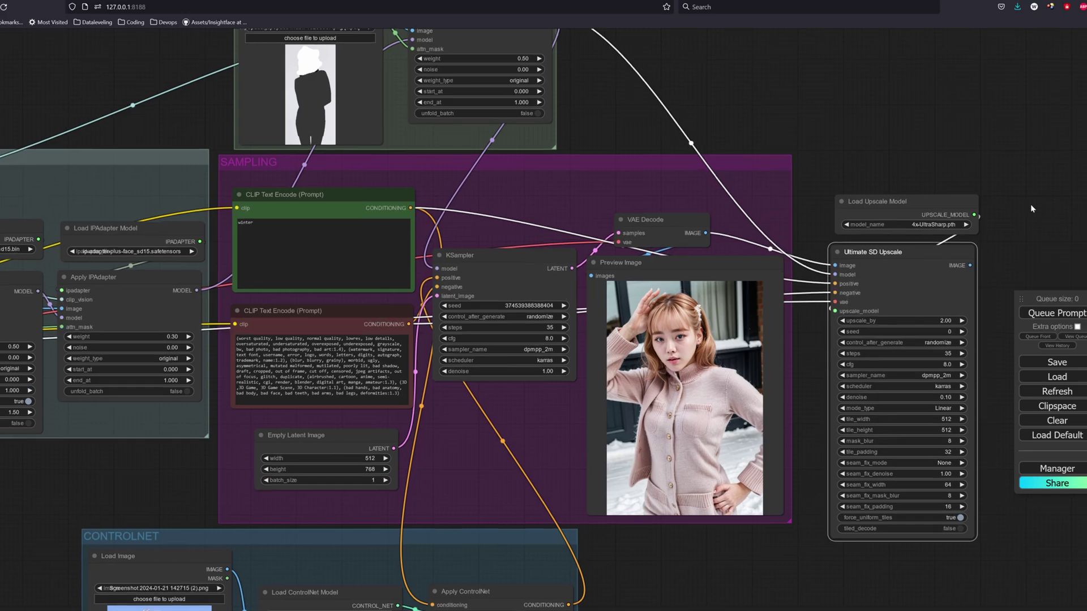
Open the upscaler's output image for viewing
left_click_drag(812, 544, 613, 511)
right_click(896, 314)
left_click(911, 322)
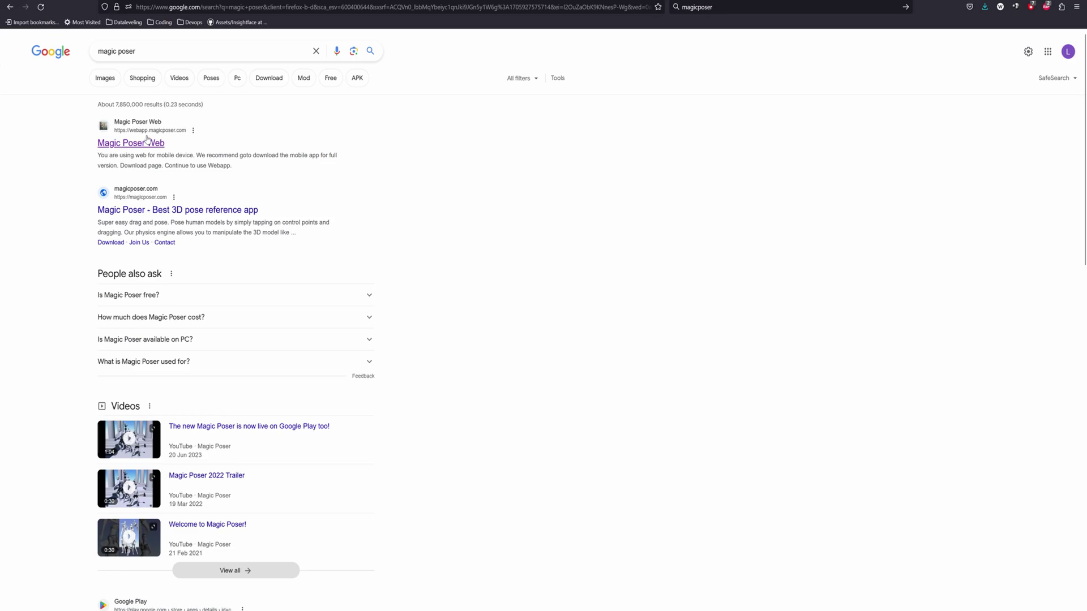
Open Magic Poser Web from the search results and remove the default male figure
left_click(147, 141)
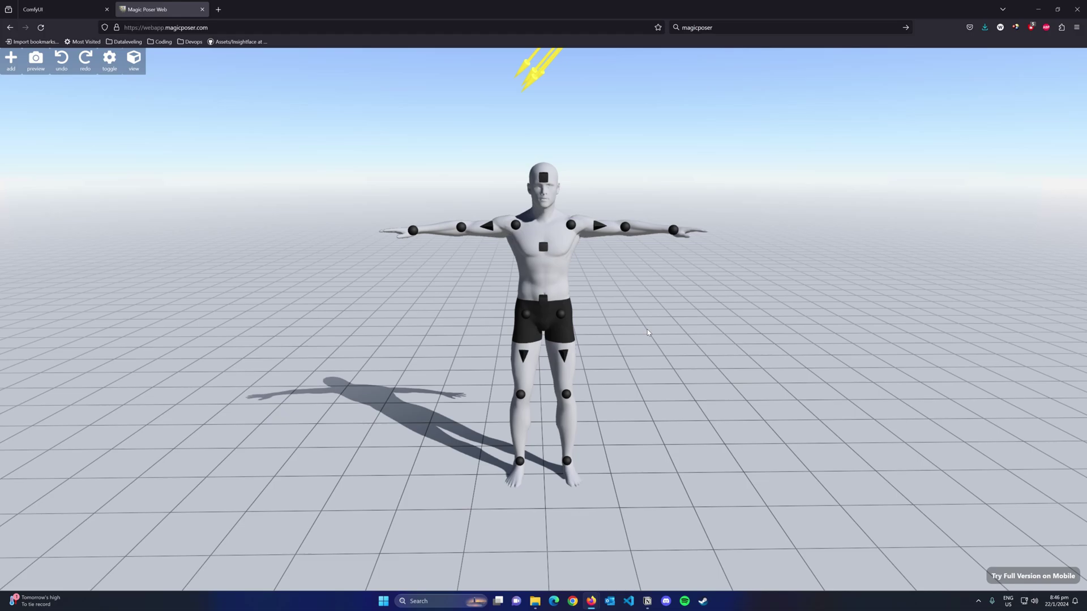
left_click(546, 272)
left_click(387, 63)
Add a female anime character to the Magic Poser scene
left_click(11, 59)
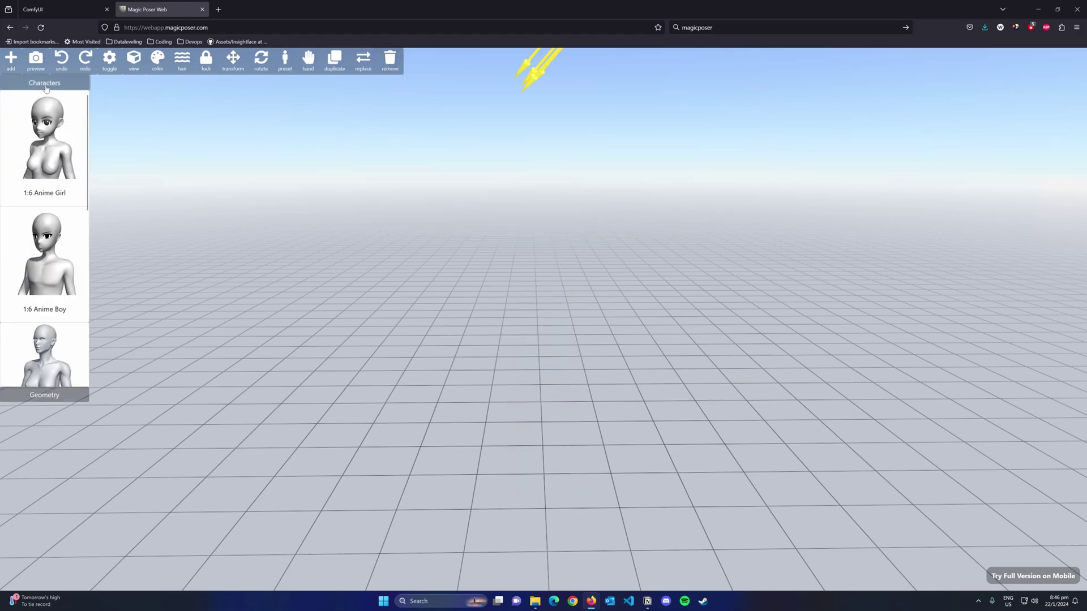
scroll(64, 280, "down", 5)
left_click(65, 280)
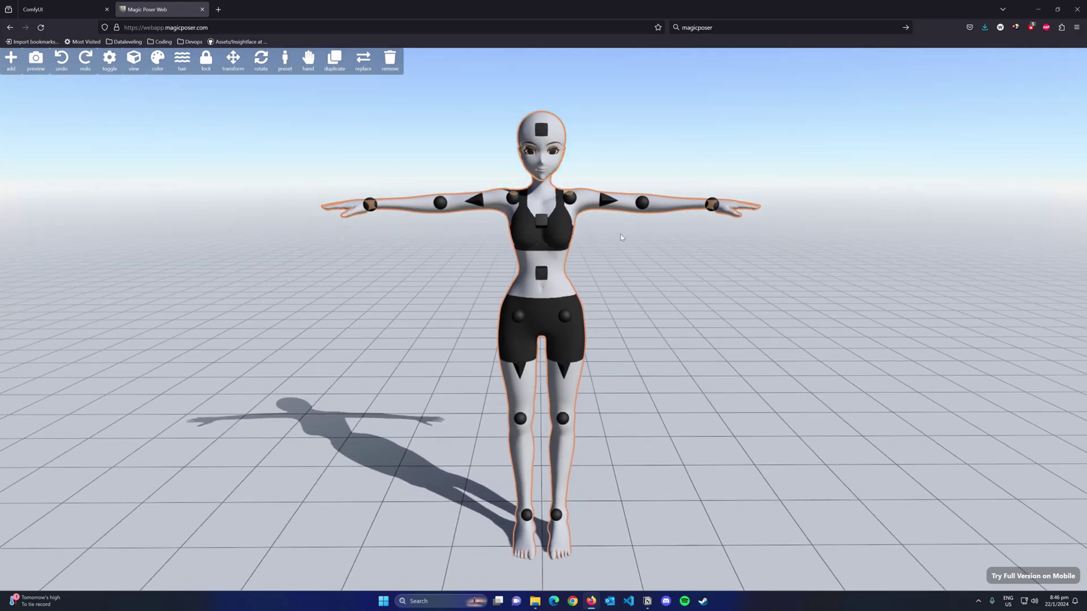
left_click_drag(621, 234, 687, 276)
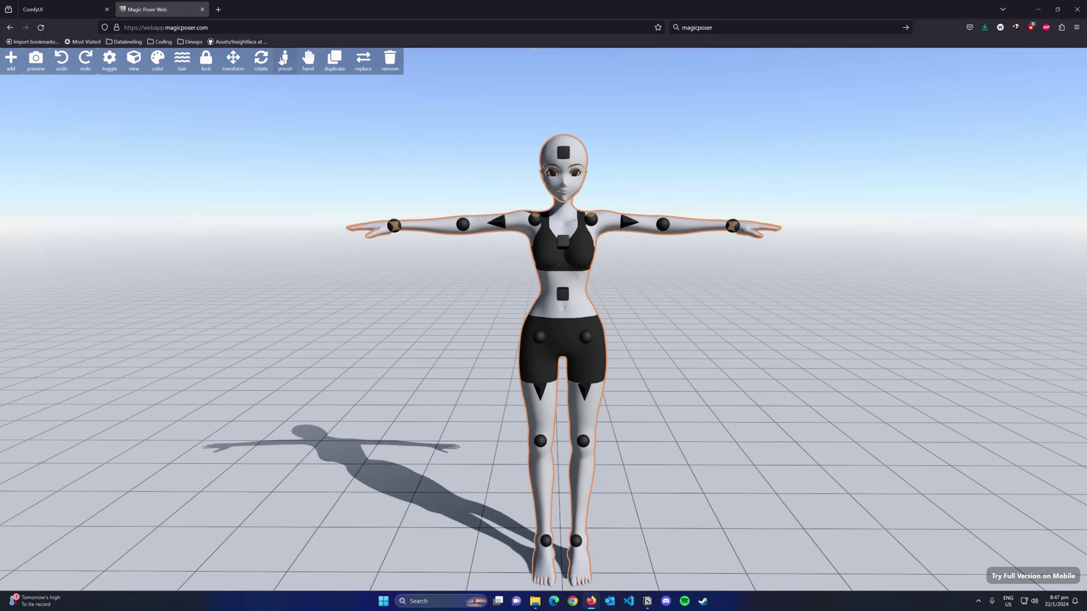
Apply the preset pose with one hand on the head and the other on the hip to the character
left_click(283, 59)
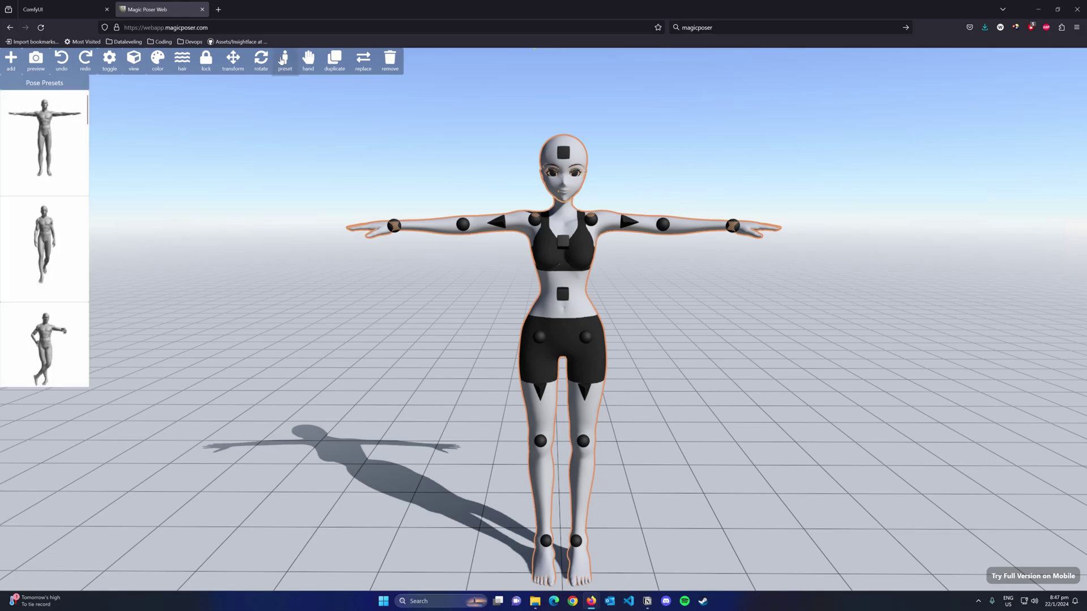
scroll(45, 289, "down", 2)
scroll(46, 290, "down", 2)
left_click(37, 178)
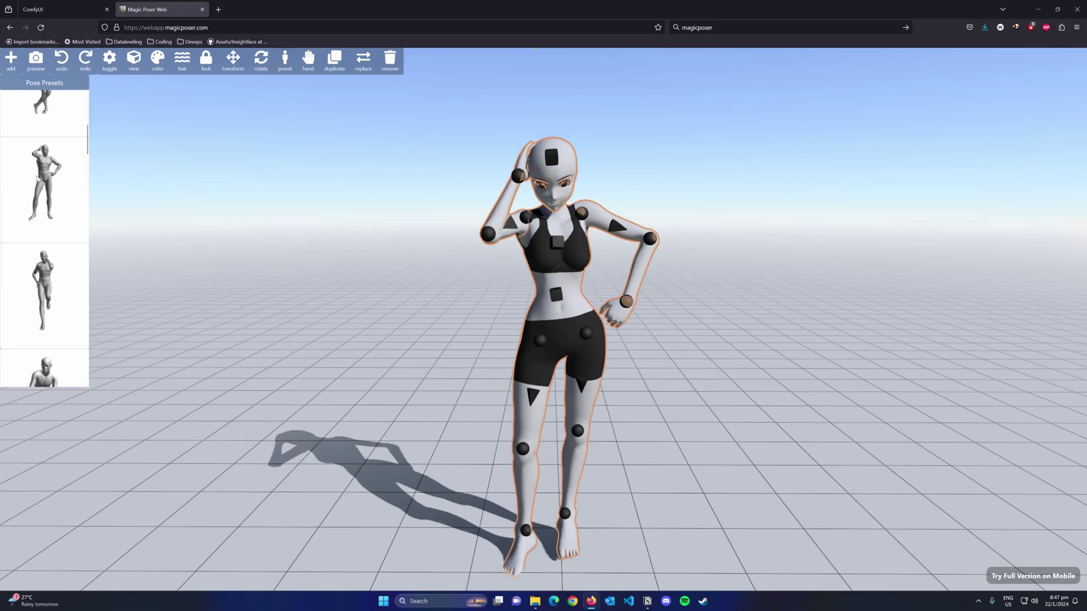
Frame the posed character from head to thighs and show it in preview mode without joint handles
scroll(662, 300, "up", 4)
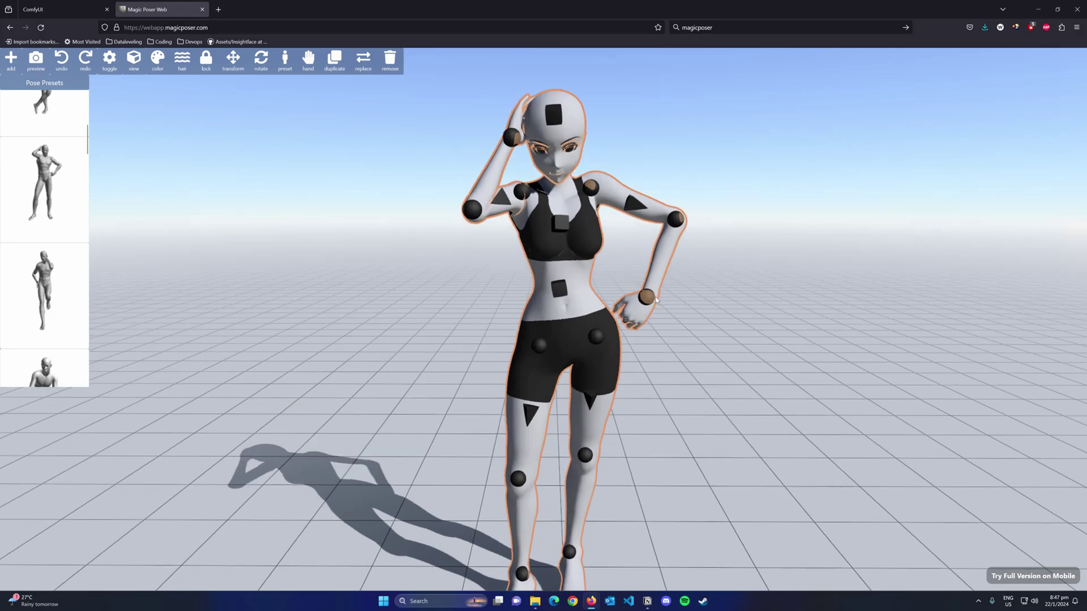
left_click_drag(793, 266, 747, 304)
left_click_drag(355, 301, 323, 274)
left_click_drag(593, 403, 563, 412)
left_click_drag(652, 395, 498, 382)
left_click_drag(488, 406, 459, 389)
left_click_drag(595, 419, 747, 408)
left_click_drag(560, 402, 573, 438)
left_click_drag(670, 358, 724, 375)
left_click(38, 66)
Capture the previewed character from head to thighs with Snipping Tool and leave preview mode
left_click(430, 598)
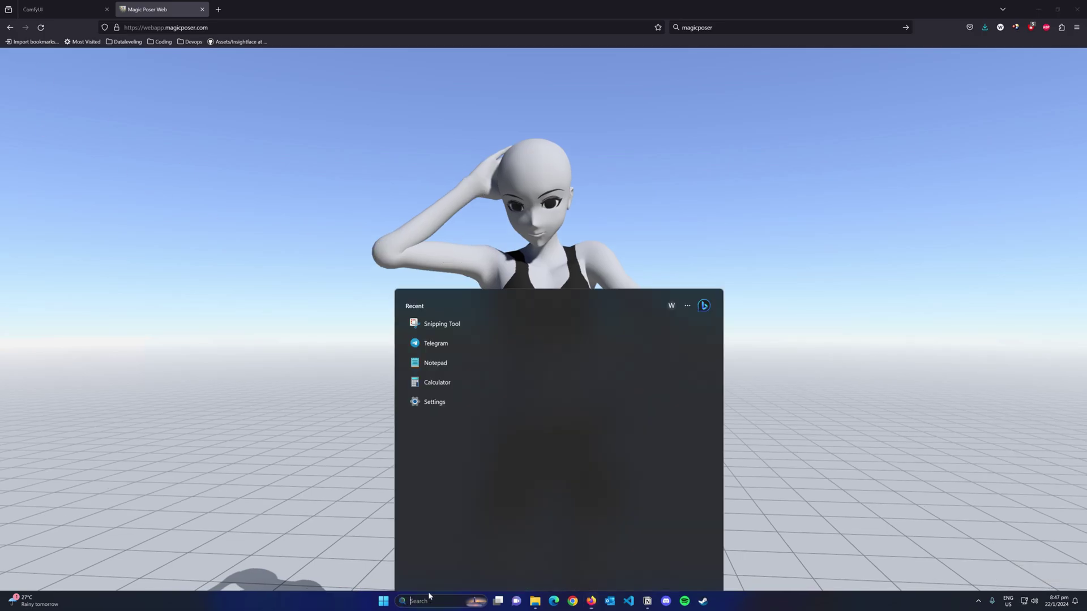
type("s")
key("Return")
left_click_drag(579, 185, 819, 169)
key("super+shift+s")
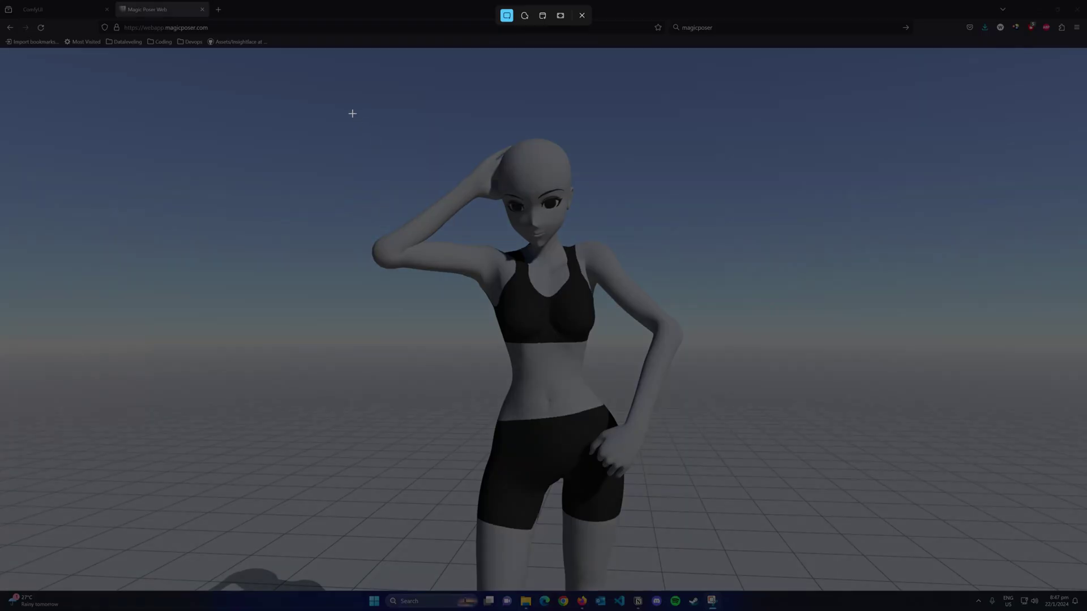
left_click_drag(347, 112, 760, 571)
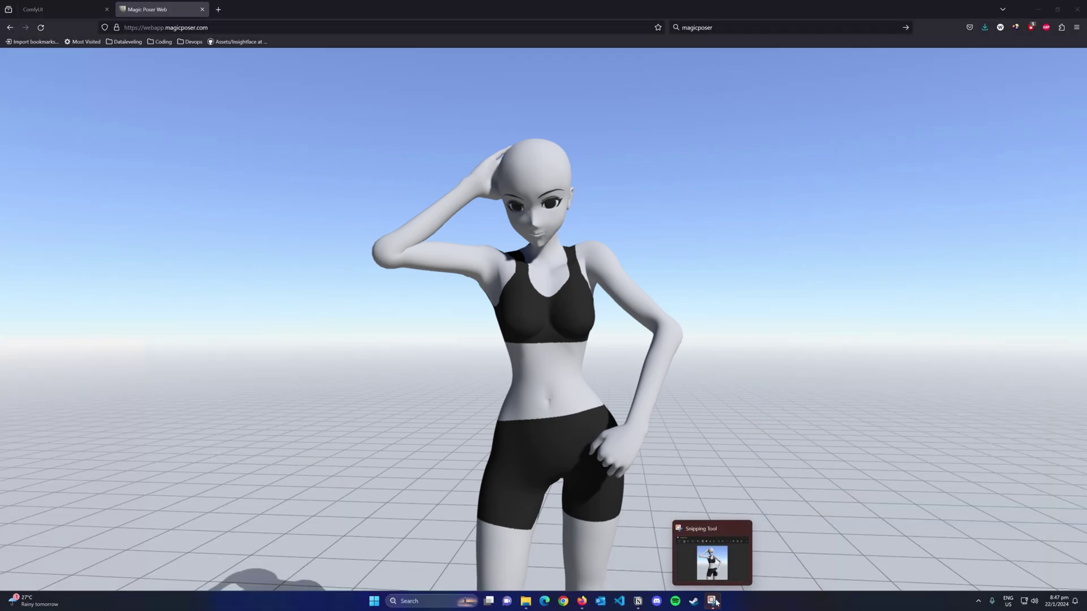
left_click(804, 433)
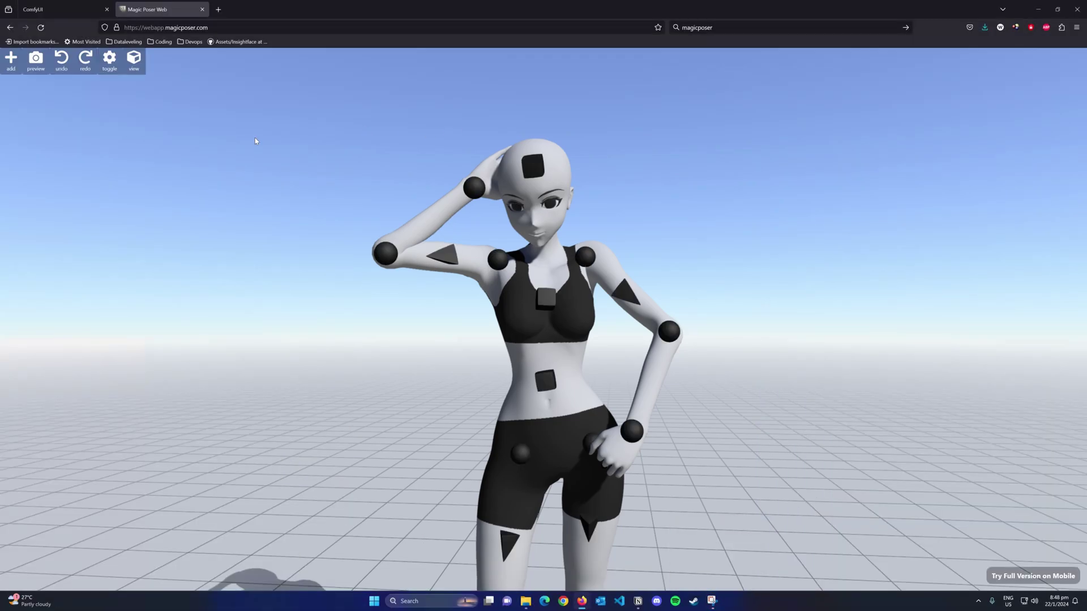
Apply the open-palm hand preset to the character's left hand and try a preset on the right hand
left_click(583, 254)
left_click(308, 59)
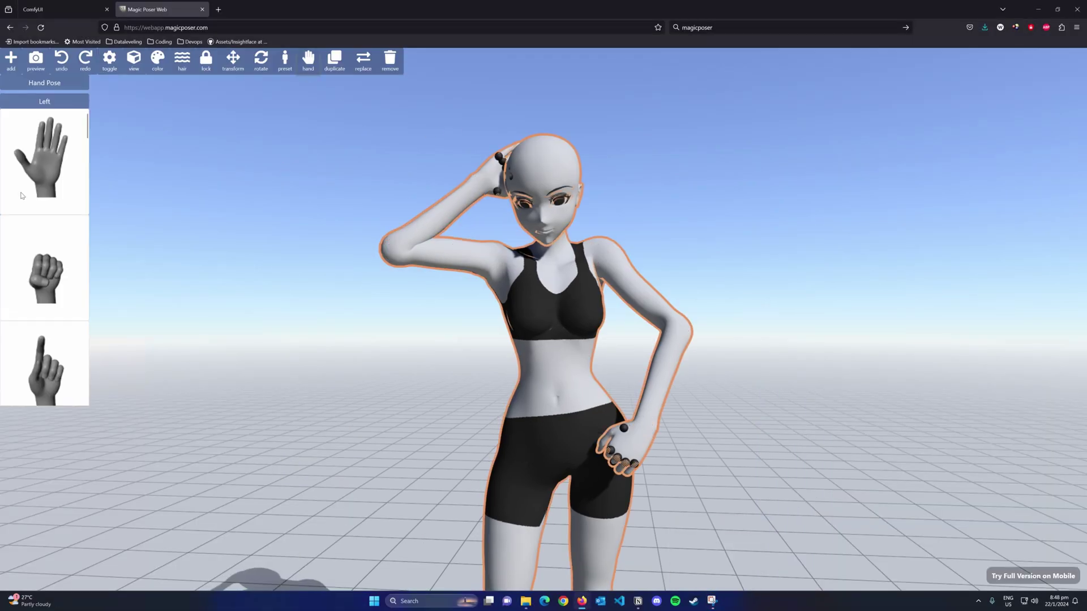
left_click(45, 157)
left_click(33, 266)
left_click(41, 164)
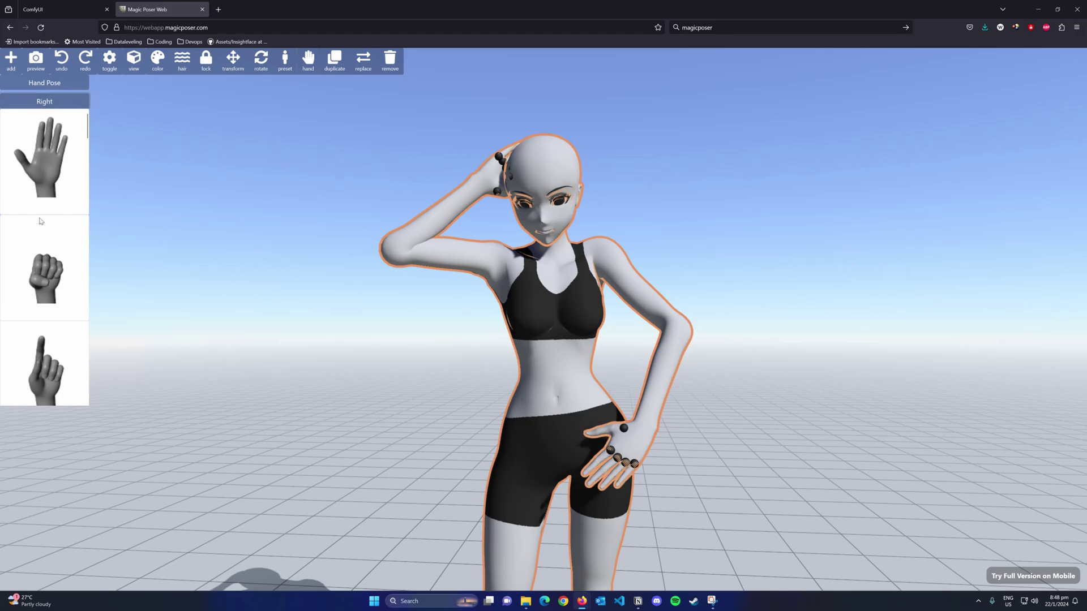
left_click(34, 295)
scroll(57, 356, "down", 3)
left_click_drag(422, 219, 385, 266)
left_click(543, 408)
left_click(543, 408)
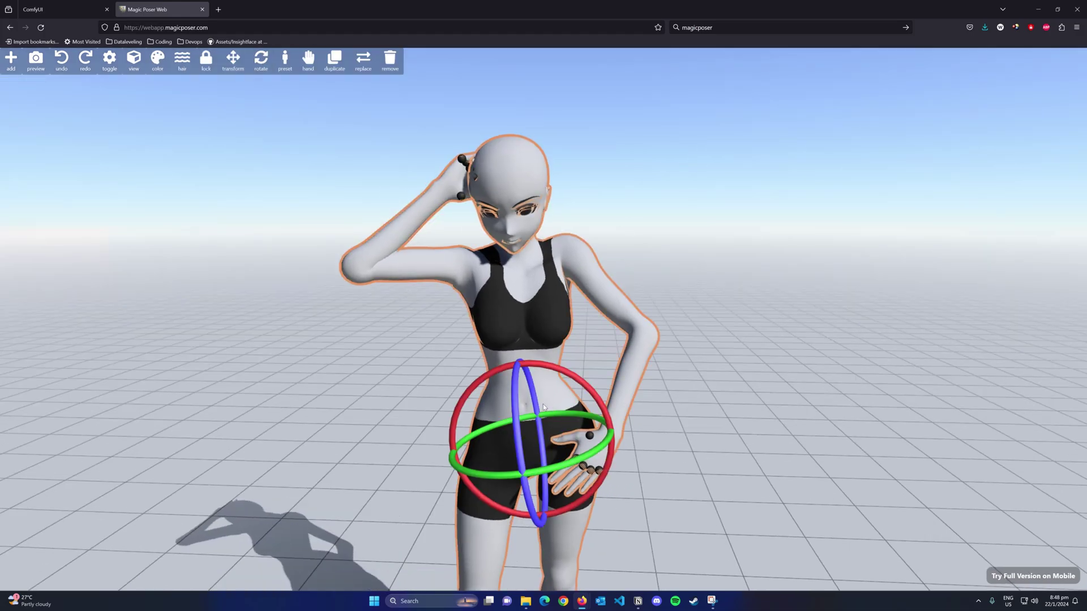
Apply the preset sitting pose with one knee raised and one hand resting on the ground, and deselect the character
left_click(285, 62)
left_click(44, 344)
scroll(45, 238, "down", 3)
left_click(44, 170)
scroll(44, 238, "down", 3)
left_click(44, 127)
left_click(44, 237)
scroll(60, 252, "down", 2)
left_click(60, 251)
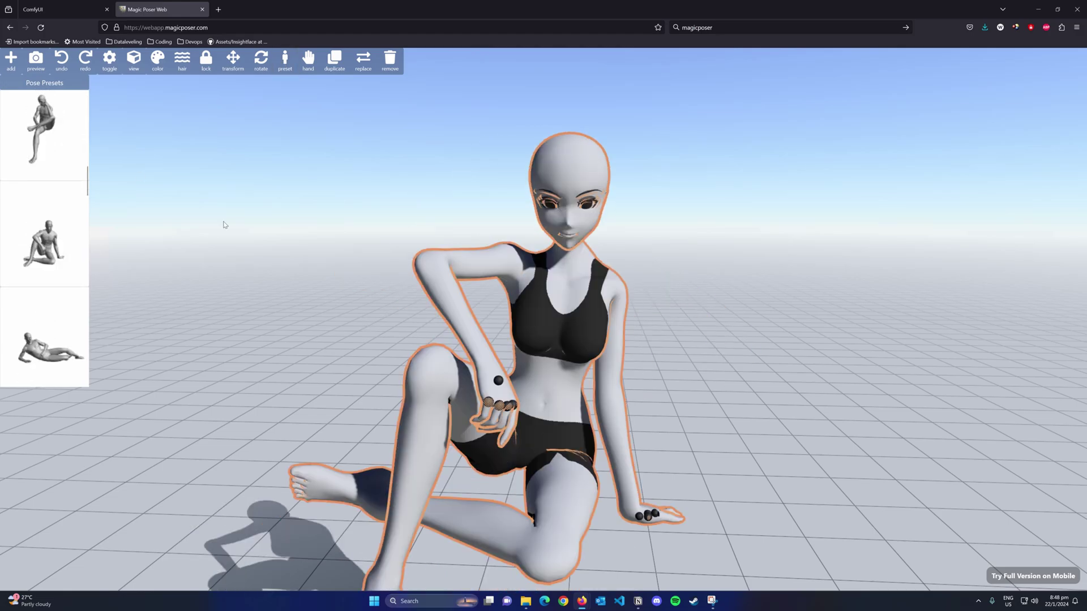
left_click(223, 222)
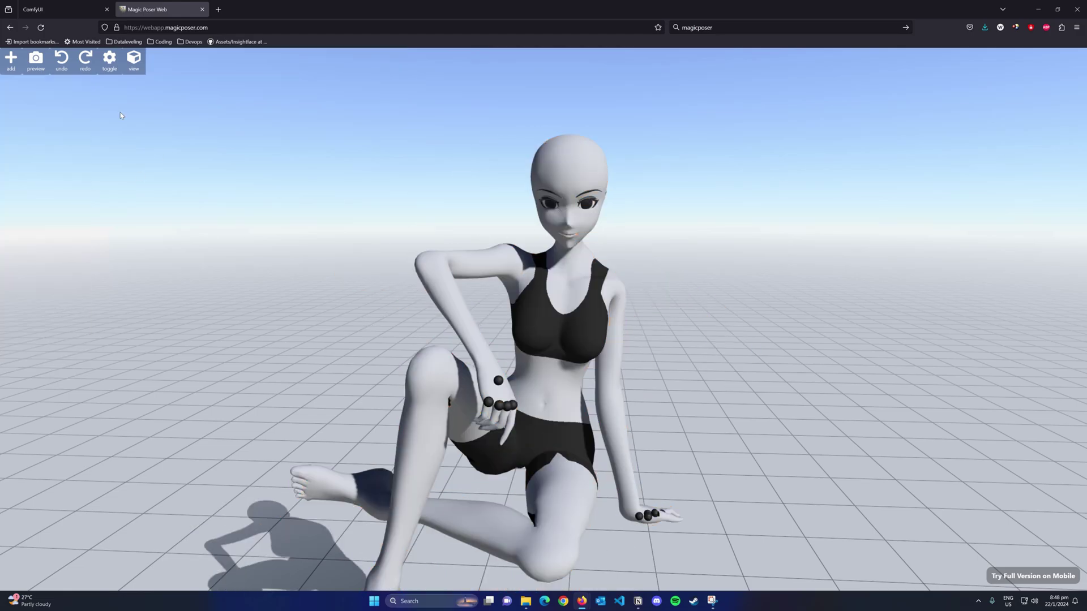
Turn the scene's sky background off and back on
left_click(107, 66)
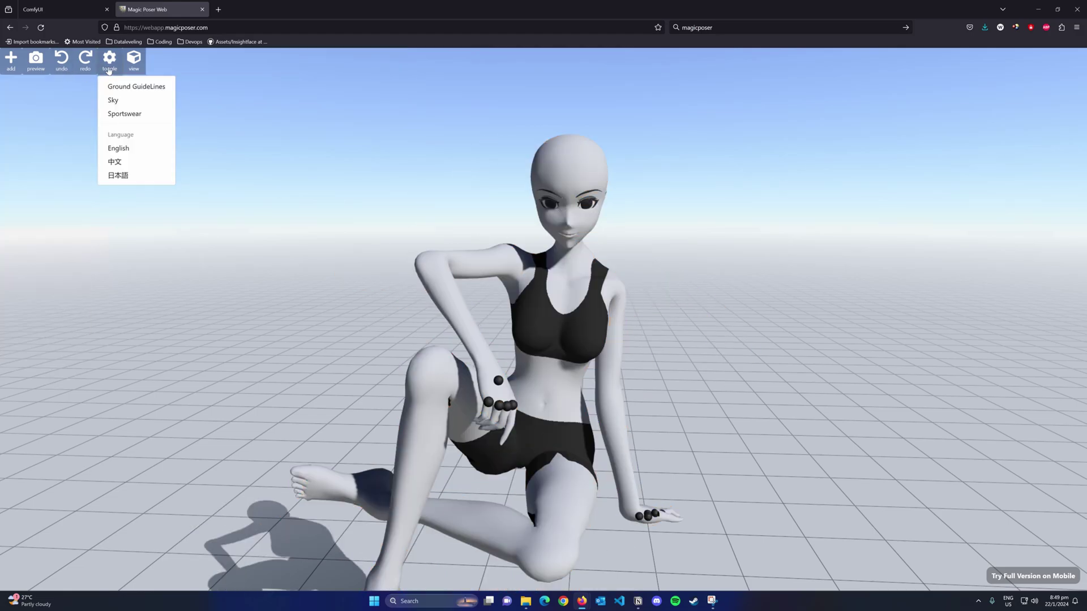
left_click(114, 102)
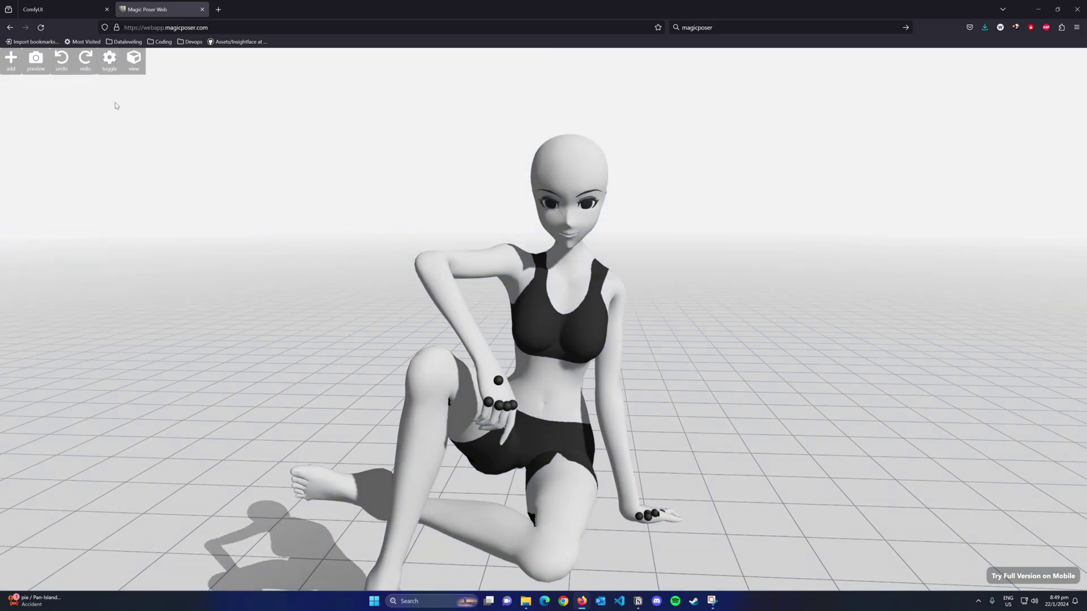
left_click(106, 67)
left_click(116, 102)
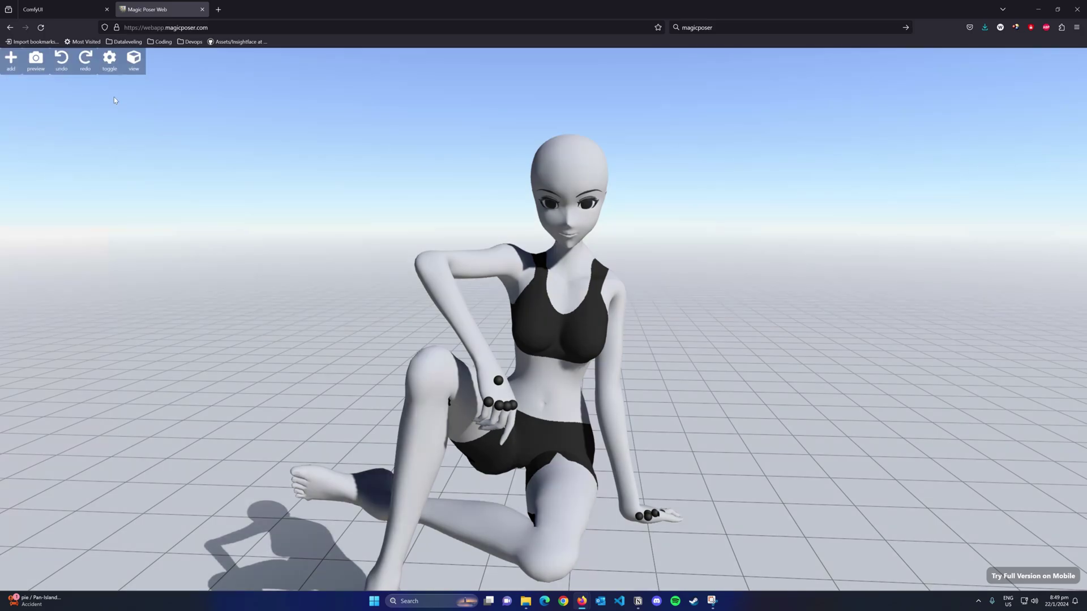
Hide the ground guidelines and fit the whole seated character in view
left_click(109, 67)
left_click(121, 87)
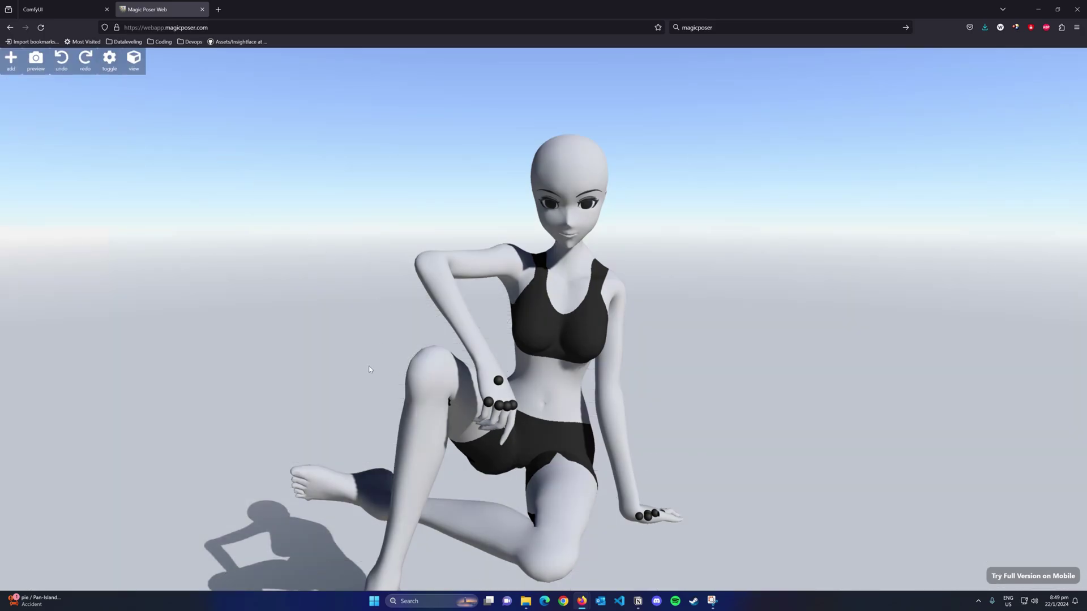
left_click_drag(368, 366, 369, 349)
scroll(371, 353, "down", 4)
mouse_move(650, 455)
left_mouse_down()
mouse_move(661, 474)
mouse_move(655, 461)
left_mouse_up()
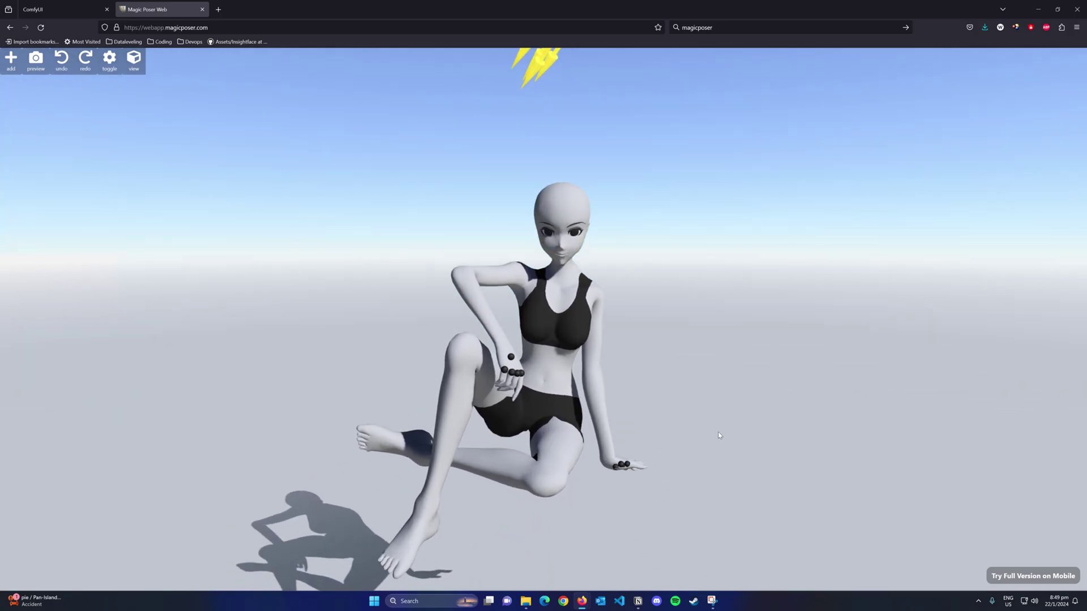